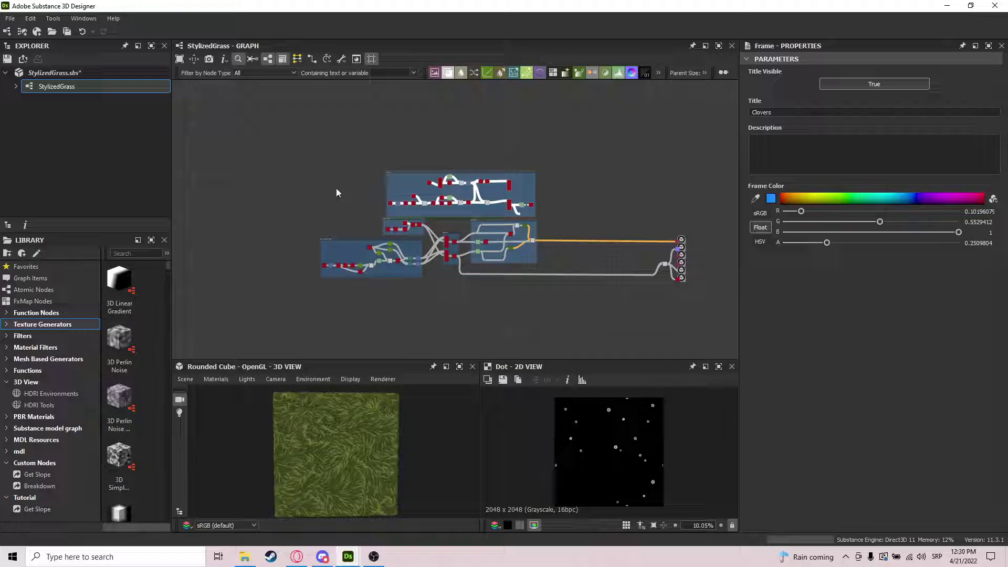
# - Branch a new Blend node from the final Base Albedo output, outside the frame and in line with the graph outputs
pyautogui.scroll(3, 352, 421)
pyautogui.moveTo(351, 420); pyautogui.dragTo(295, 418)
pyautogui.scroll(-2, 295, 418)
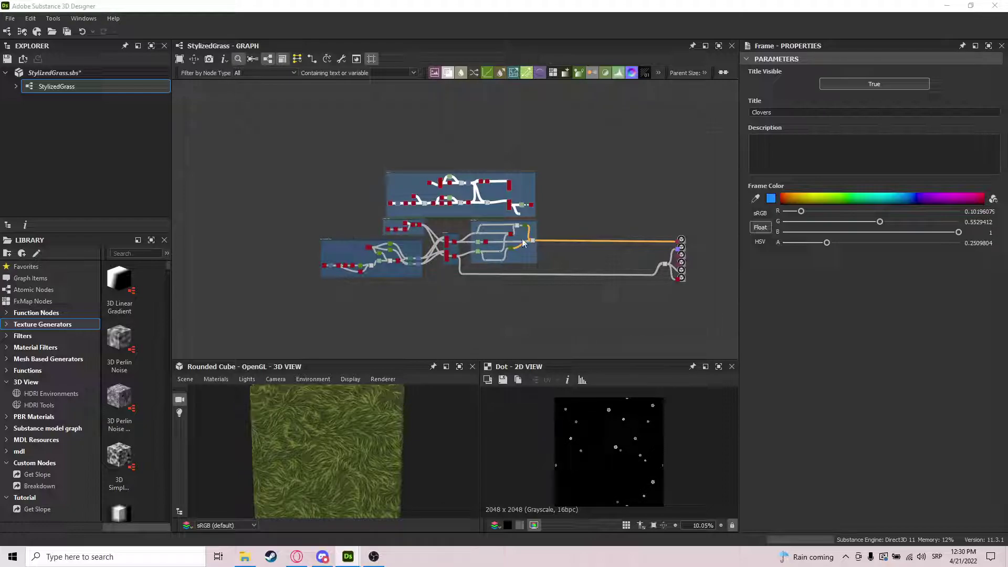
pyautogui.scroll(4, 521, 242)
pyautogui.scroll(3, 504, 253)
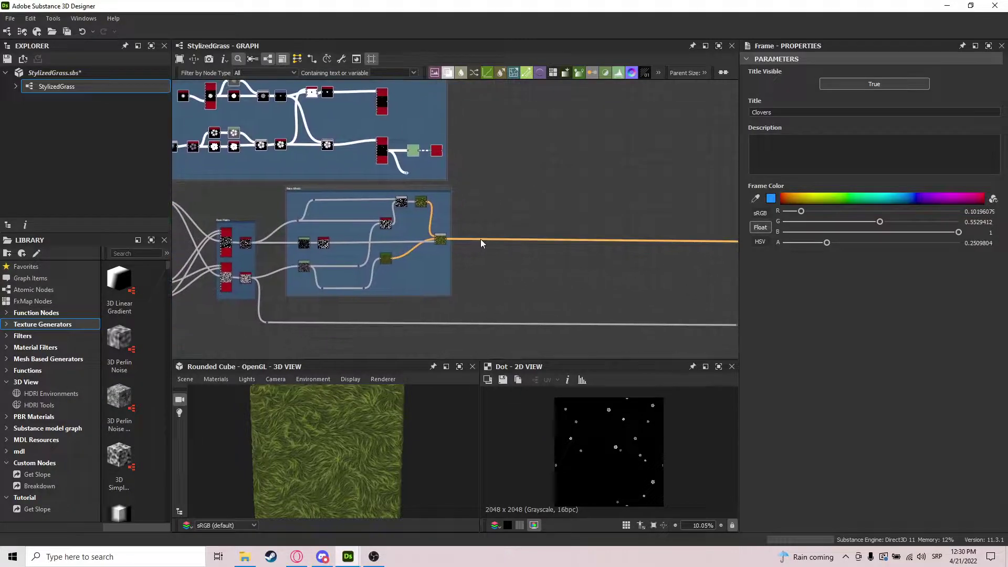
pyautogui.moveTo(394, 239); pyautogui.dragTo(590, 240)
pyautogui.write('bl')
pyautogui.press('Return')
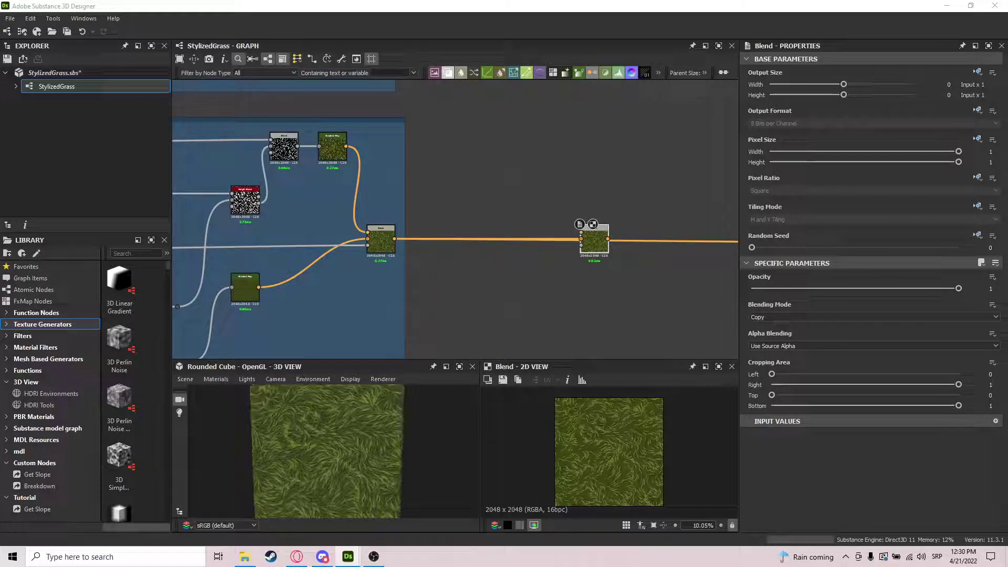
pyautogui.moveTo(533, 136); pyautogui.dragTo(492, 265, button='middle')
pyautogui.moveTo(343, 148); pyautogui.dragTo(494, 348)
pyautogui.click(523, 302)
pyautogui.moveTo(490, 316); pyautogui.dragTo(483, 254, button='middle')
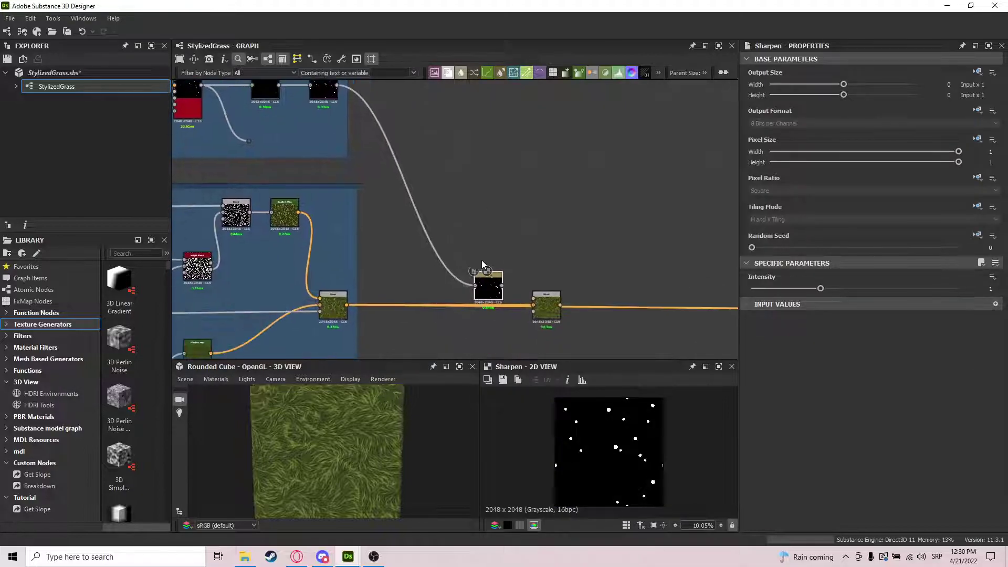
pyautogui.scroll(2, 486, 287)
pyautogui.scroll(-4, 484, 287)
# - Add a Gradient Map fed by the clover mask output and dock it on the new Blend node's foreground input
pyautogui.moveTo(380, 129); pyautogui.dragTo(457, 241)
pyautogui.write('gra')
pyautogui.click(459, 239)
pyautogui.scroll(2, 461, 242)
pyautogui.moveTo(462, 241); pyautogui.dragTo(441, 204, button='middle')
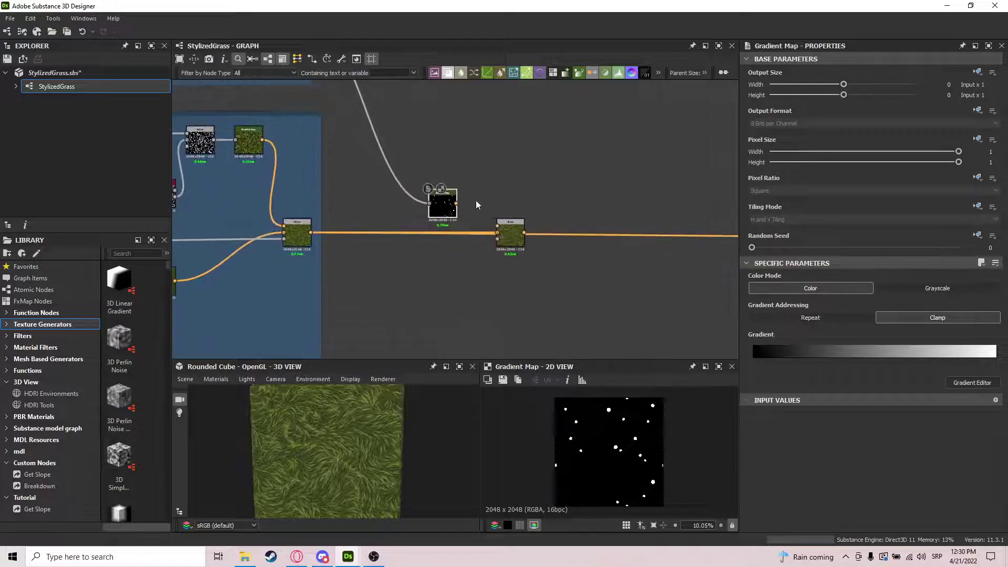
pyautogui.scroll(2, 437, 204)
pyautogui.moveTo(437, 205); pyautogui.dragTo(523, 252)
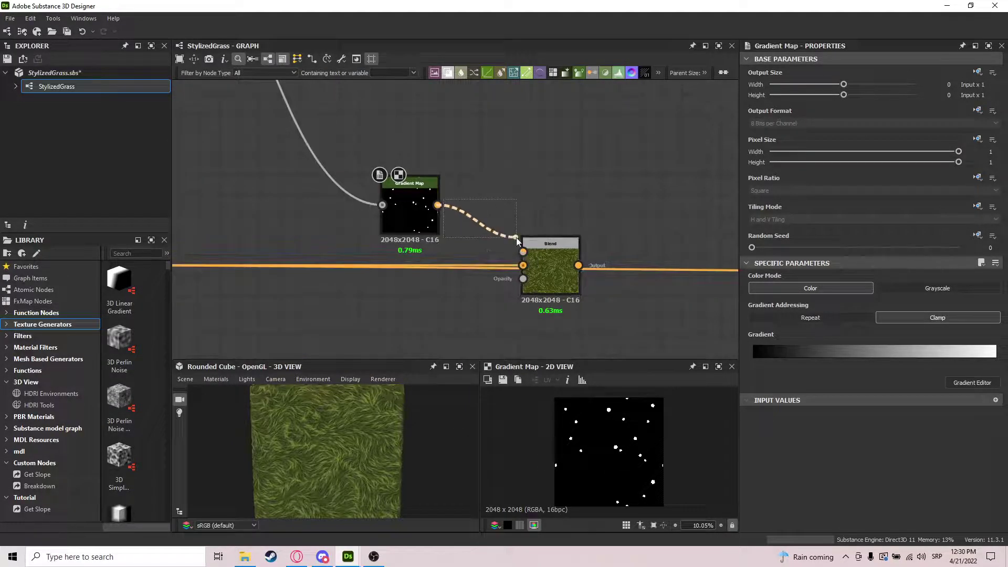
pyautogui.moveTo(427, 226); pyautogui.dragTo(530, 296)
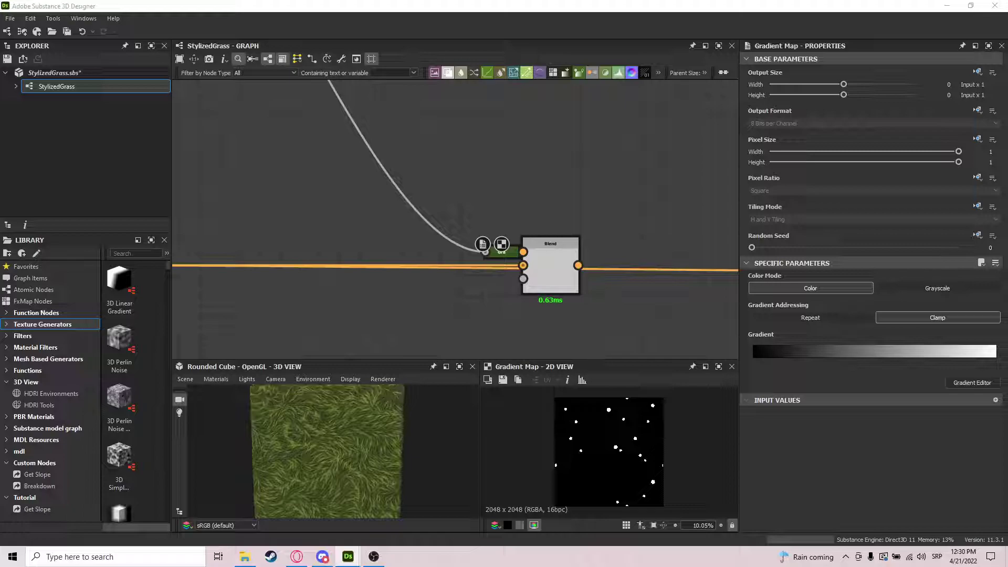
# - Route the grass Histogram Scan mask out of the Base Albedo frame through dot nodes into a new grayscale Blend's foreground
pyautogui.scroll(-3, 560, 165)
pyautogui.moveTo(370, 245); pyautogui.dragTo(569, 273, button='middle')
pyautogui.scroll(-3, 436, 324)
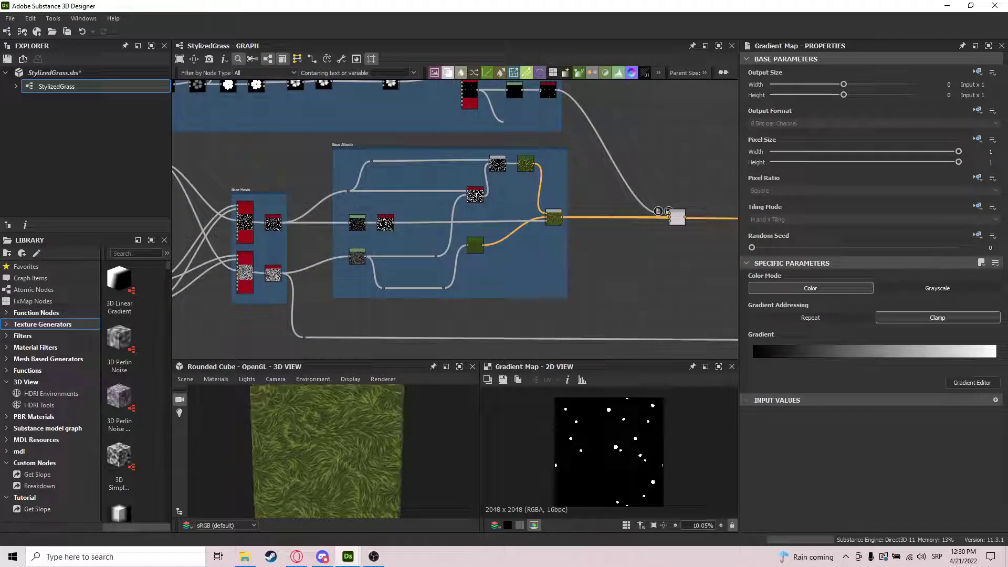
pyautogui.doubleClick(506, 224)
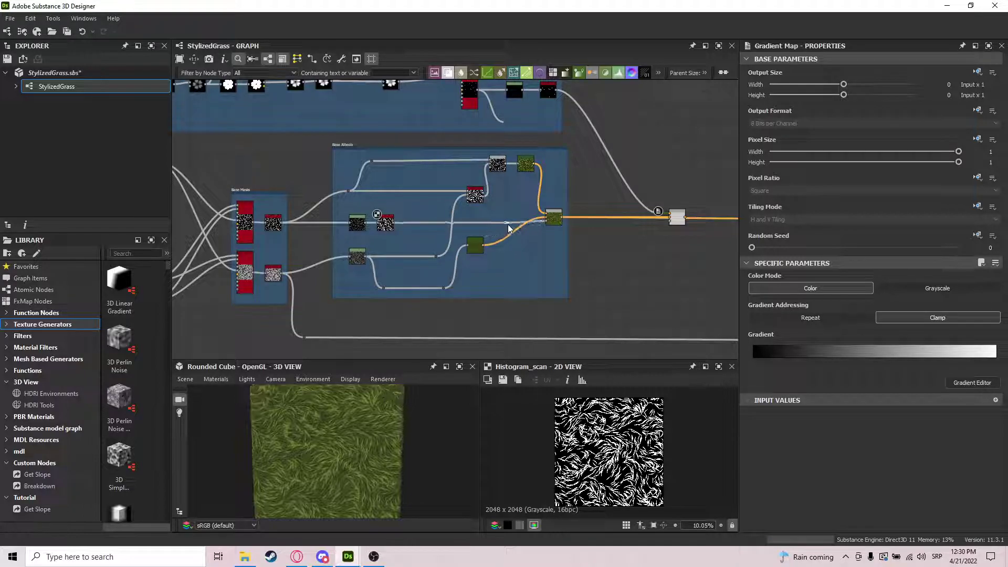
pyautogui.keyDown('alt'); pyautogui.moveTo(506, 224); pyautogui.dragTo(629, 244); pyautogui.keyUp('alt')
pyautogui.write('b')
pyautogui.click(649, 240)
pyautogui.scroll(3, 609, 251)
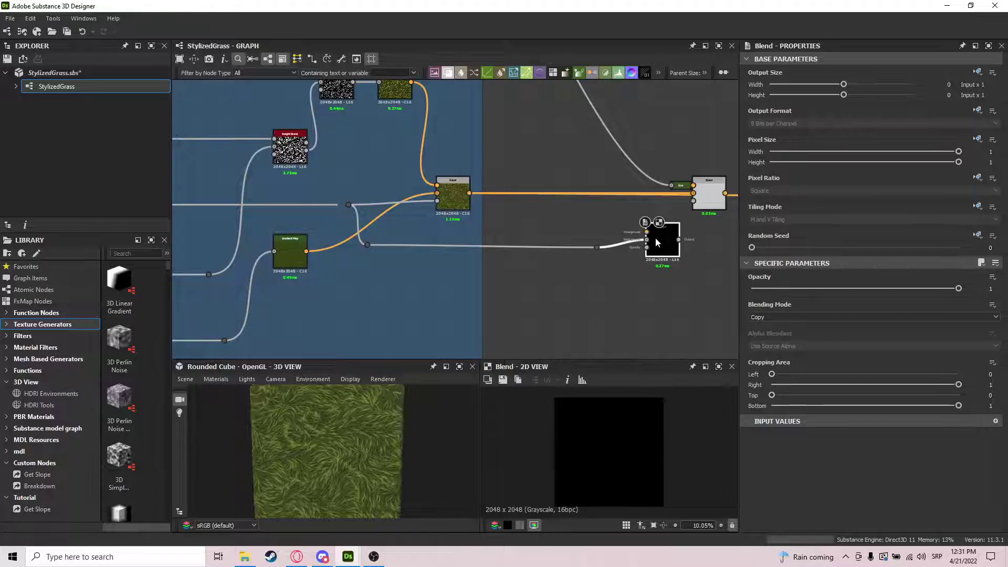
pyautogui.moveTo(646, 240); pyautogui.dragTo(647, 232)
pyautogui.moveTo(659, 236); pyautogui.dragTo(659, 248)
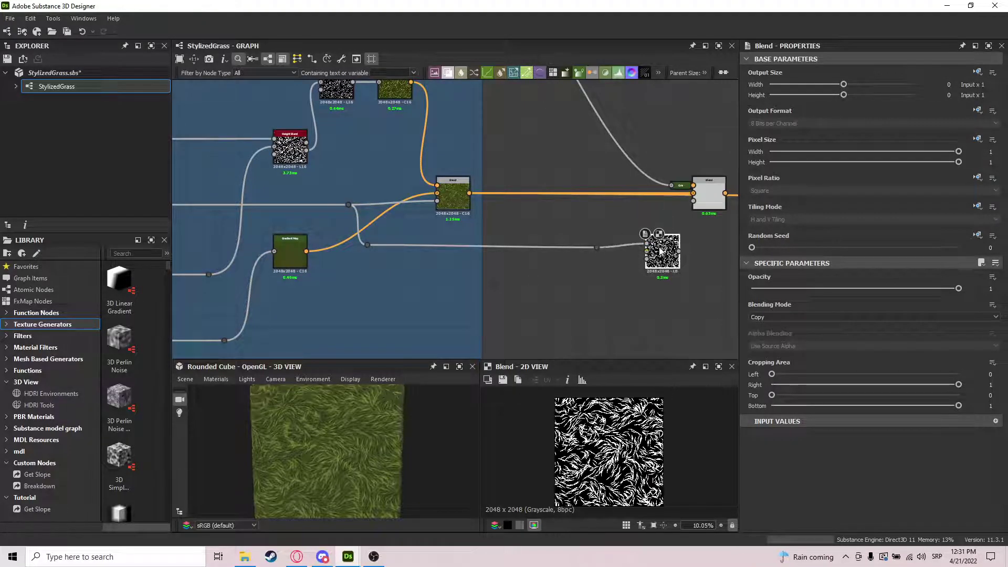
# - Connect the clover mask through a dot node to the grayscale Blend's background and set its blending mode to Subtract
pyautogui.moveTo(660, 251); pyautogui.dragTo(620, 268, button='middle')
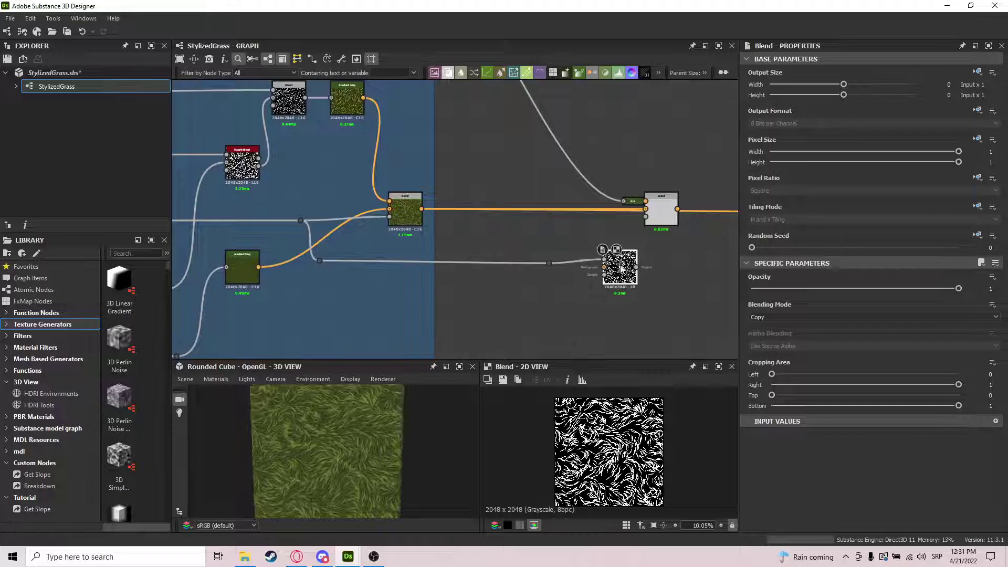
pyautogui.moveTo(536, 202); pyautogui.dragTo(516, 246, button='middle')
pyautogui.moveTo(566, 278); pyautogui.dragTo(568, 266, button='middle')
pyautogui.moveTo(555, 197); pyautogui.dragTo(580, 300)
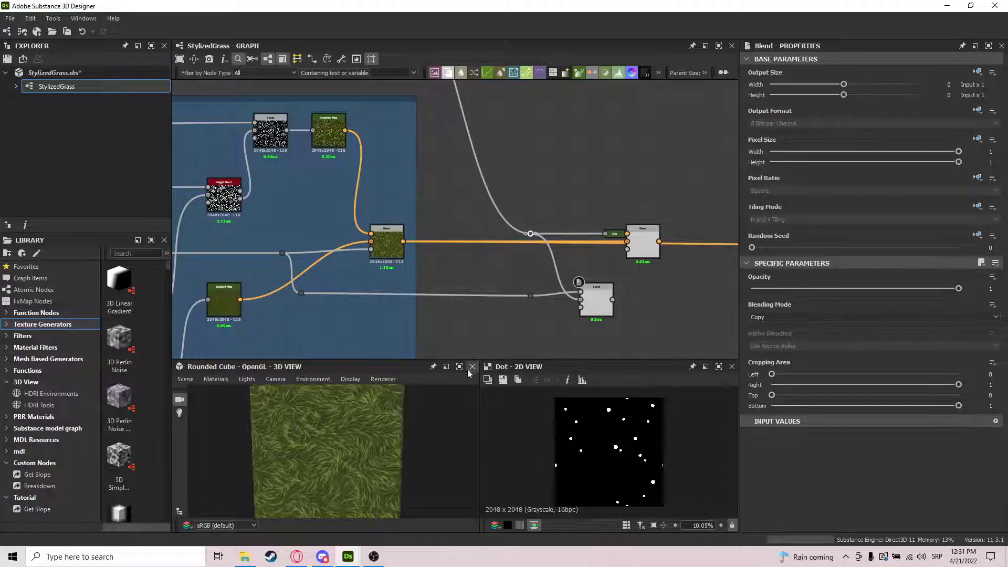
pyautogui.click(790, 318)
pyautogui.click(774, 340)
pyautogui.scroll(4, 592, 299)
# - Examine closely how the grass blades cut into the clover shapes in the subtracted mask's 2D preview
pyautogui.doubleClick(593, 299)
pyautogui.scroll(10, 615, 450)
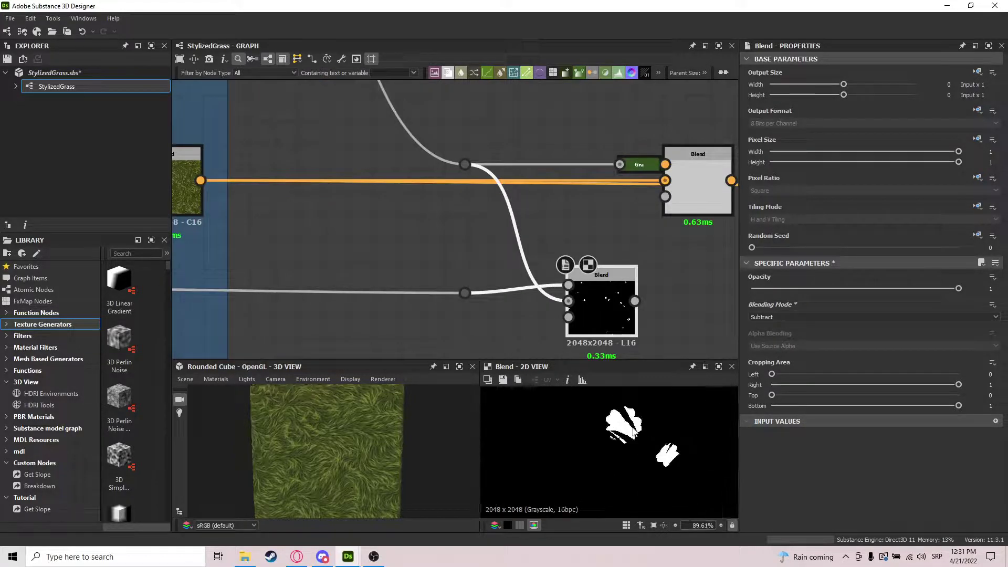
pyautogui.scroll(3, 632, 431)
pyautogui.scroll(-3, 630, 423)
pyautogui.scroll(3, 627, 417)
pyautogui.scroll(-5, 628, 417)
pyautogui.scroll(-2, 633, 418)
pyautogui.scroll(4, 633, 419)
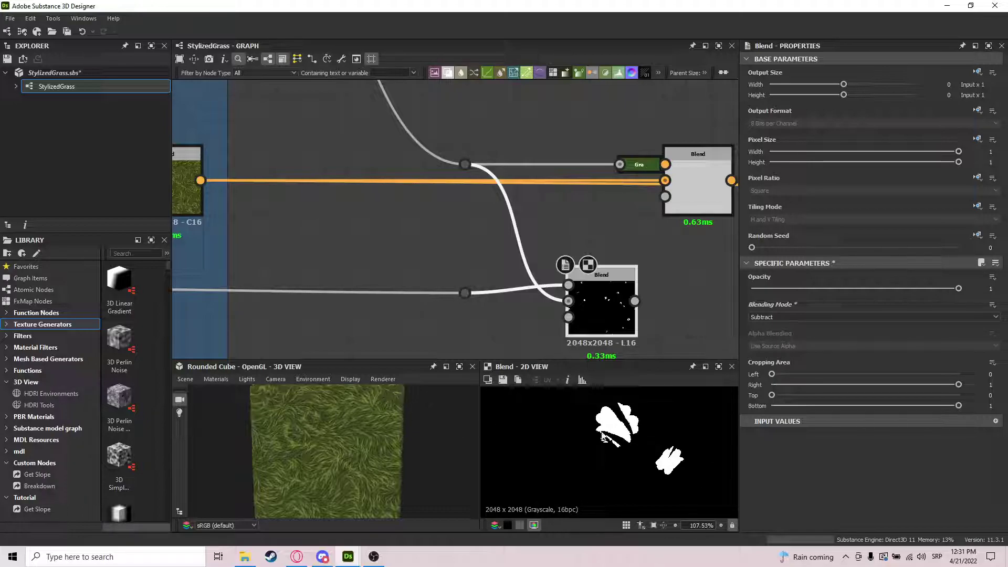
pyautogui.scroll(-5, 632, 426)
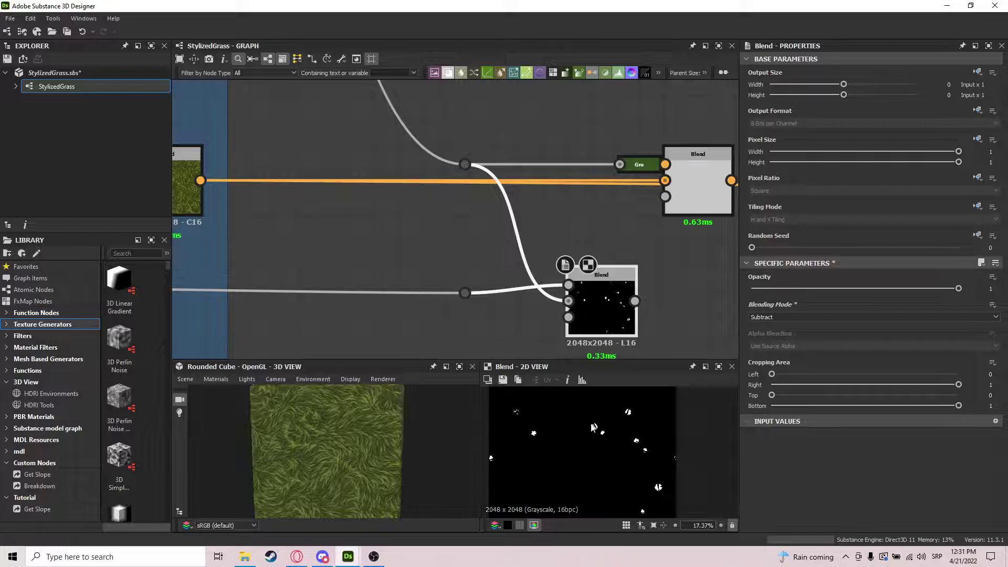
pyautogui.scroll(4, 544, 430)
pyautogui.scroll(-4, 688, 443)
pyautogui.scroll(3, 711, 424)
pyautogui.scroll(1, 687, 435)
pyautogui.scroll(-5, 685, 434)
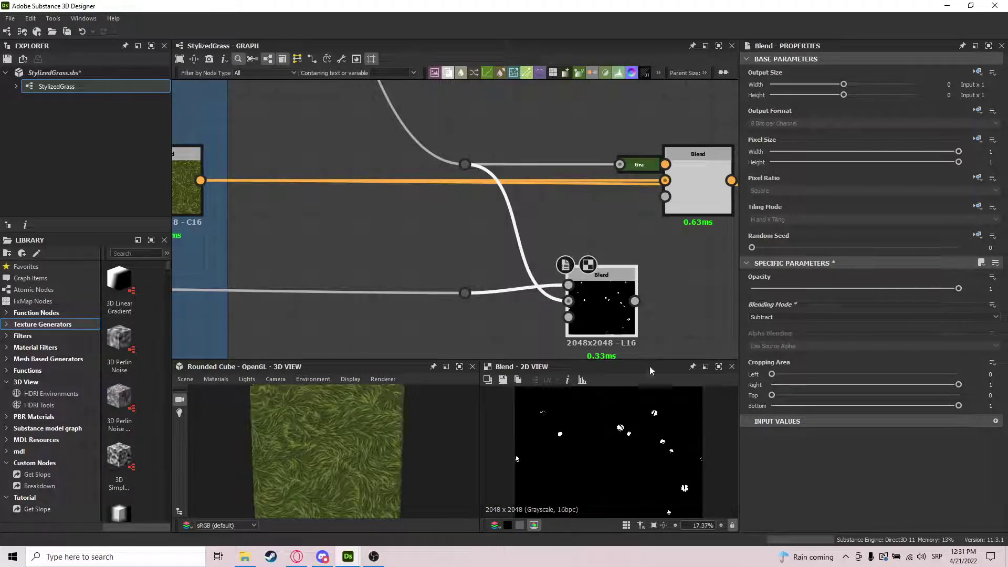
# - Connect the subtracted clover mask to the color Blend's opacity input and preview the clovers over the grass albedo
pyautogui.moveTo(640, 303); pyautogui.dragTo(666, 197)
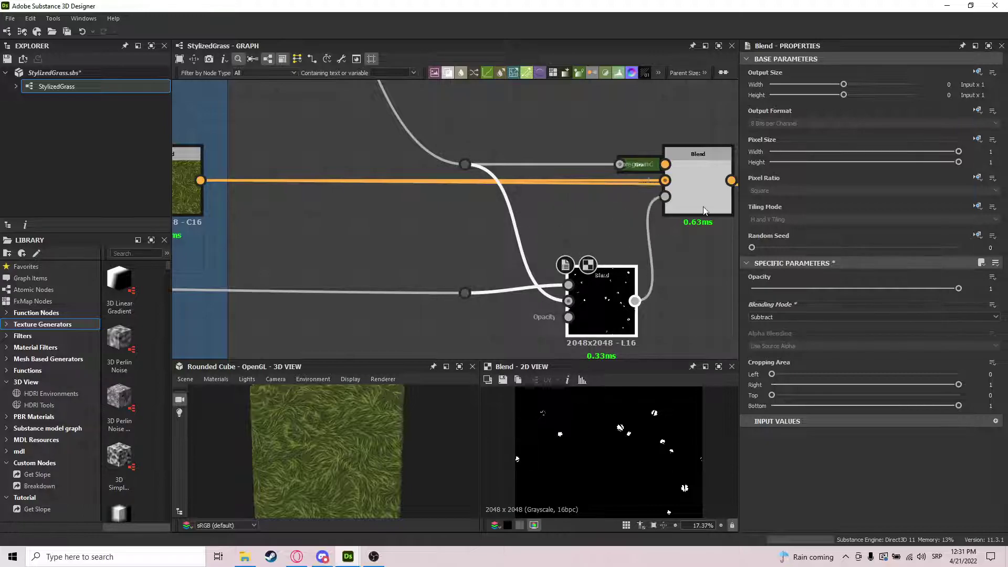
pyautogui.doubleClick(702, 195)
pyautogui.scroll(6, 630, 445)
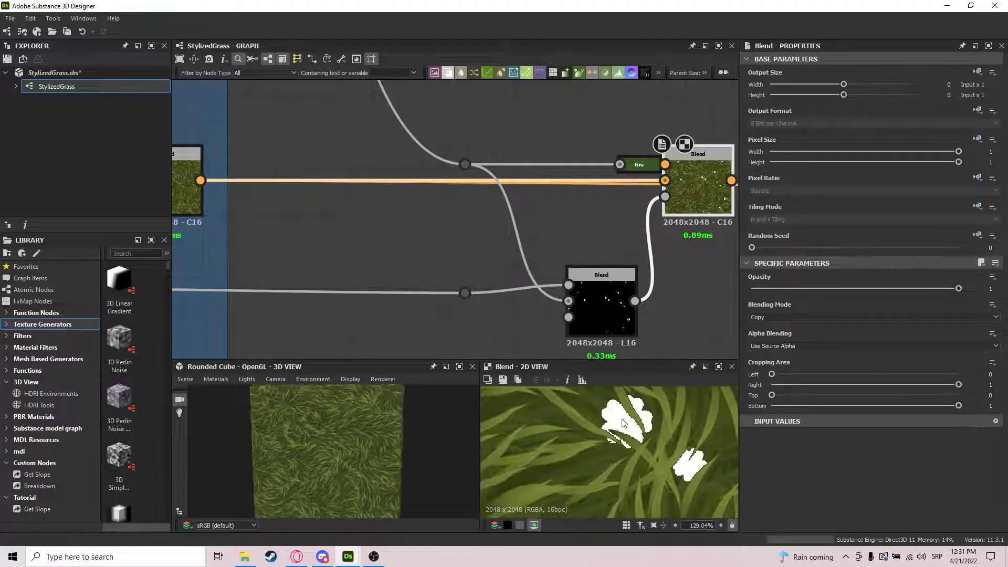
pyautogui.scroll(-7, 630, 445)
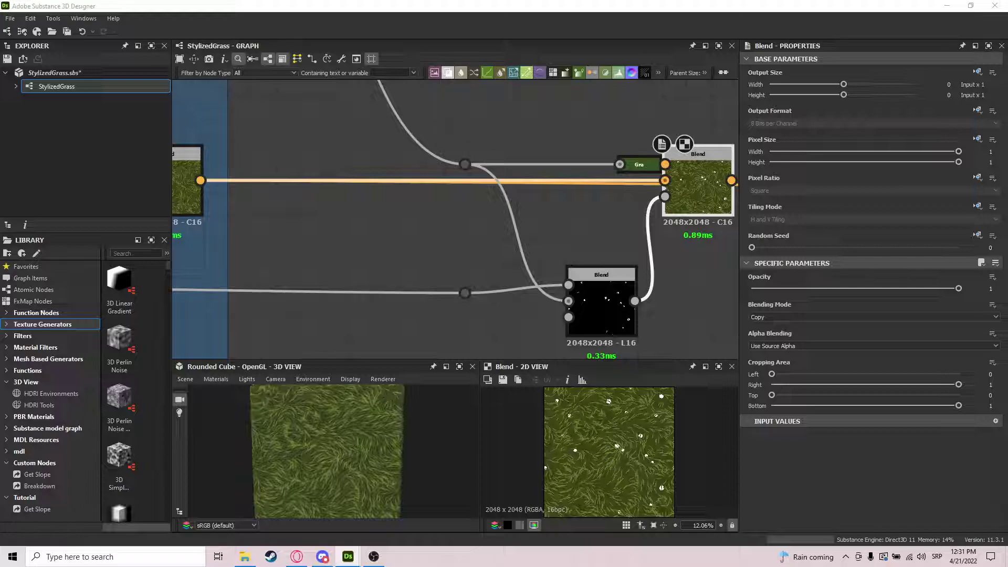
# - Add a second color Blend node after the clover Blend and space it farther along the albedo chain
pyautogui.moveTo(559, 234); pyautogui.dragTo(372, 233, button='middle')
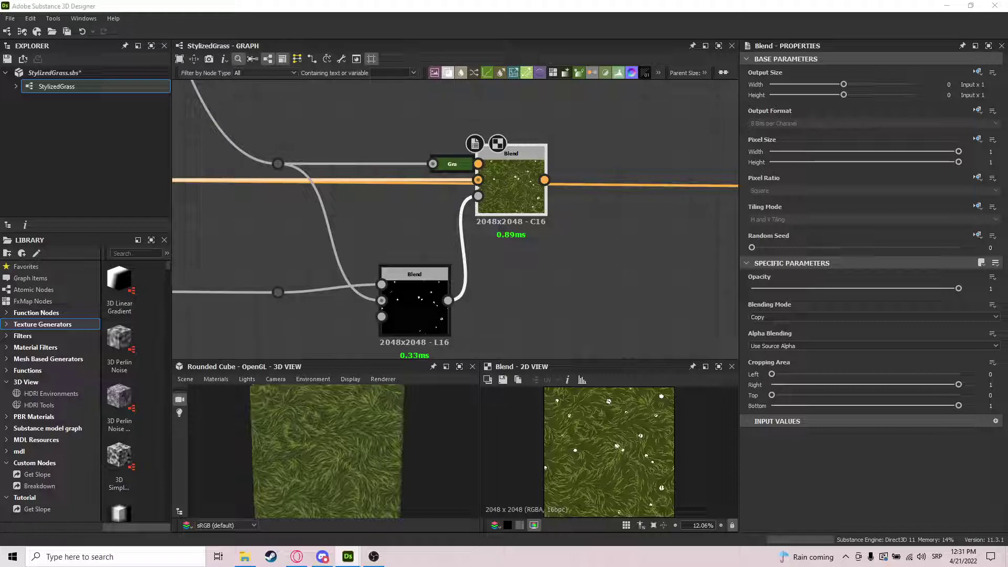
pyautogui.moveTo(607, 169); pyautogui.dragTo(445, 183, button='middle')
pyautogui.moveTo(381, 194); pyautogui.dragTo(537, 198)
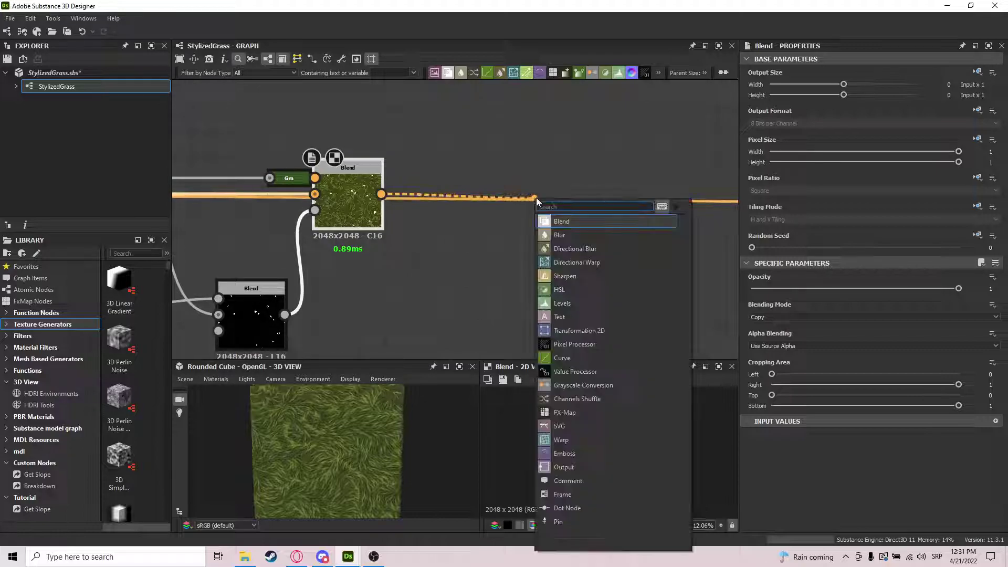
pyautogui.press('Return')
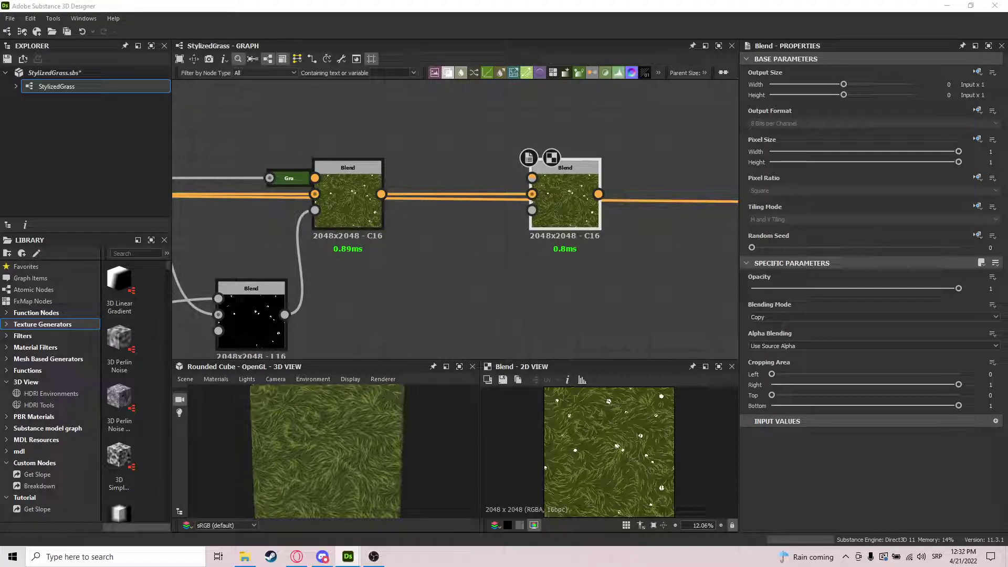
pyautogui.moveTo(555, 190); pyautogui.dragTo(580, 190)
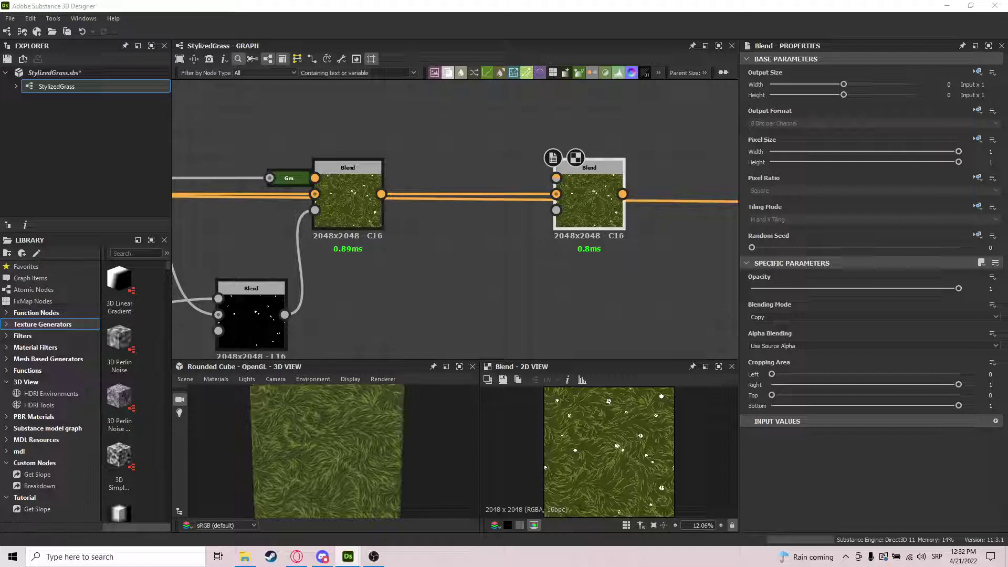
pyautogui.scroll(-3, 509, 238)
pyautogui.click(424, 261)
pyautogui.moveTo(423, 260); pyautogui.dragTo(424, 258)
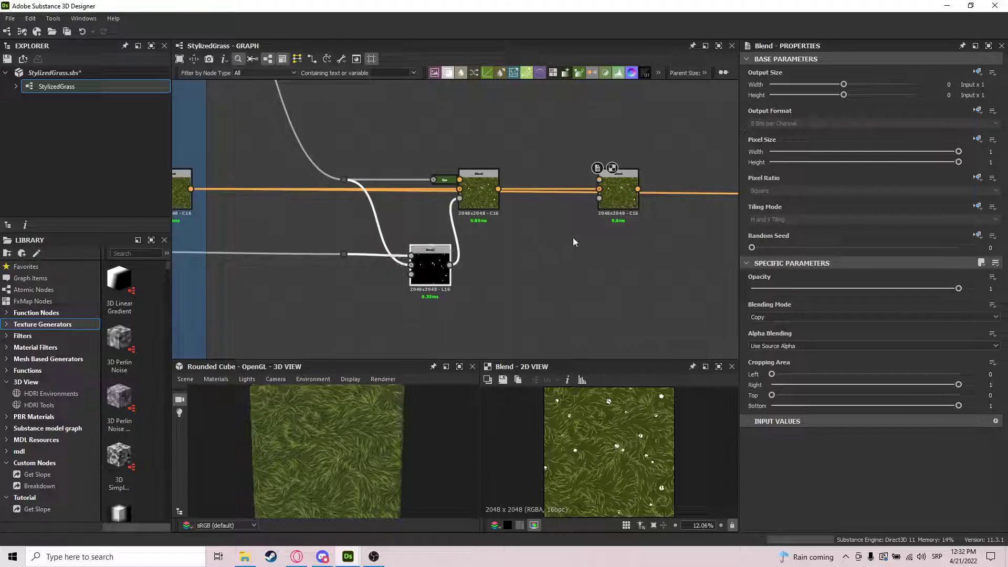
pyautogui.moveTo(573, 242); pyautogui.dragTo(532, 252, button='middle')
pyautogui.moveTo(570, 210); pyautogui.dragTo(597, 209)
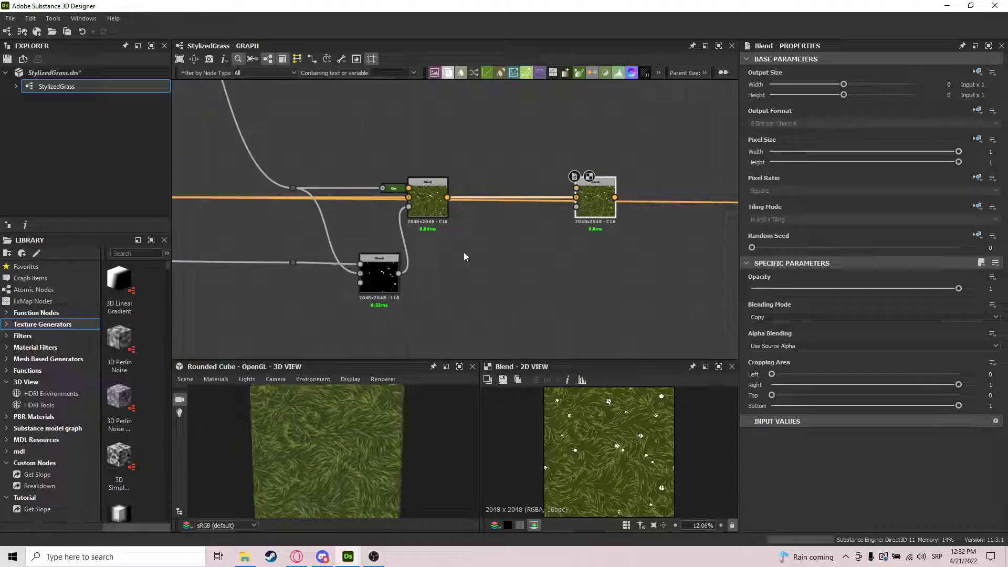
# - Branch the grass mask through dot nodes to another grayscale Blend below the second color Blend, using its foreground input
pyautogui.moveTo(299, 263); pyautogui.dragTo(569, 287)
pyautogui.write('bb')
pyautogui.press('Return')
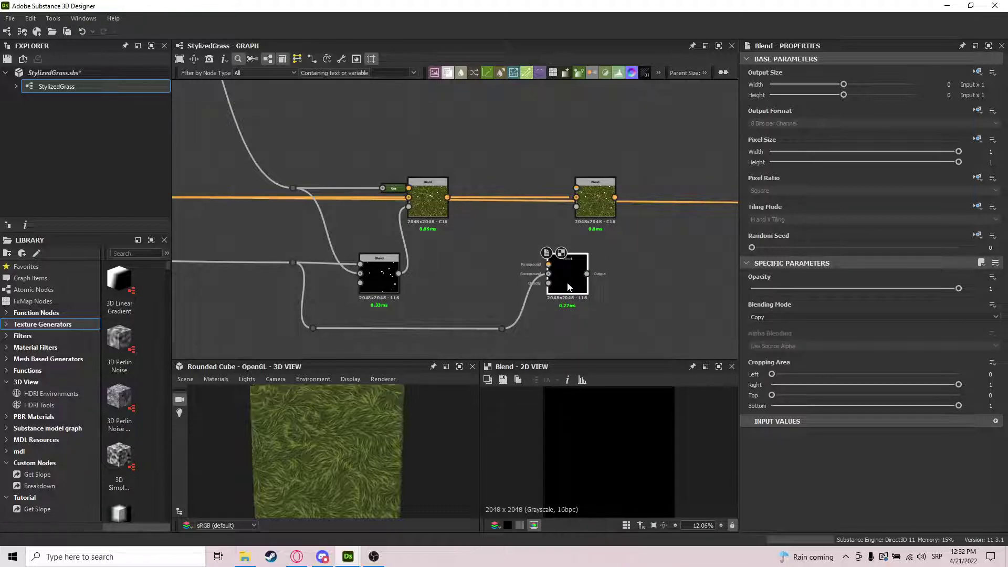
pyautogui.press('x')
pyautogui.moveTo(566, 274); pyautogui.dragTo(567, 281)
pyautogui.scroll(-3, 539, 237)
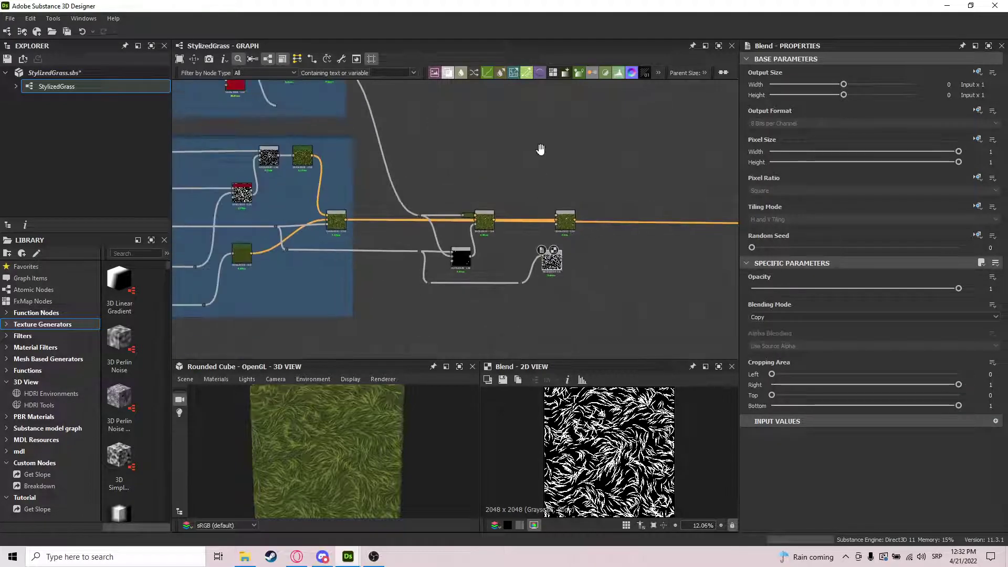
# - Connect the upper scatter output of the Clovers frame, routed through a dot node, to the new grayscale Blend's background
pyautogui.moveTo(541, 146); pyautogui.dragTo(542, 216, button='middle')
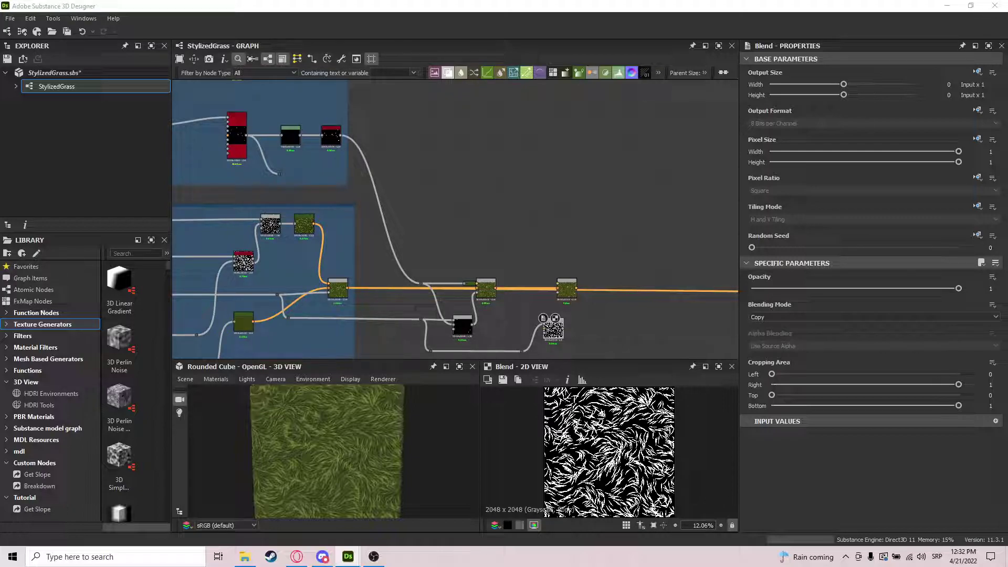
pyautogui.moveTo(492, 164); pyautogui.dragTo(472, 215, button='middle')
pyautogui.scroll(-2, 471, 215)
pyautogui.moveTo(424, 138); pyautogui.dragTo(418, 136)
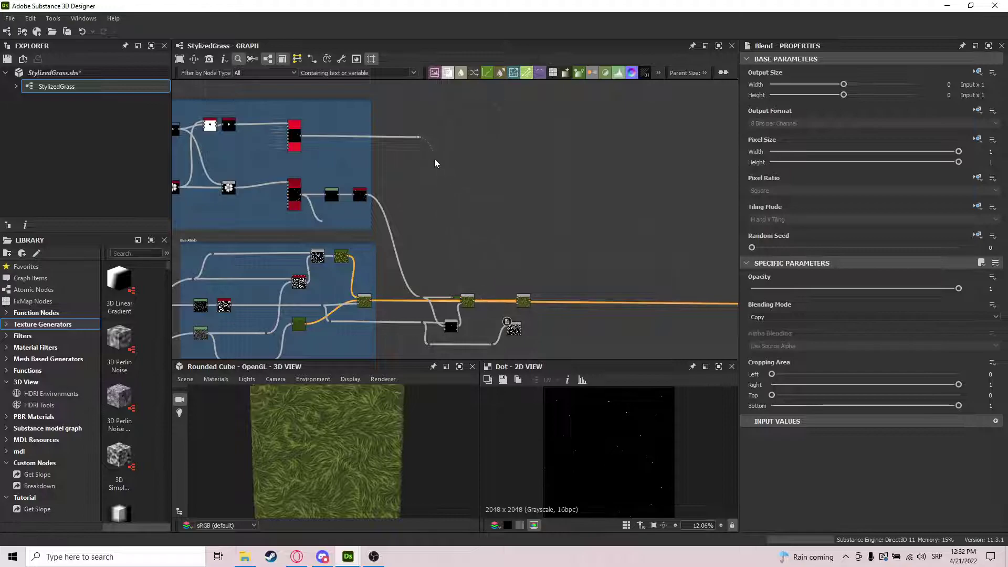
pyautogui.moveTo(419, 136); pyautogui.dragTo(507, 321)
pyautogui.scroll(3, 507, 330)
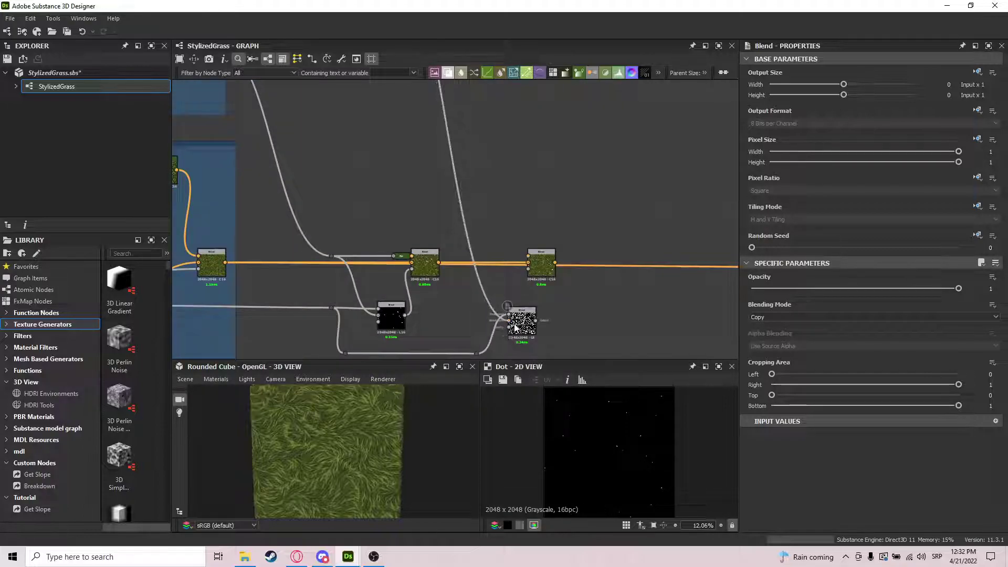
# - Dock a Gradient Map fed by the upper scatter mask on the second color Blend's foreground and connect the grayscale Blend to its opacity
pyautogui.scroll(4, 514, 327)
pyautogui.moveTo(427, 135); pyautogui.dragTo(475, 135)
pyautogui.click(525, 157)
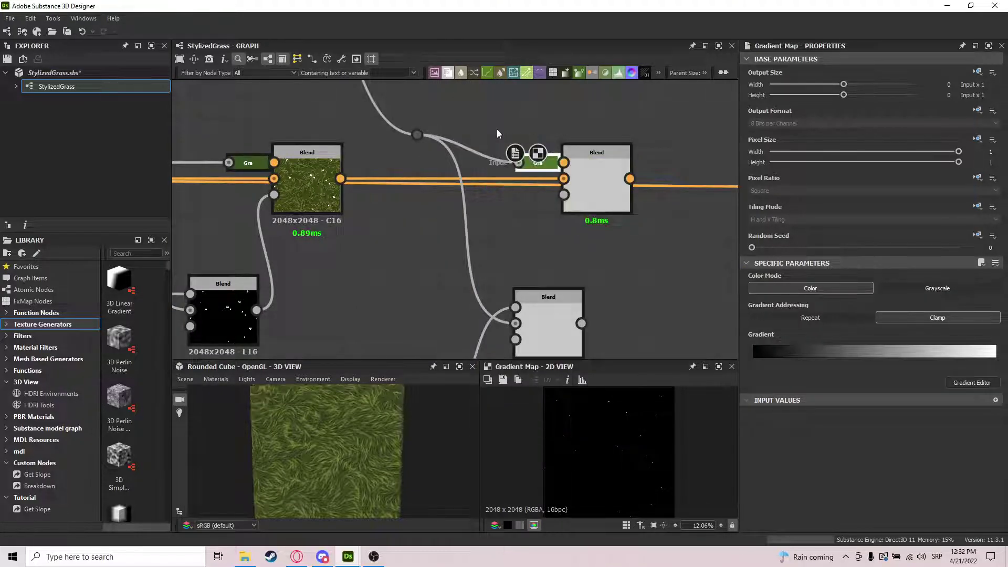
pyautogui.doubleClick(600, 188)
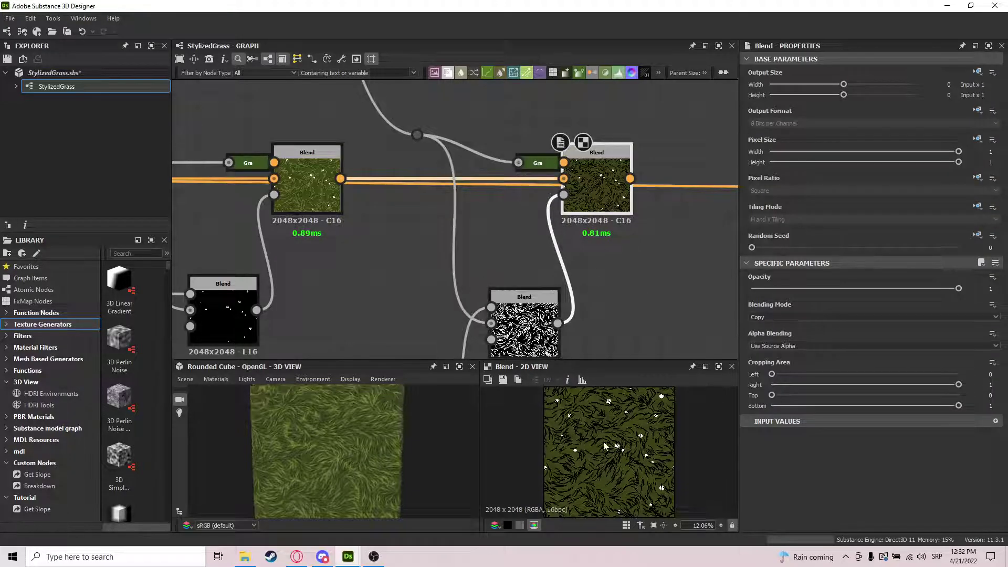
pyautogui.scroll(4, 604, 442)
pyautogui.scroll(-2, 604, 442)
pyautogui.moveTo(653, 301); pyautogui.dragTo(658, 238, button='middle')
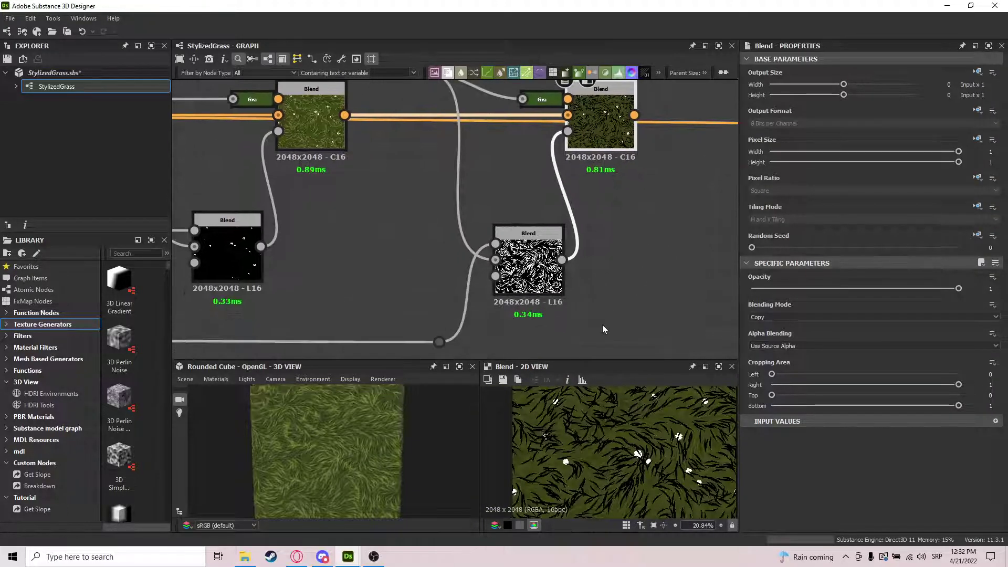
# - Set the second grayscale Blend's blending mode to Subtract and inspect the resulting mask up close
pyautogui.doubleClick(534, 256)
pyautogui.doubleClick(600, 133)
pyautogui.moveTo(630, 188); pyautogui.dragTo(724, 254, button='middle')
pyautogui.moveTo(705, 206); pyautogui.dragTo(681, 206)
pyautogui.doubleClick(575, 328)
pyautogui.click(833, 316)
pyautogui.click(780, 338)
pyautogui.scroll(10, 633, 462)
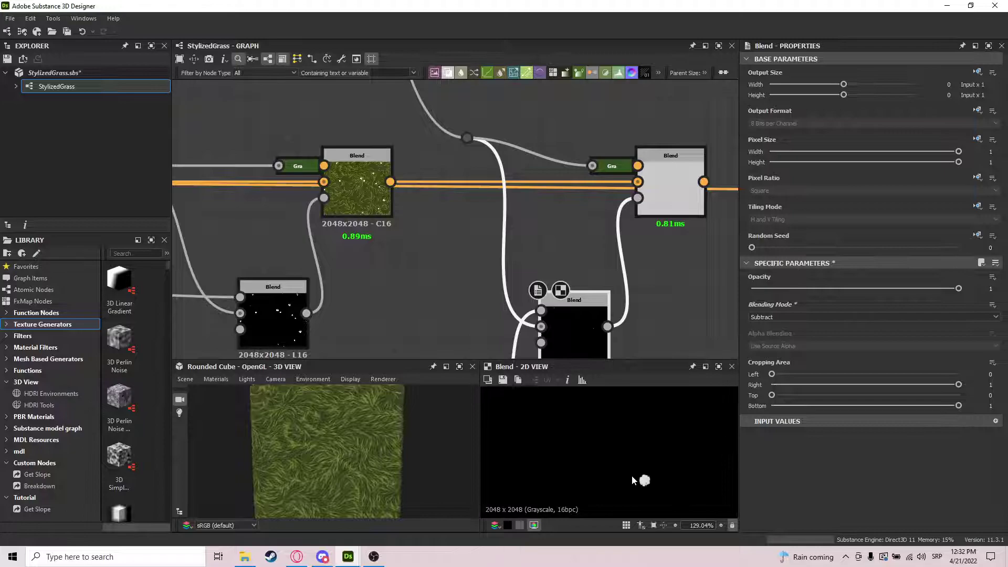
# - Examine the second color Blend's output up close to check how the clovers sit beneath the grass blades
pyautogui.scroll(-12, 645, 478)
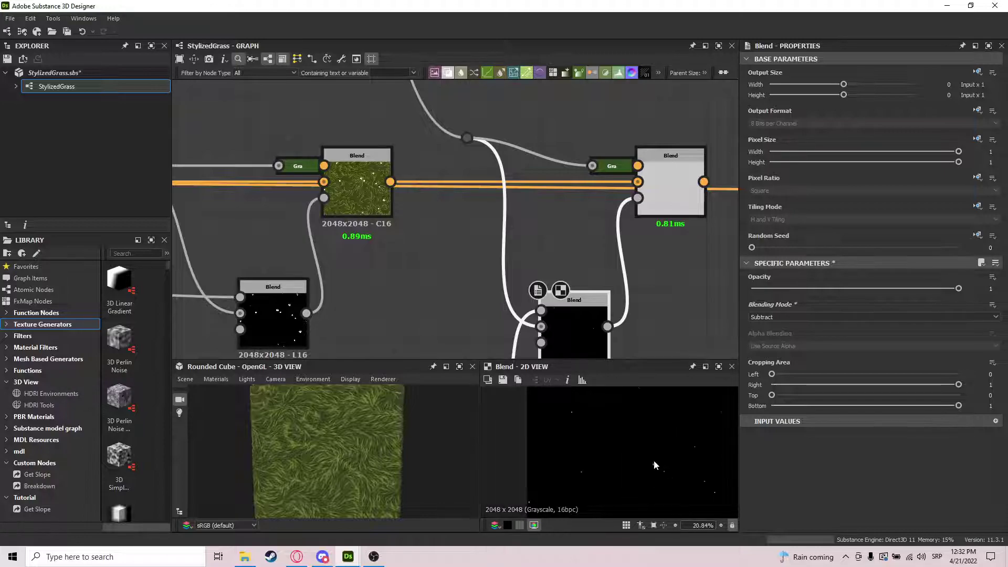
pyautogui.doubleClick(674, 204)
pyautogui.scroll(11, 680, 444)
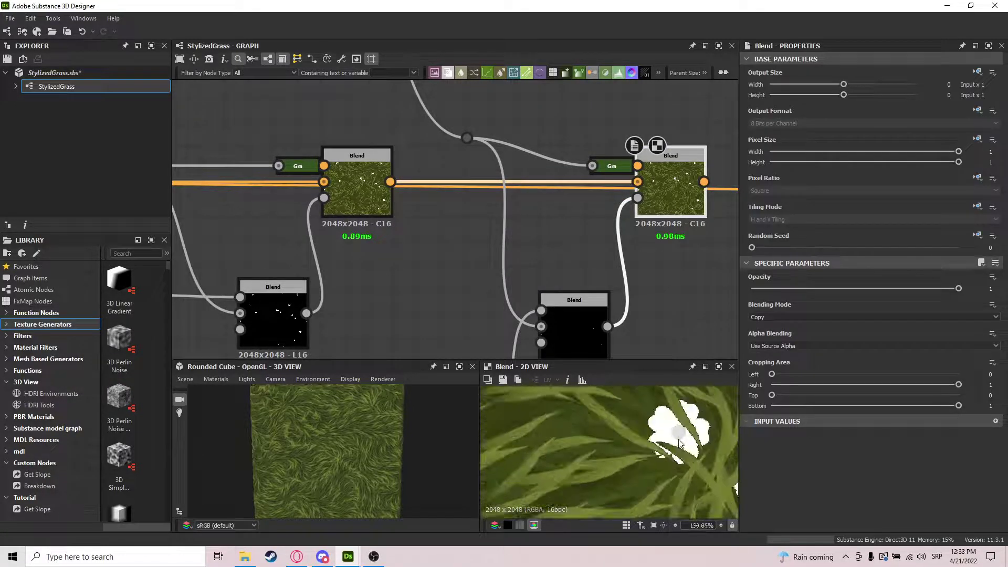
pyautogui.scroll(-4, 693, 436)
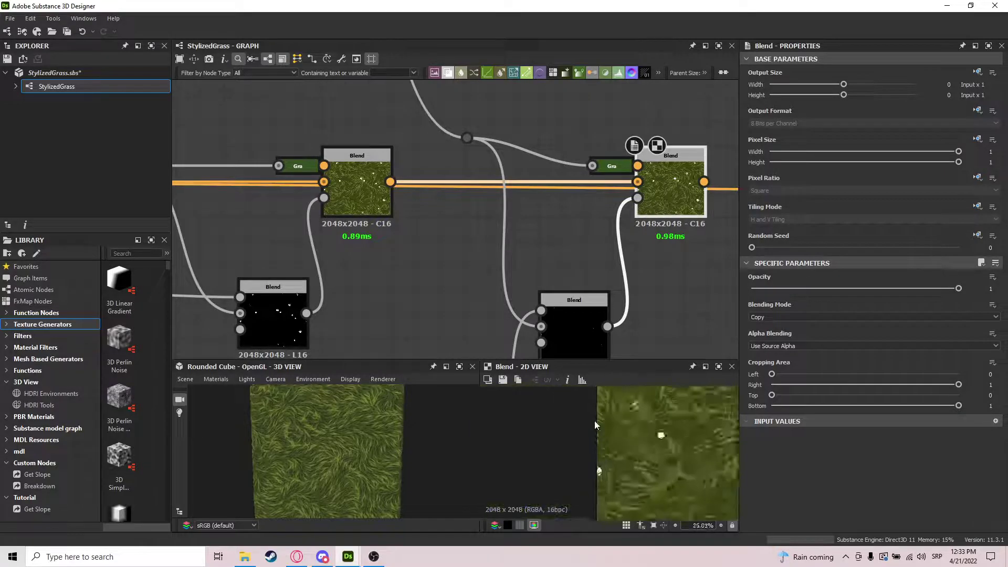
pyautogui.scroll(4, 636, 452)
pyautogui.scroll(-10, 636, 458)
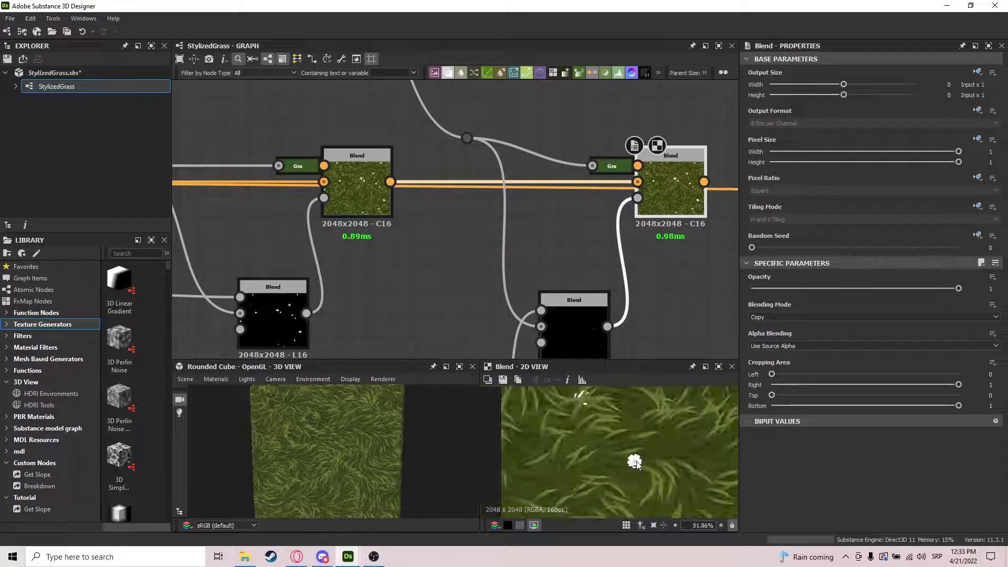
pyautogui.press('f')
# - Connect the second color Blend to the albedo output and inspect the clovers on the 3D preview
pyautogui.moveTo(679, 198); pyautogui.dragTo(588, 191, button='middle')
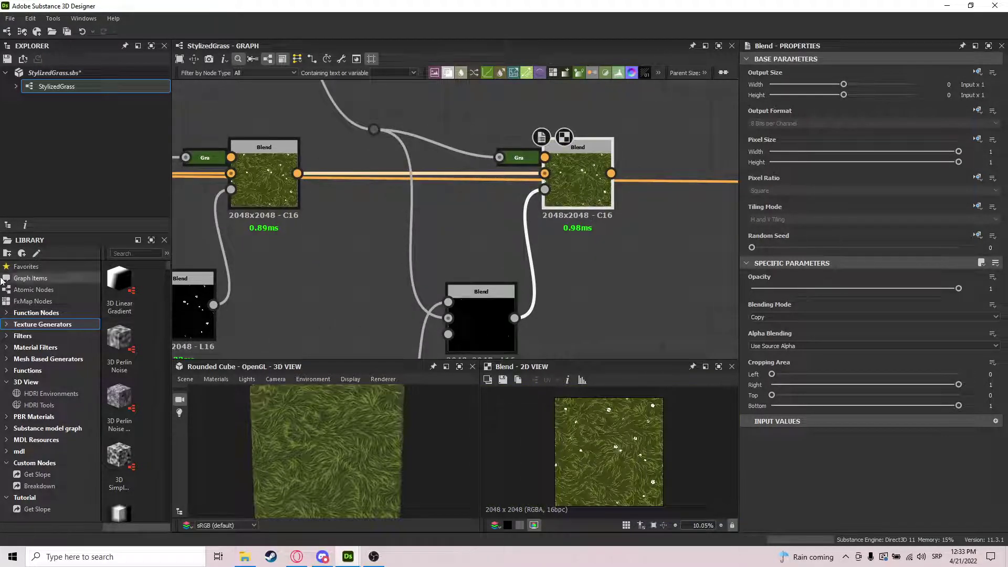
pyautogui.moveTo(429, 227); pyautogui.dragTo(306, 216, button='middle')
pyautogui.scroll(-5, 305, 216)
pyautogui.moveTo(525, 203); pyautogui.dragTo(417, 189, button='middle')
pyautogui.moveTo(328, 184); pyautogui.dragTo(267, 175, button='middle')
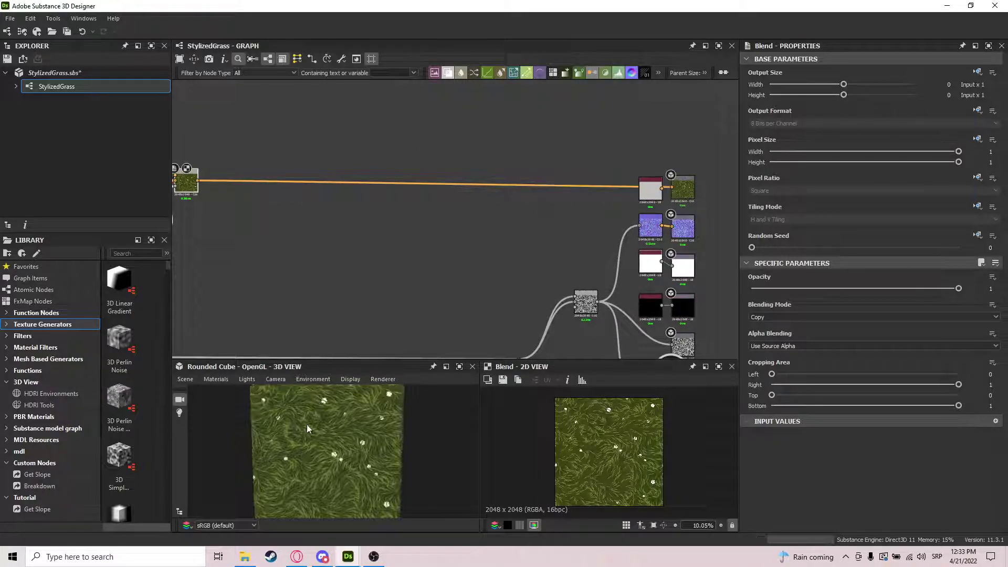
pyautogui.scroll(8, 306, 425)
pyautogui.scroll(-6, 351, 455)
pyautogui.scroll(-3, 367, 439)
pyautogui.moveTo(315, 458)
pyautogui.mouseDown()
pyautogui.moveTo(376, 443)
pyautogui.moveTo(311, 451)
pyautogui.mouseUp()
pyautogui.scroll(-2, 376, 443)
pyautogui.scroll(2, 324, 452)
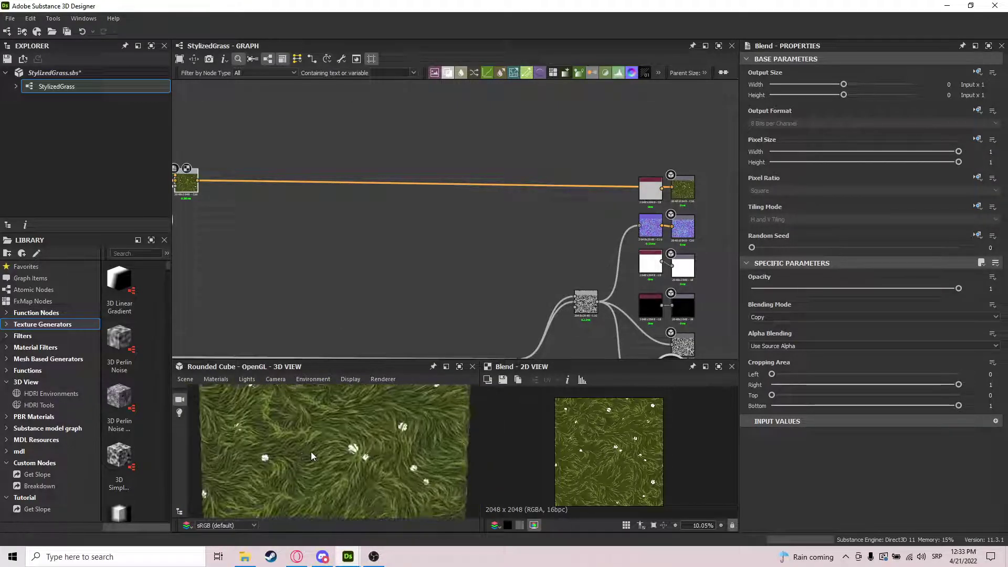
pyautogui.scroll(-3, 311, 451)
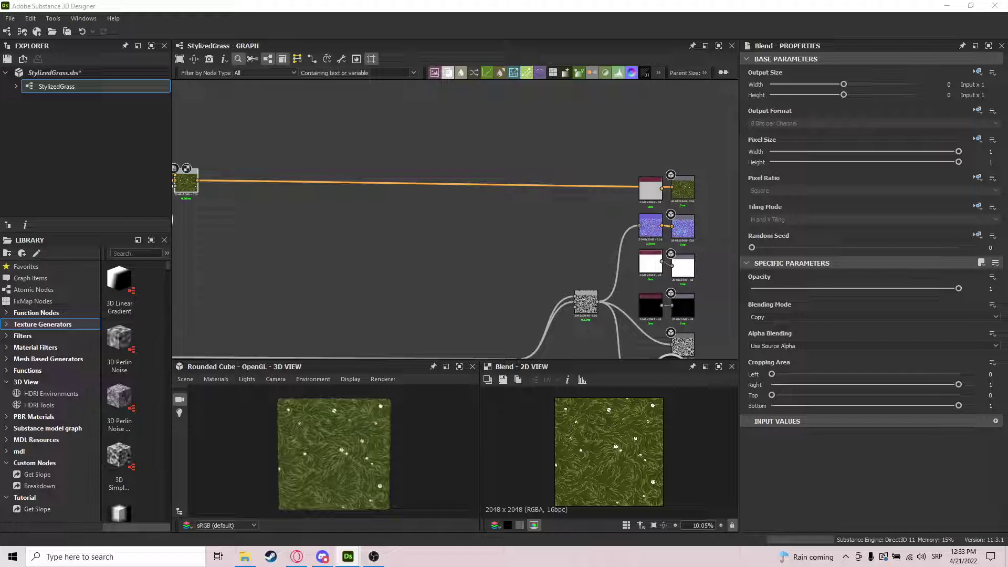
# - Add a third color Blend after the second color Blend and align it on the albedo line
pyautogui.moveTo(500, 189); pyautogui.dragTo(641, 174, button='middle')
pyautogui.scroll(2, 337, 168)
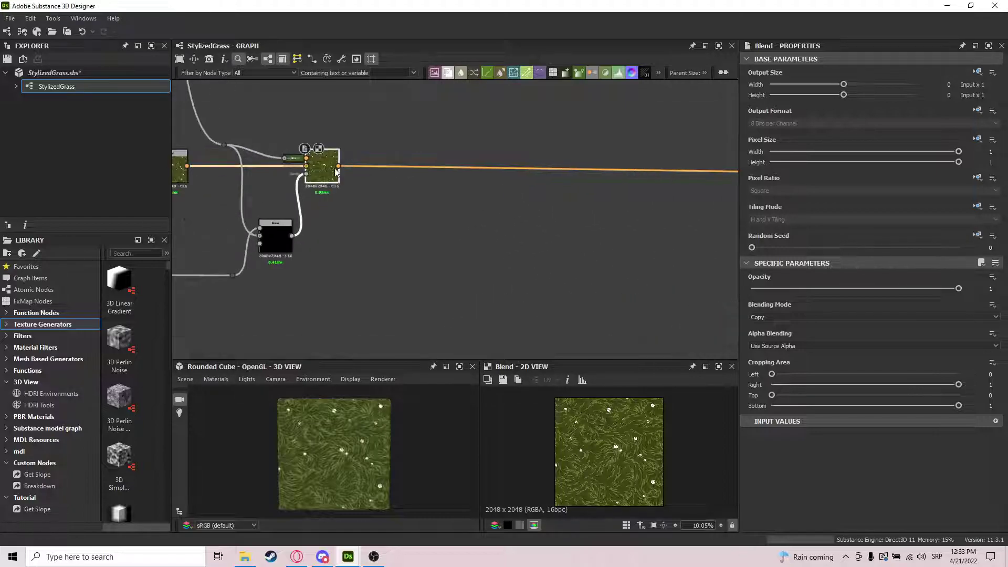
pyautogui.press('space')
pyautogui.write('b')
pyautogui.click(435, 194)
pyautogui.moveTo(410, 169); pyautogui.dragTo(436, 188, button='middle')
pyautogui.moveTo(436, 188); pyautogui.dragTo(465, 185)
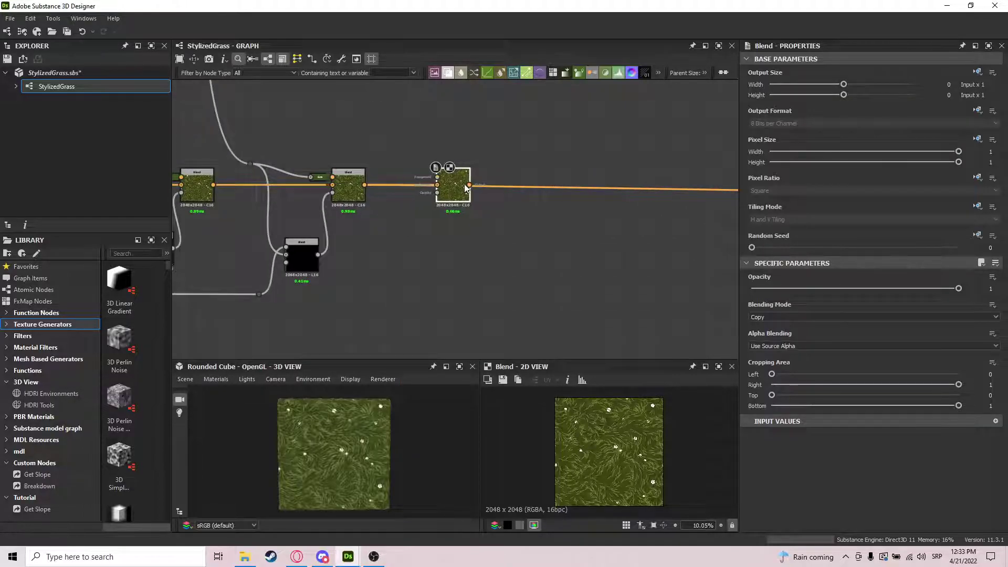
# - Branch the clover scatter mask into a new Ambient Occlusion (HBAO) node placed above the color Blends
pyautogui.moveTo(284, 148); pyautogui.dragTo(402, 178, button='middle')
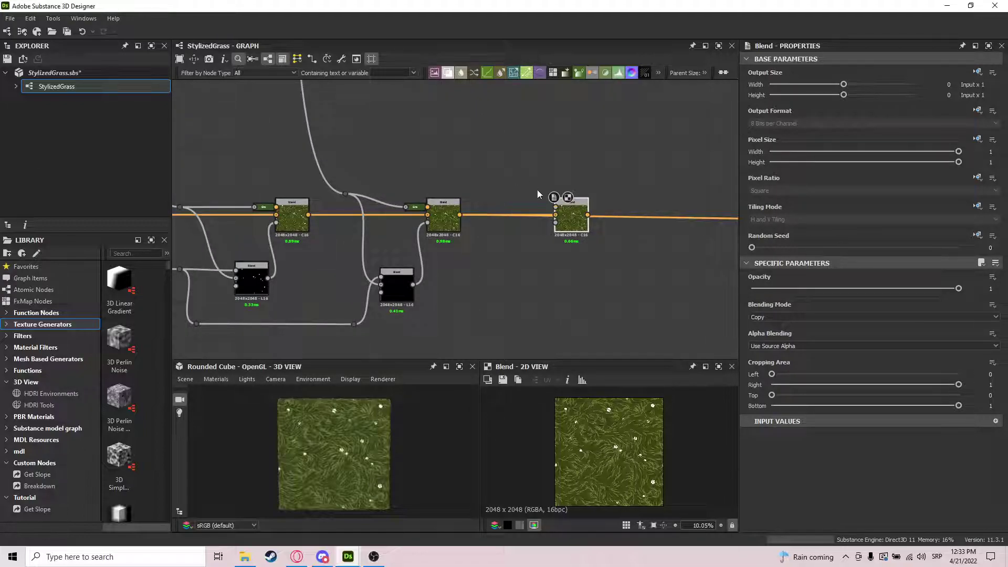
pyautogui.moveTo(445, 82); pyautogui.dragTo(482, 249, button='middle')
pyautogui.scroll(-3, 421, 272)
pyautogui.moveTo(376, 173); pyautogui.dragTo(504, 200, button='middle')
pyautogui.moveTo(489, 248); pyautogui.dragTo(456, 194, button='middle')
pyautogui.moveTo(261, 193); pyautogui.dragTo(544, 204)
pyautogui.moveTo(550, 251); pyautogui.dragTo(562, 263)
pyautogui.write('ao')
pyautogui.press('Return')
pyautogui.scroll(4, 576, 287)
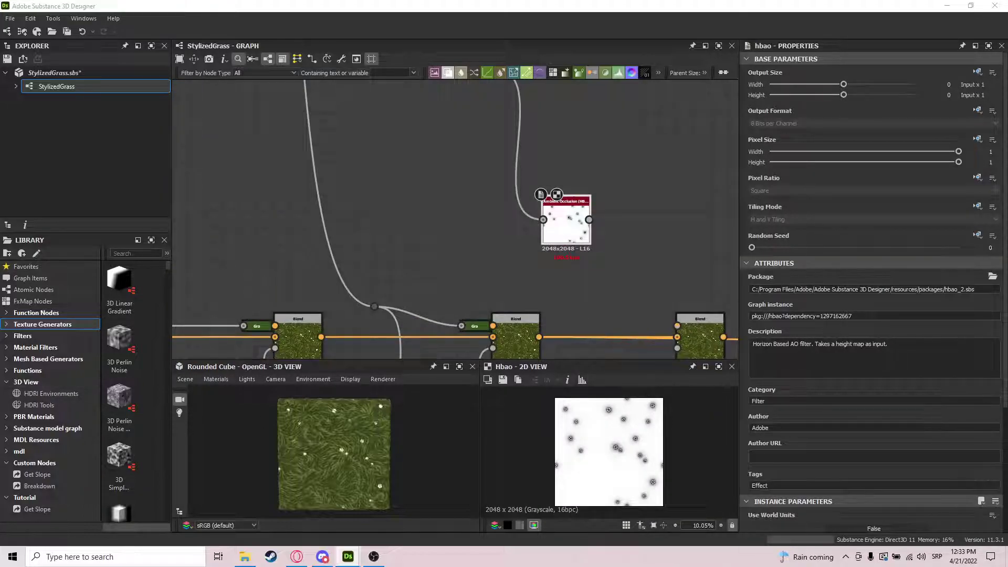
# - Set the Ambient Occlusion node's radius to 0.01 and its height depth to 0.06
pyautogui.scroll(-5, 871, 368)
pyautogui.click(990, 419)
pyautogui.press('BackSpace')
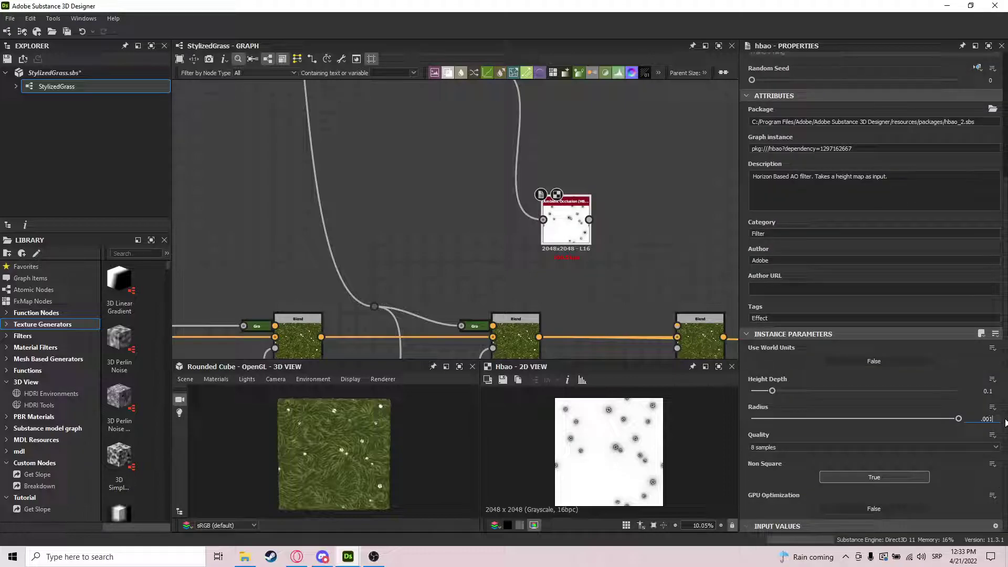
pyautogui.write('.001')
pyautogui.press('Return')
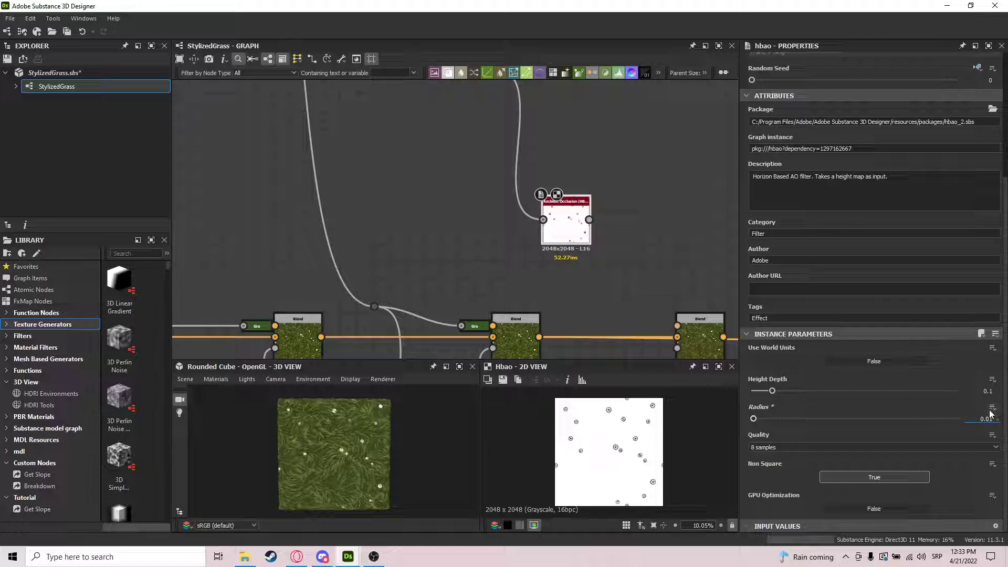
pyautogui.click(990, 391)
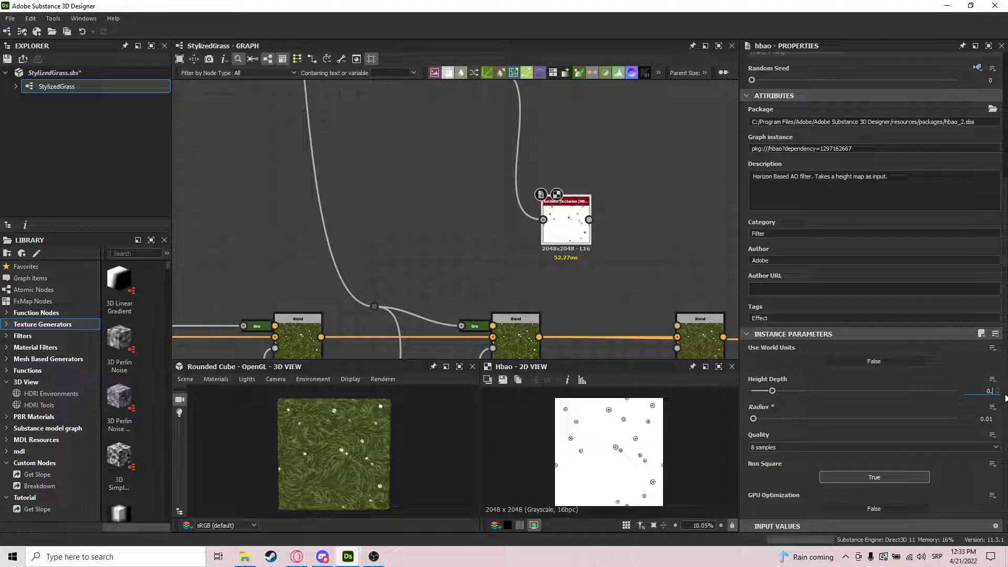
pyautogui.press('Return')
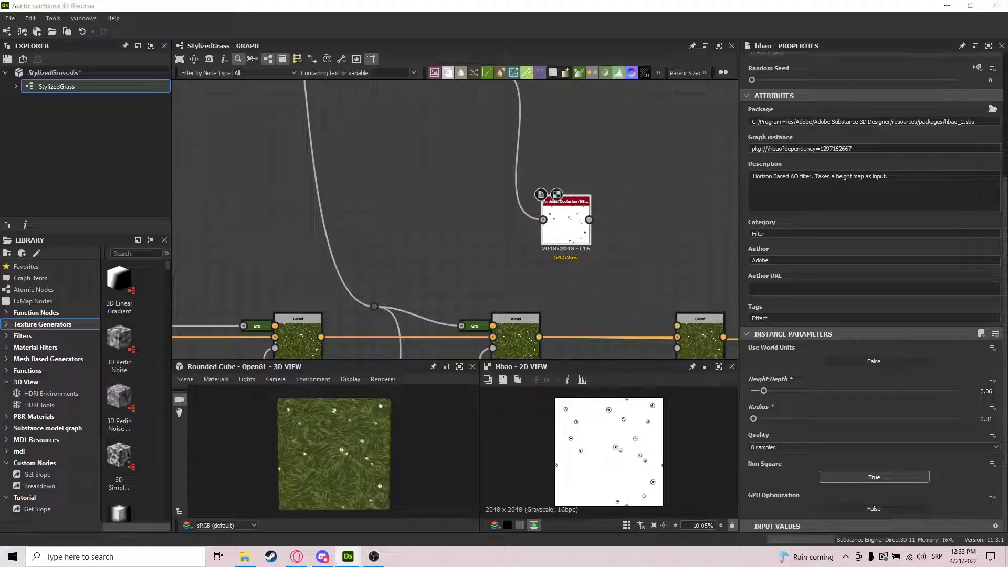
# - Add an Invert Grayscale node after the Ambient Occlusion node
pyautogui.moveTo(534, 277); pyautogui.dragTo(433, 283, button='middle')
pyautogui.moveTo(490, 227); pyautogui.dragTo(550, 229)
pyautogui.write('inv')
pyautogui.press('Return')
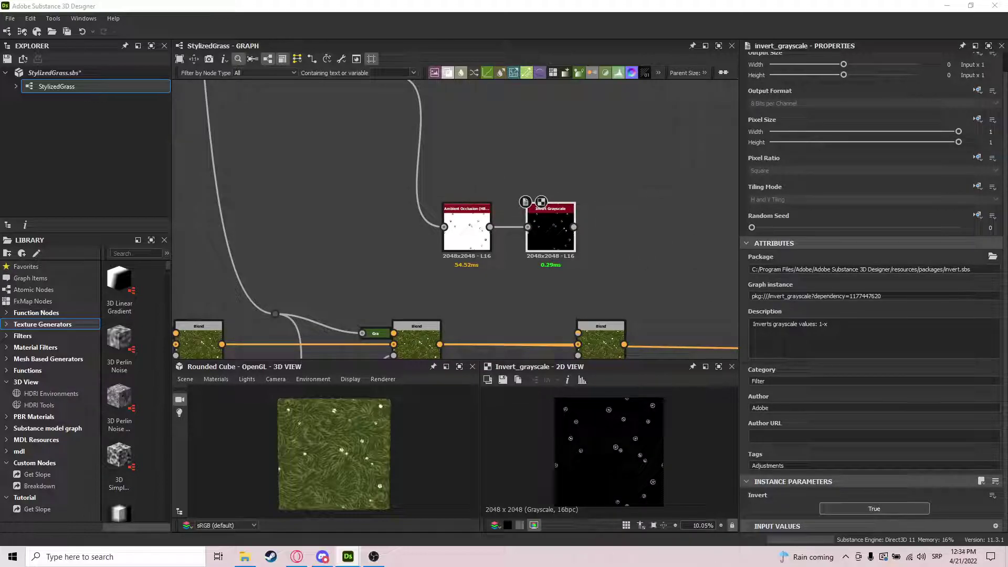
# - Connect the inverted occlusion to the third color Blend's foreground through a docked Gradient Map
pyautogui.moveTo(663, 303); pyautogui.dragTo(529, 228, button='middle')
pyautogui.moveTo(474, 265); pyautogui.dragTo(532, 262)
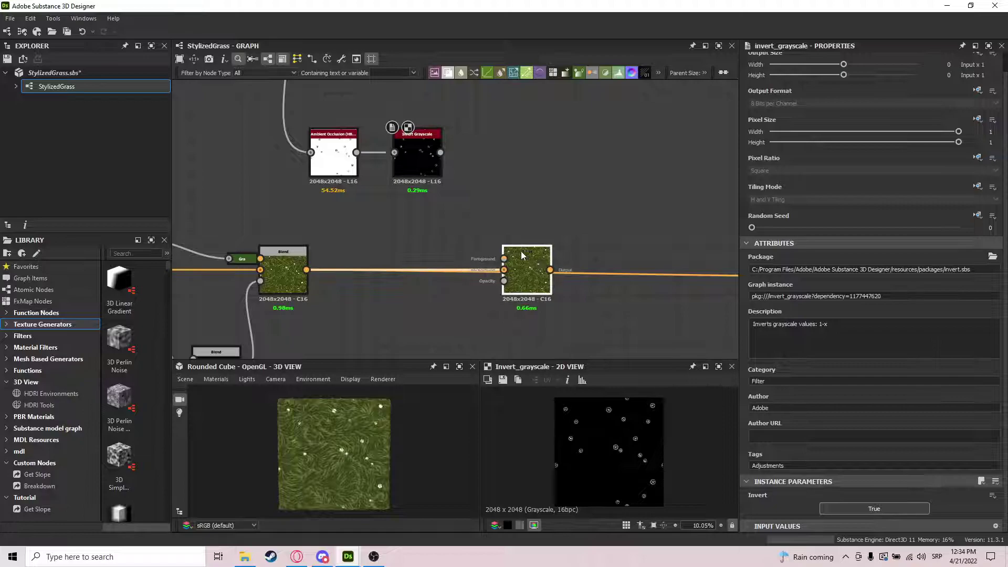
pyautogui.moveTo(440, 152); pyautogui.dragTo(503, 258)
pyautogui.click(506, 217)
pyautogui.press('d')
pyautogui.doubleClick(522, 265)
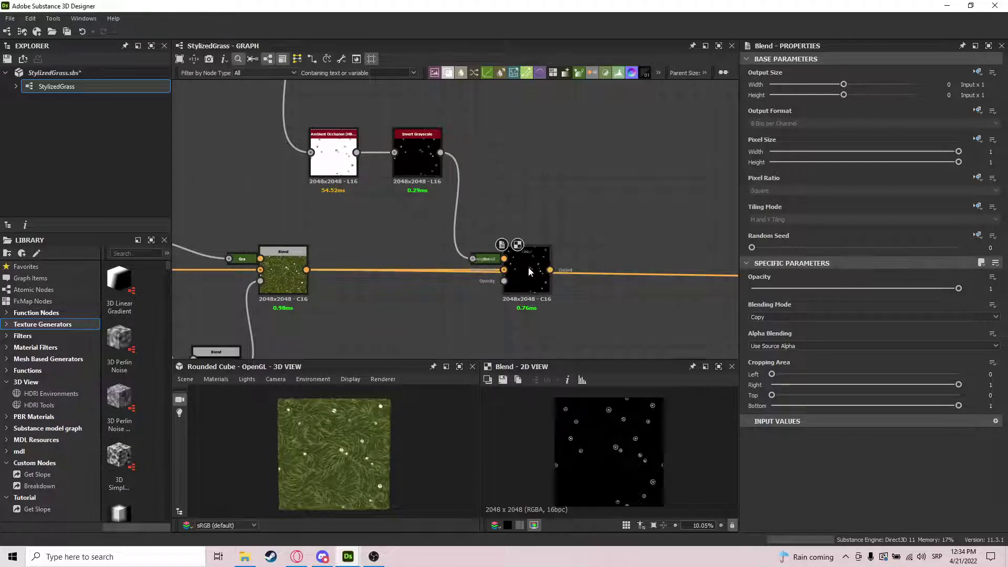
# - Set the third color Blend's blending mode to Subtract and inspect the clover shading up close
pyautogui.click(802, 317)
pyautogui.click(798, 339)
pyautogui.scroll(4, 611, 449)
pyautogui.scroll(7, 611, 449)
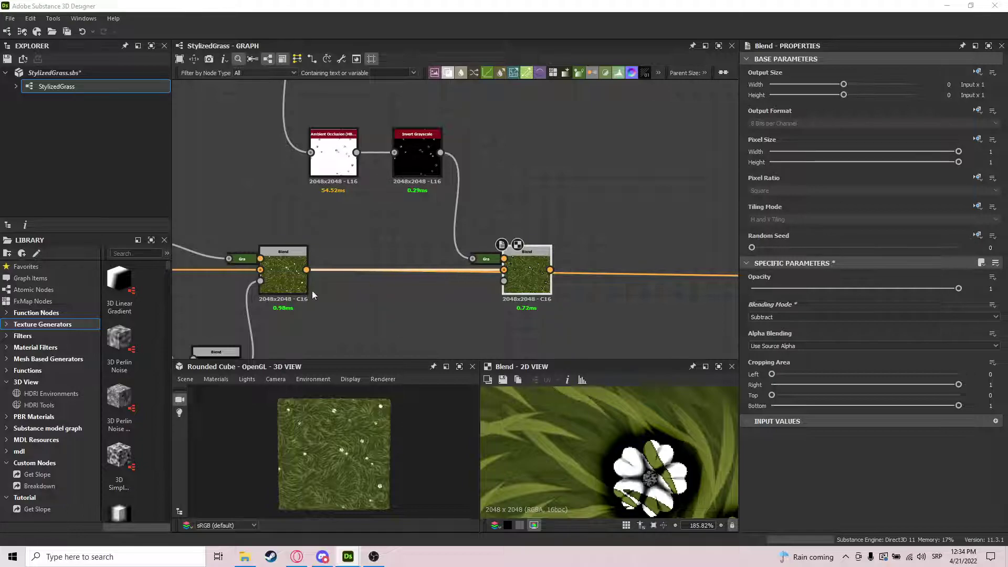
# - Route the first grayscale Blend's mask through two dot nodes to the third color Blend's opacity input
pyautogui.moveTo(663, 258); pyautogui.dragTo(672, 224, button='middle')
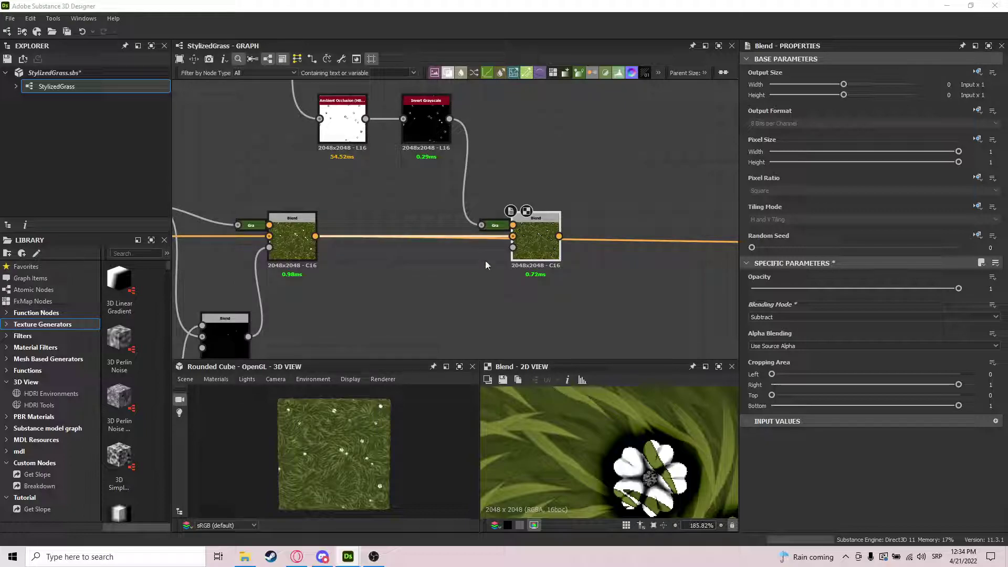
pyautogui.scroll(-2, 505, 253)
pyautogui.moveTo(505, 253); pyautogui.dragTo(702, 124, button='middle')
pyautogui.moveTo(624, 233); pyautogui.dragTo(578, 250, button='middle')
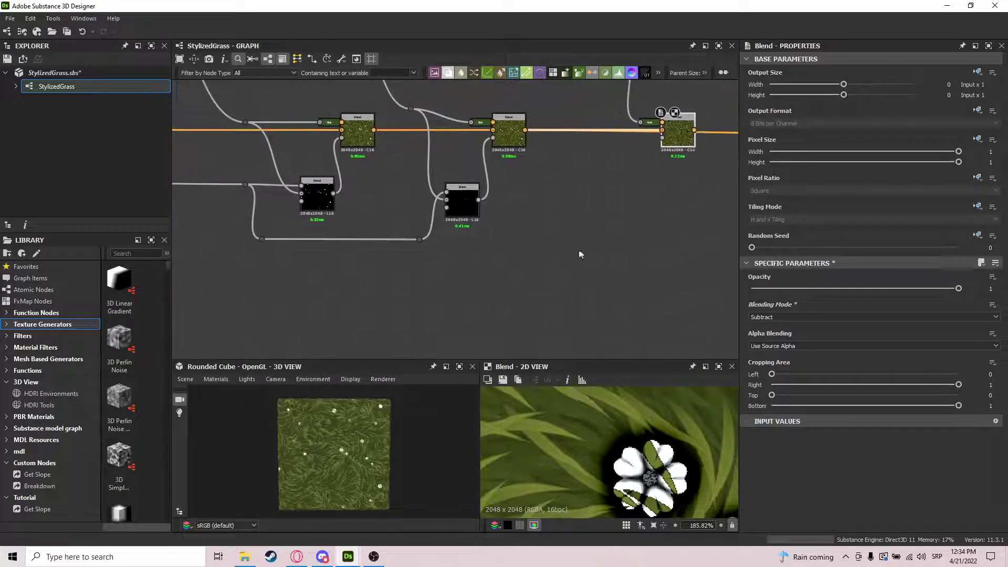
pyautogui.keyDown('alt'); pyautogui.click(342, 262); pyautogui.keyUp('alt')
pyautogui.keyDown('alt'); pyautogui.click(623, 263); pyautogui.keyUp('alt')
pyautogui.click(663, 138)
# - Lower the third color Blend's opacity to 0.25
pyautogui.moveTo(850, 289); pyautogui.dragTo(796, 289)
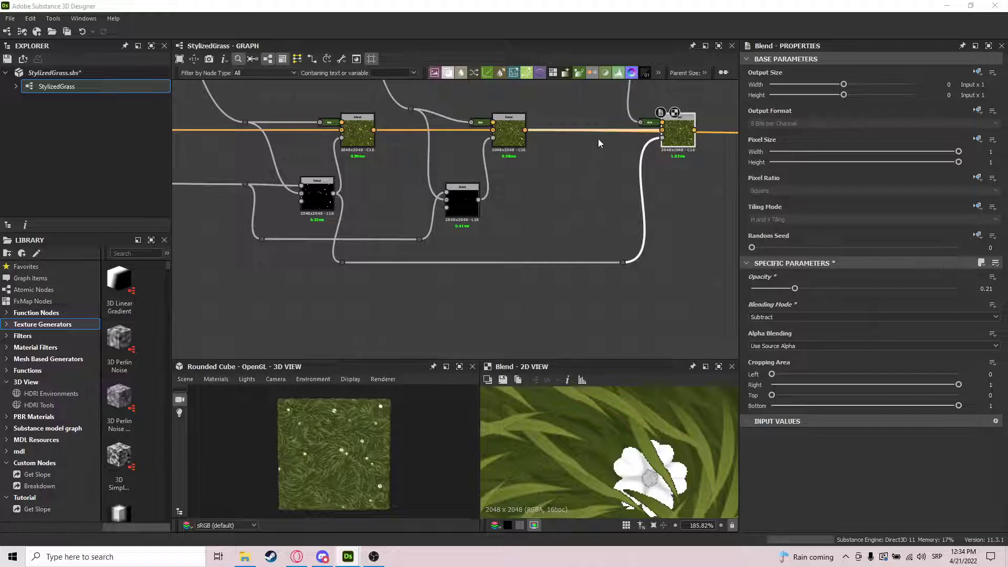
pyautogui.moveTo(485, 110); pyautogui.dragTo(551, 198, button='middle')
pyautogui.moveTo(690, 238); pyautogui.dragTo(591, 187, button='middle')
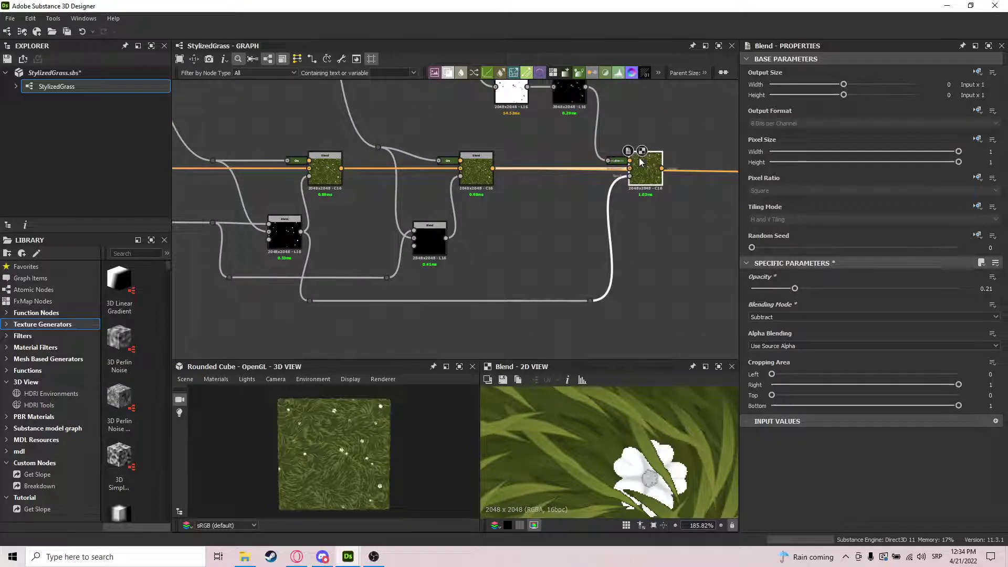
pyautogui.moveTo(795, 288)
pyautogui.mouseDown()
pyautogui.moveTo(819, 289)
pyautogui.moveTo(805, 291)
pyautogui.mouseUp()
# - Undock the Gradient Map feeding the second color Blend and change its gradient's white end key to bright yellow
pyautogui.moveTo(437, 179); pyautogui.dragTo(464, 231, button='middle')
pyautogui.doubleClick(497, 222)
pyautogui.click(476, 211)
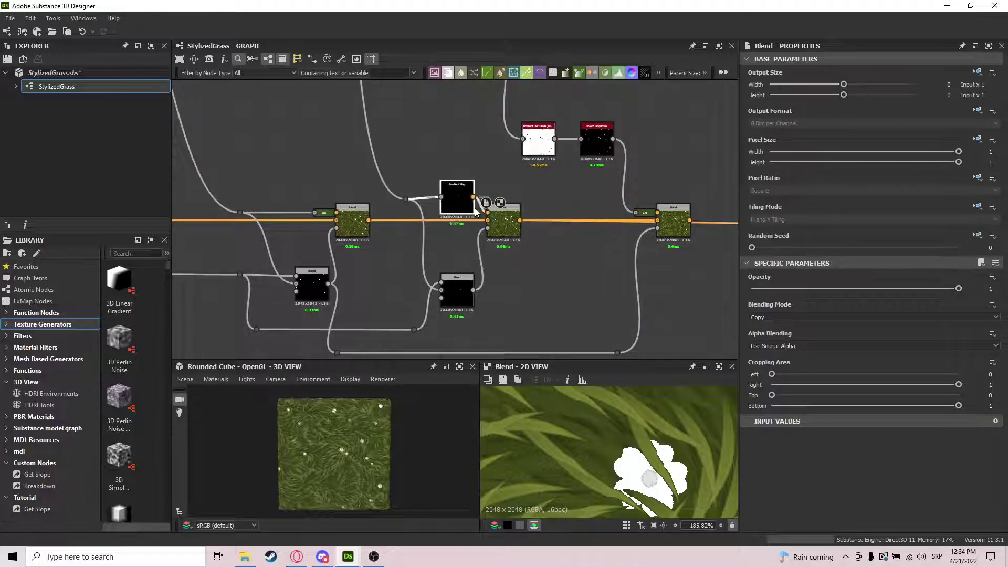
pyautogui.doubleClick(454, 198)
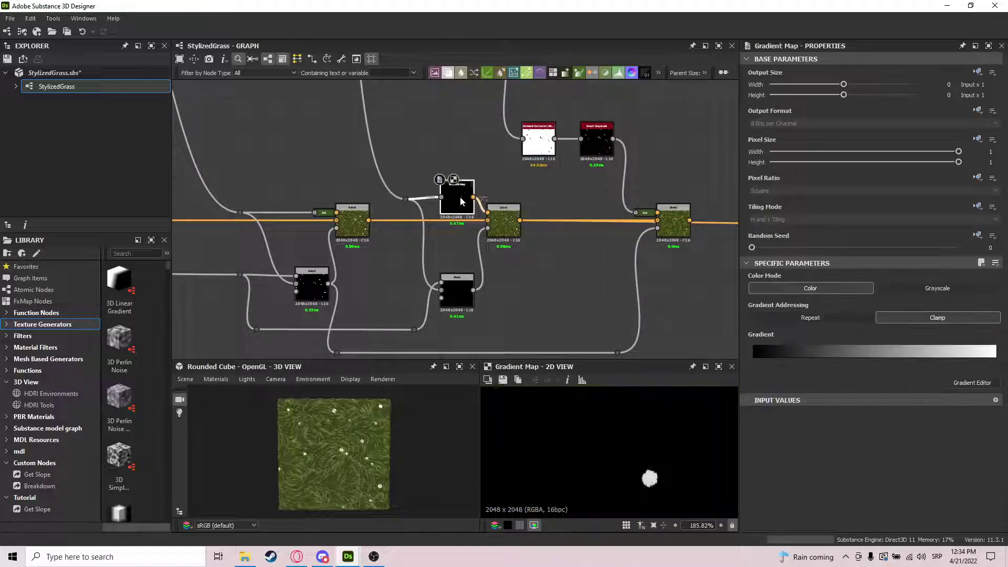
pyautogui.click(972, 382)
pyautogui.click(736, 123)
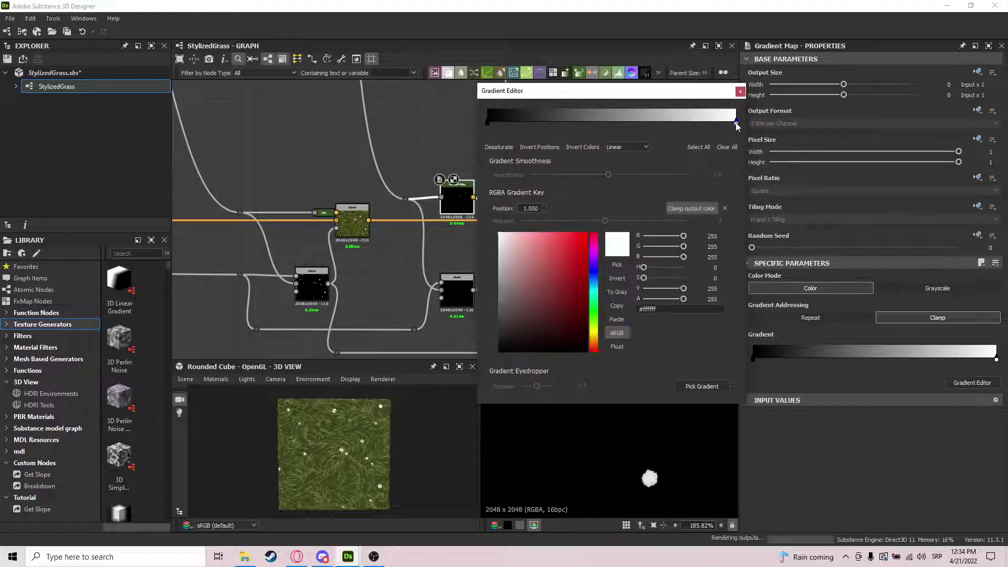
pyautogui.click(596, 332)
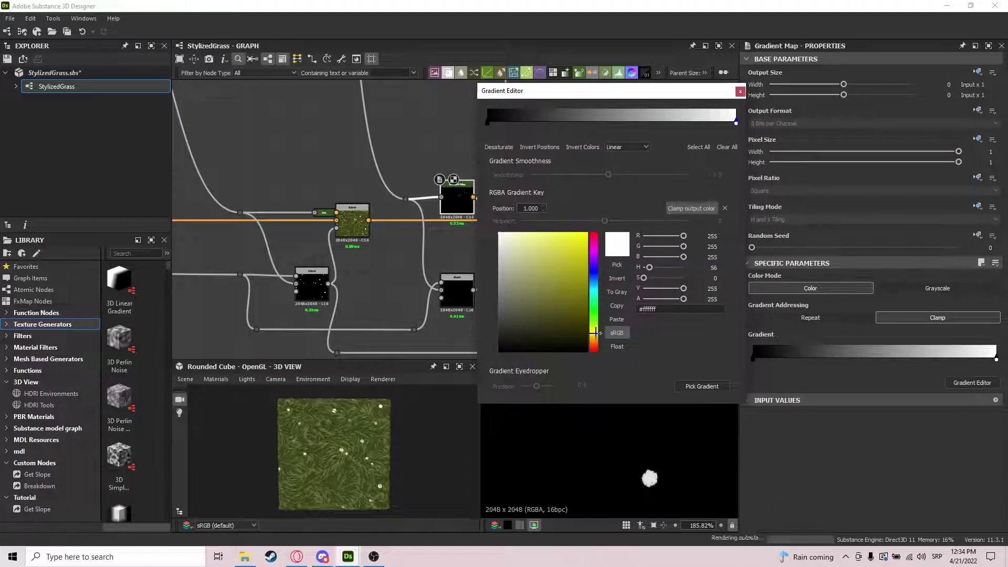
pyautogui.click(587, 240)
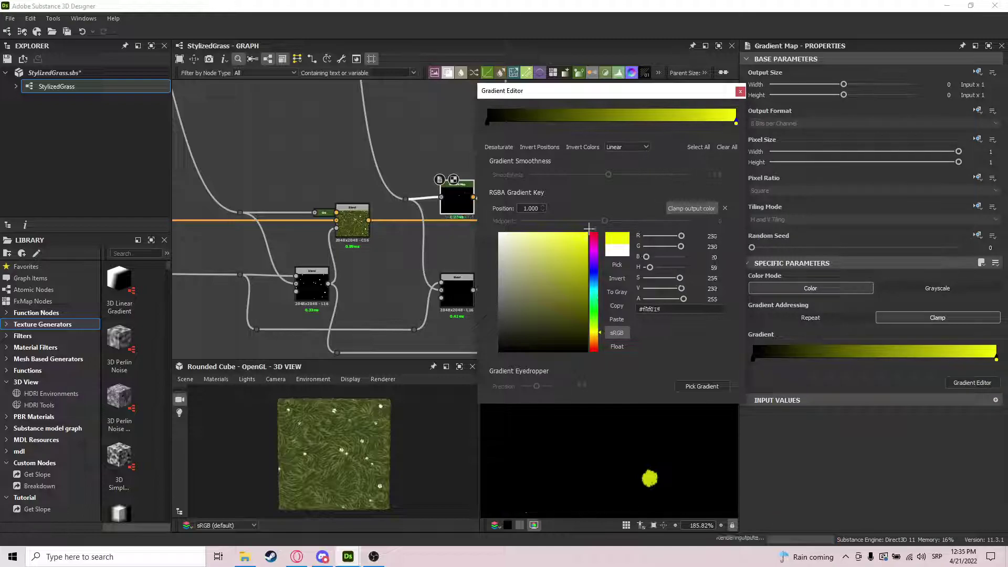
pyautogui.click(740, 92)
# - Dock the yellow Gradient Map back onto the second color Blend and inspect the clover's center up close
pyautogui.scroll(2, 477, 194)
pyautogui.scroll(2, 478, 195)
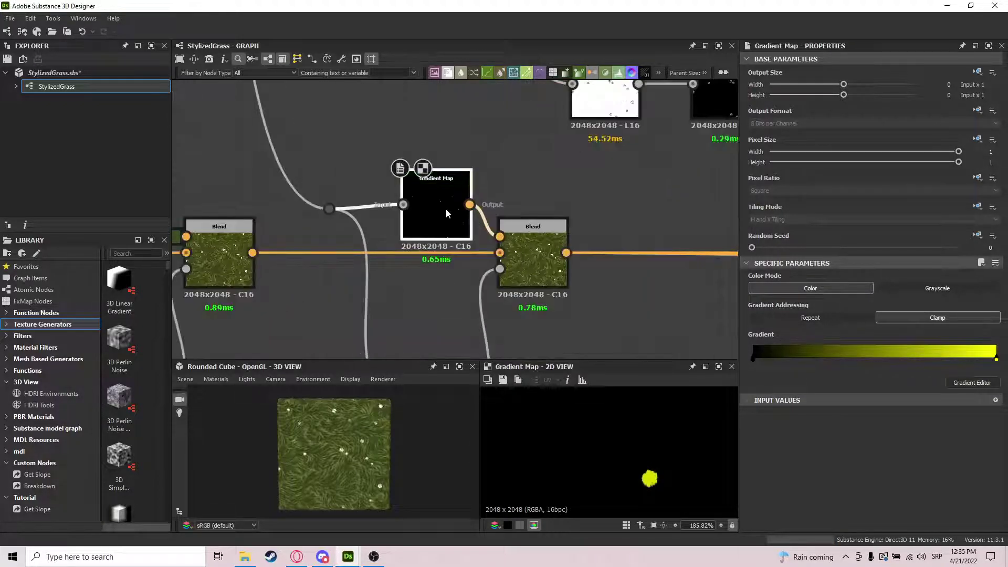
pyautogui.press('d')
pyautogui.doubleClick(535, 254)
pyautogui.scroll(4, 656, 483)
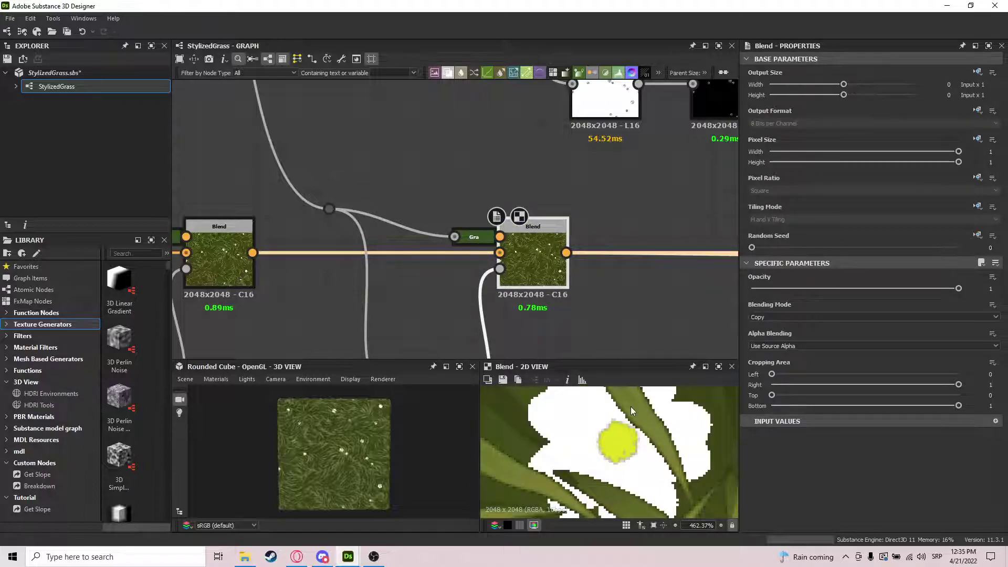
pyautogui.scroll(-1, 631, 408)
pyautogui.scroll(-3, 468, 247)
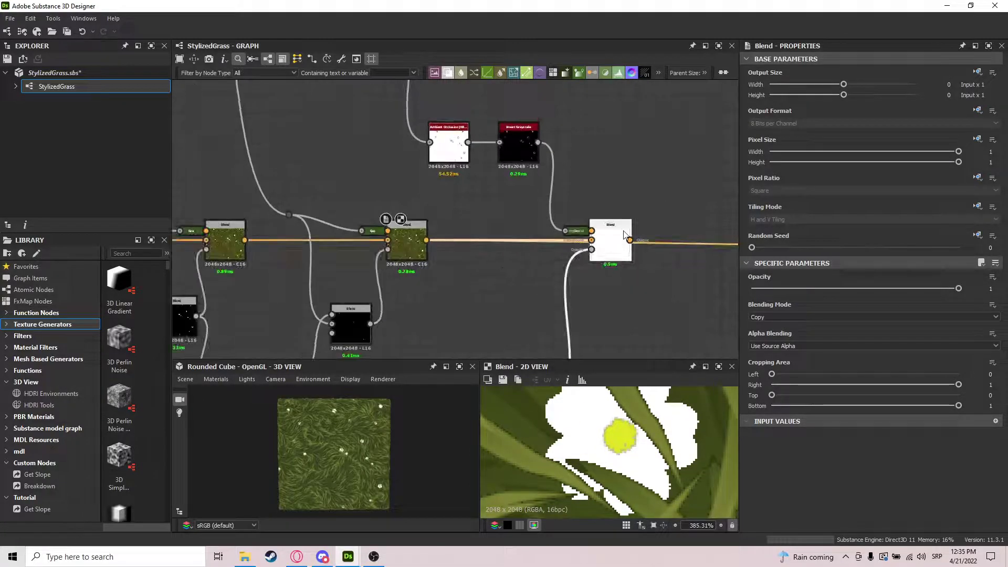
# - Set the third color Blend's opacity to 0.16
pyautogui.click(611, 242)
pyautogui.scroll(-4, 639, 443)
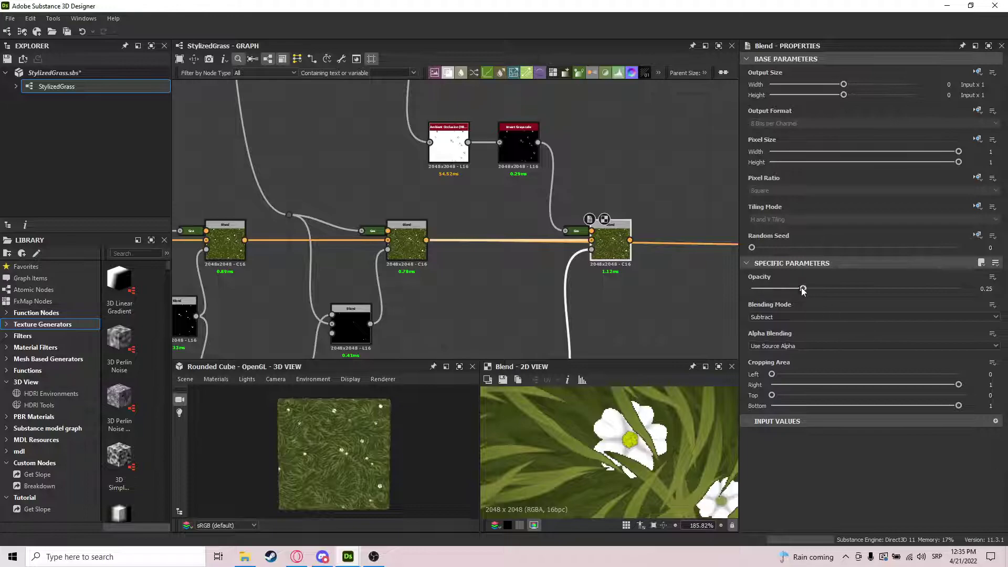
pyautogui.moveTo(802, 288); pyautogui.dragTo(785, 289)
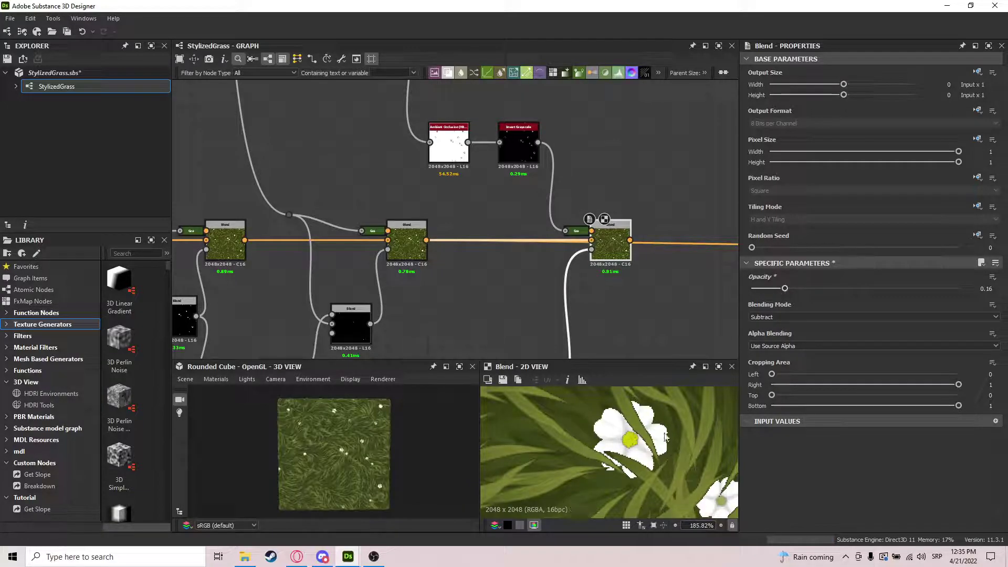
# - Connect the third color Blend to the albedo output and check the shaded clovers on the 3D preview
pyautogui.scroll(-8, 666, 431)
pyautogui.moveTo(646, 320); pyautogui.dragTo(463, 299, button='middle')
pyautogui.scroll(1, 499, 235)
pyautogui.moveTo(499, 235); pyautogui.dragTo(325, 207, button='middle')
pyautogui.scroll(-5, 325, 207)
pyautogui.moveTo(310, 212); pyautogui.dragTo(511, 213)
pyautogui.scroll(5, 344, 445)
pyautogui.scroll(-5, 383, 448)
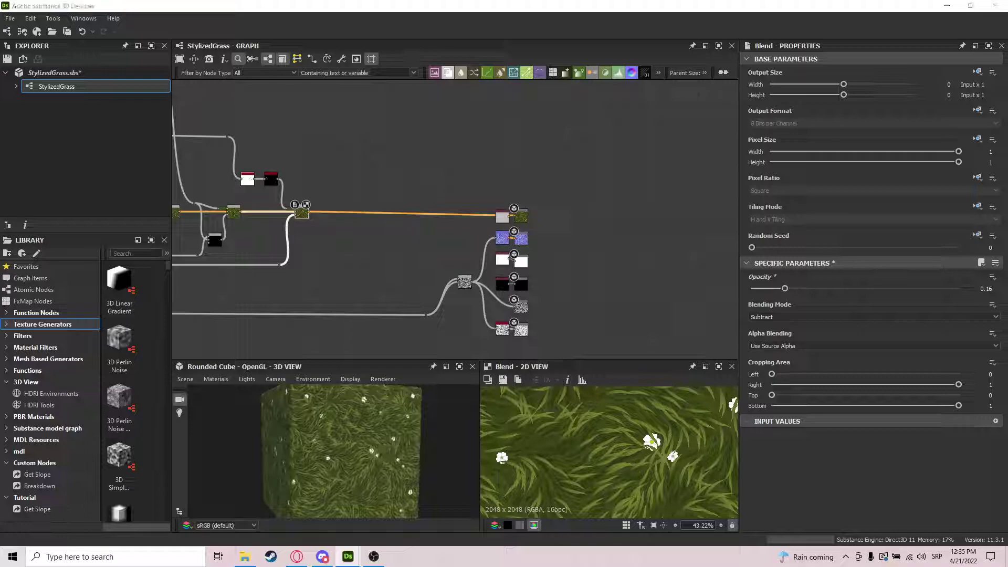
# - Frame the clover color Blend nodes and their mask nodes together, and title the frame "Adding Clover Colors"
pyautogui.scroll(-2, 336, 208)
pyautogui.moveTo(337, 208); pyautogui.dragTo(622, 225, button='middle')
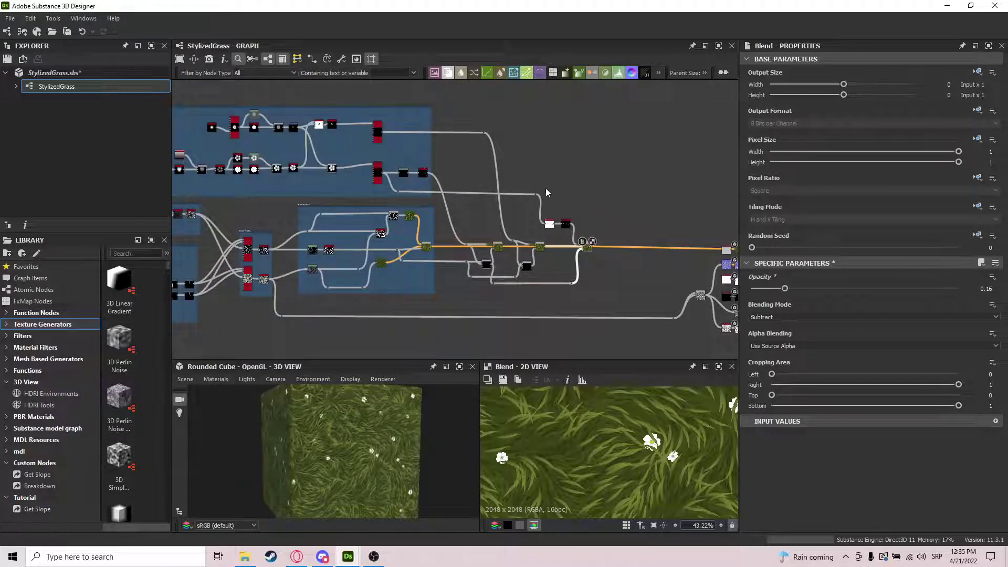
pyautogui.moveTo(648, 196); pyautogui.dragTo(466, 299)
pyautogui.press('space')
pyautogui.write('fr')
pyautogui.click(501, 237)
pyautogui.moveTo(788, 113); pyautogui.dragTo(696, 112)
pyautogui.write('Adding C')
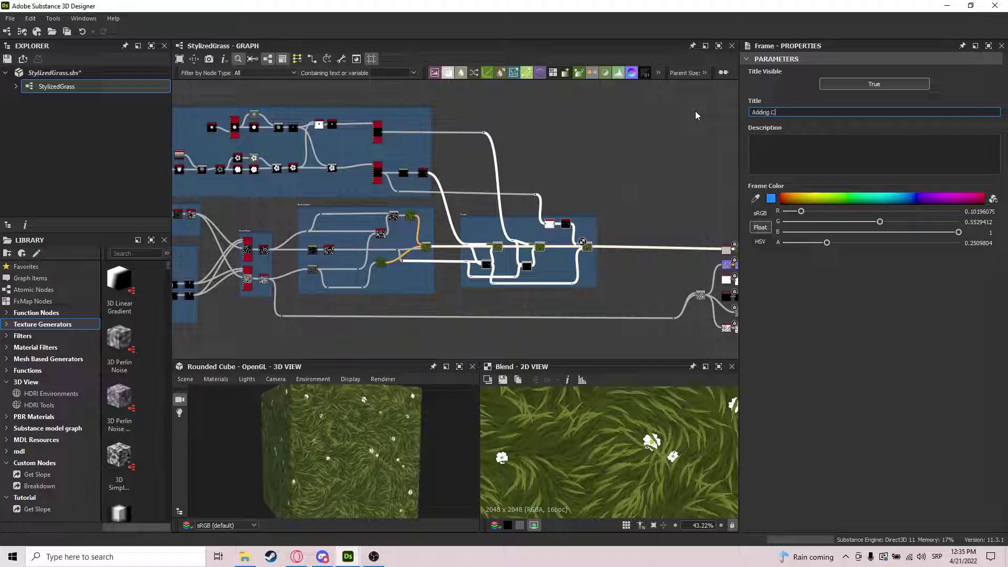
pyautogui.write('lover Colors')
pyautogui.press('Return')
# - Add a Blend node fed by the dot at the end of the long height link near the output nodes
pyautogui.moveTo(682, 233); pyautogui.dragTo(575, 183, button='middle')
pyautogui.moveTo(679, 175); pyautogui.dragTo(523, 323)
pyautogui.click(523, 323)
pyautogui.moveTo(363, 445); pyautogui.dragTo(322, 439)
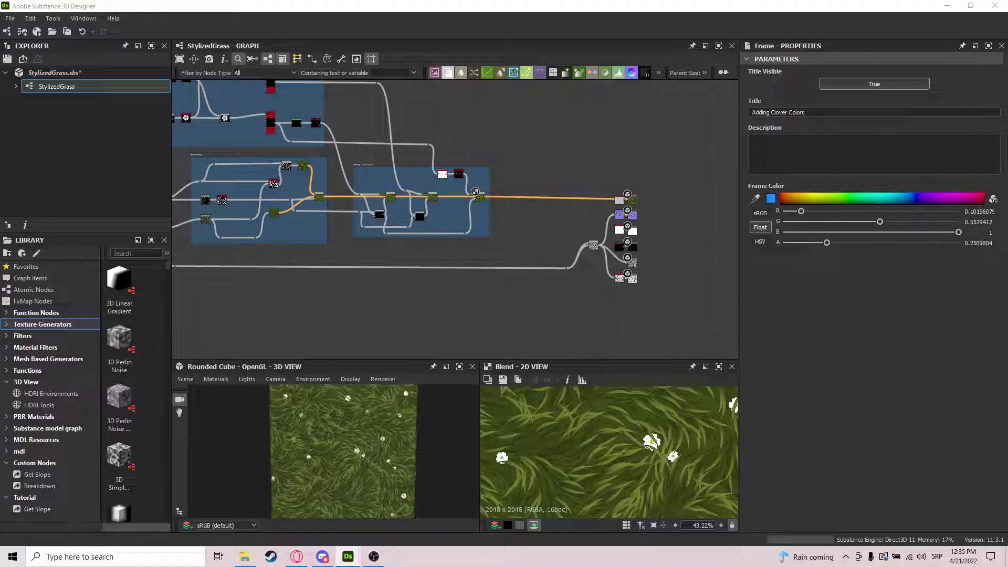
pyautogui.scroll(3, 545, 250)
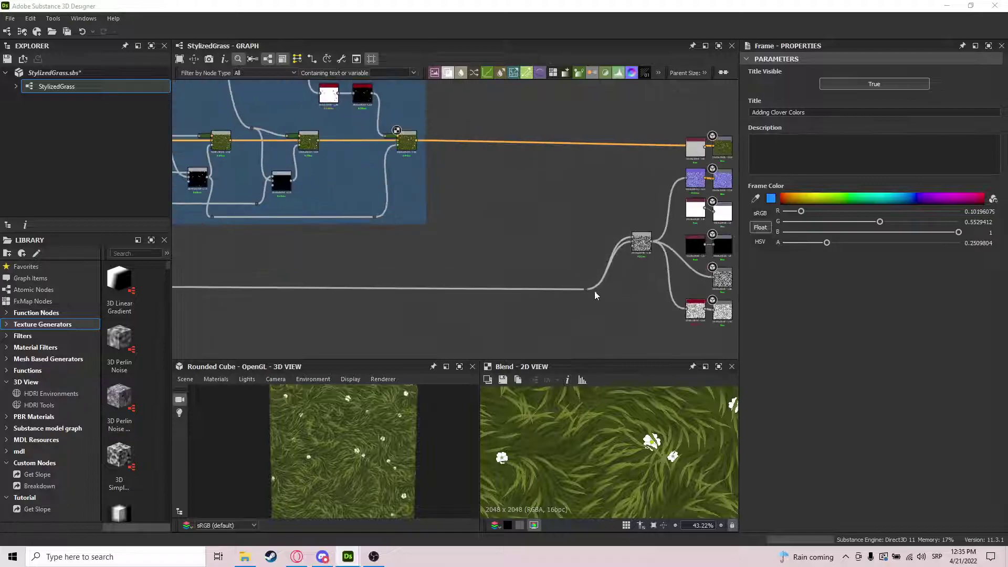
pyautogui.moveTo(587, 288); pyautogui.dragTo(603, 206)
pyautogui.write('bl')
pyautogui.press('Return')
# - Add a Fractal Sum Base noise node beside the new Blend
pyautogui.scroll(3, 584, 193)
pyautogui.press('space')
pyautogui.write('fra')
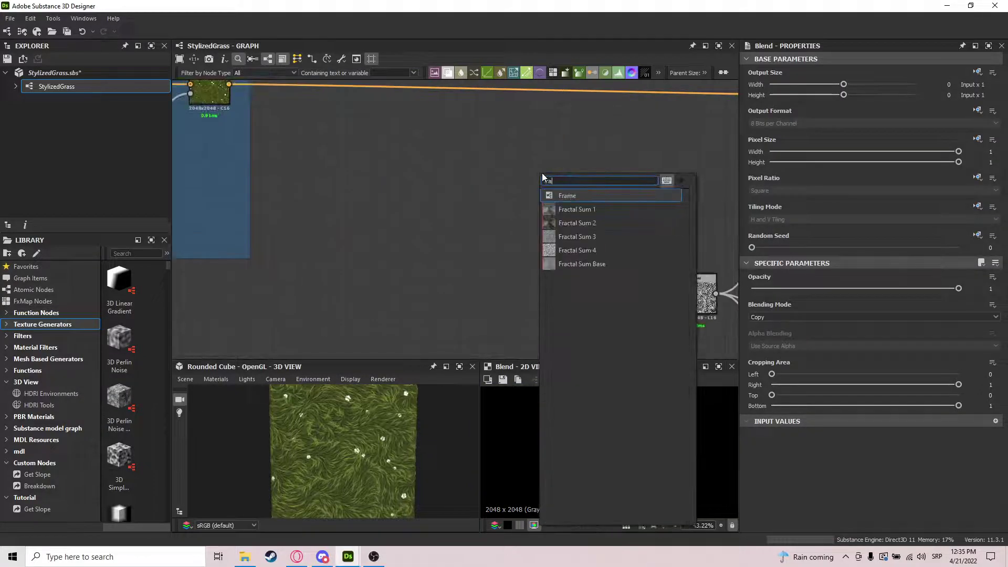
pyautogui.press('Down')
pyautogui.press('Down')
pyautogui.press('Down')
pyautogui.press('Down')
pyautogui.press('Down')
pyautogui.press('Return')
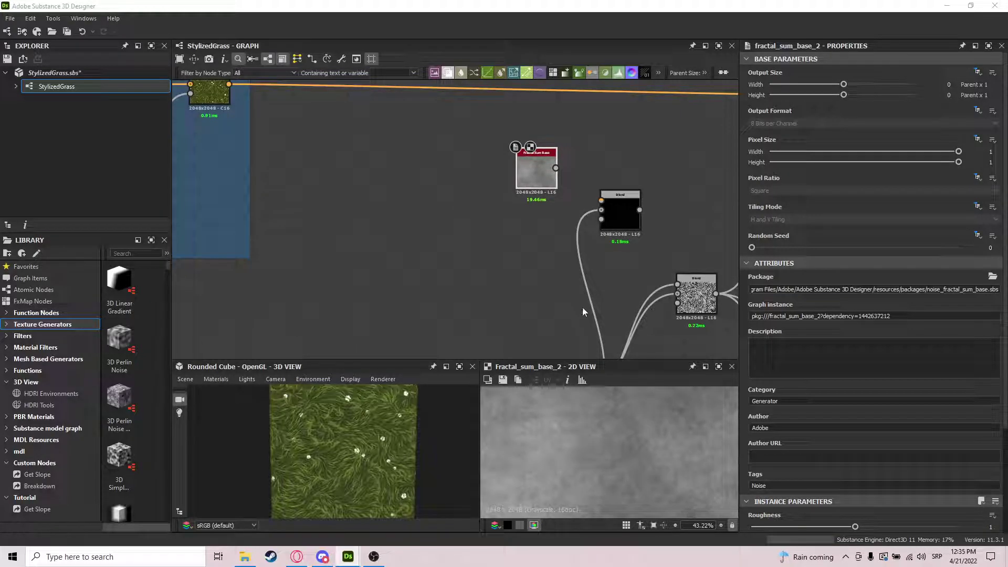
# - Set the Fractal Sum Base's random seed to 5 and connect it to the new Blend's foreground
pyautogui.scroll(-3, 876, 378)
pyautogui.moveTo(641, 232); pyautogui.dragTo(596, 286, button='middle')
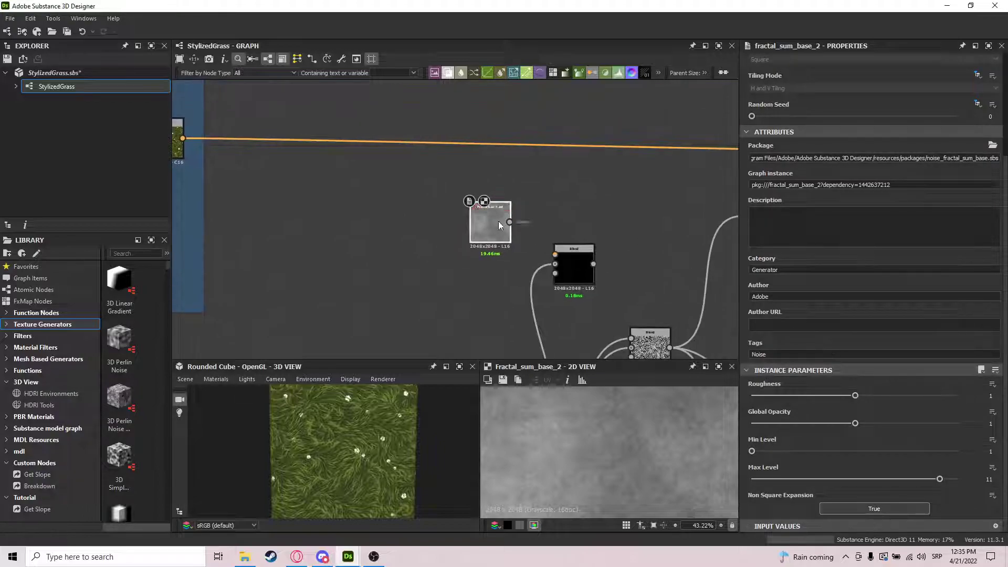
pyautogui.moveTo(504, 222); pyautogui.dragTo(433, 215)
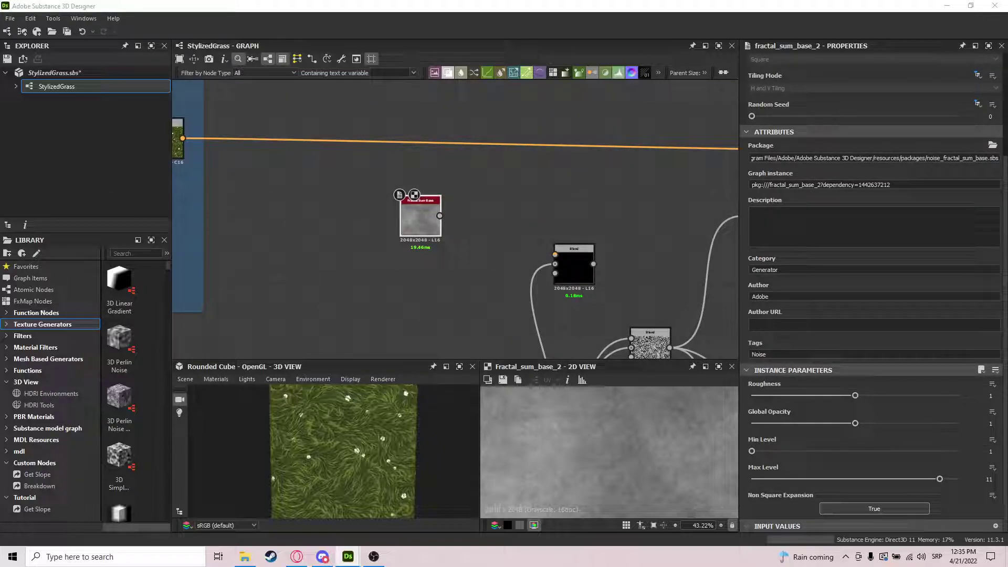
pyautogui.click(990, 116)
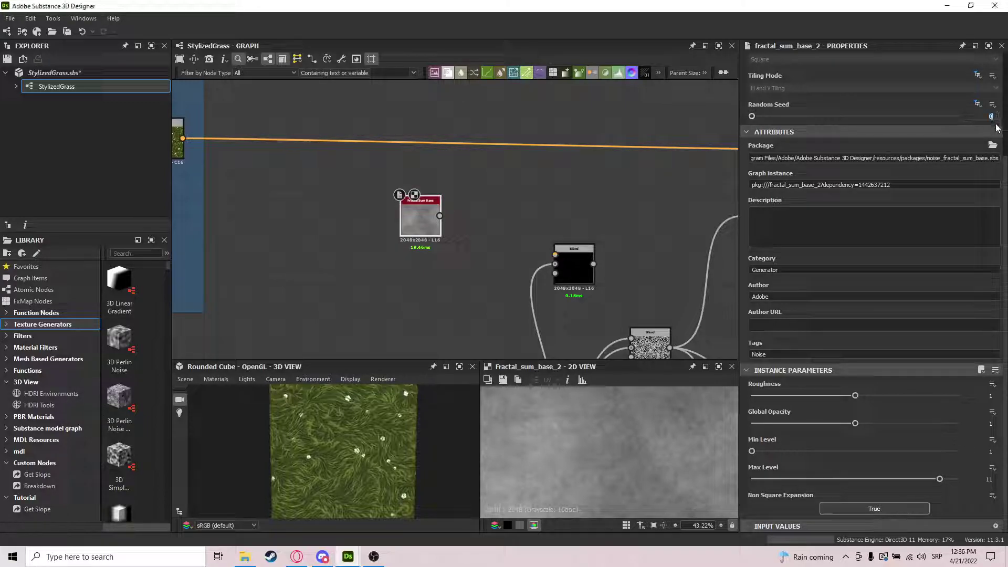
pyautogui.write('5')
pyautogui.moveTo(440, 216); pyautogui.dragTo(482, 226)
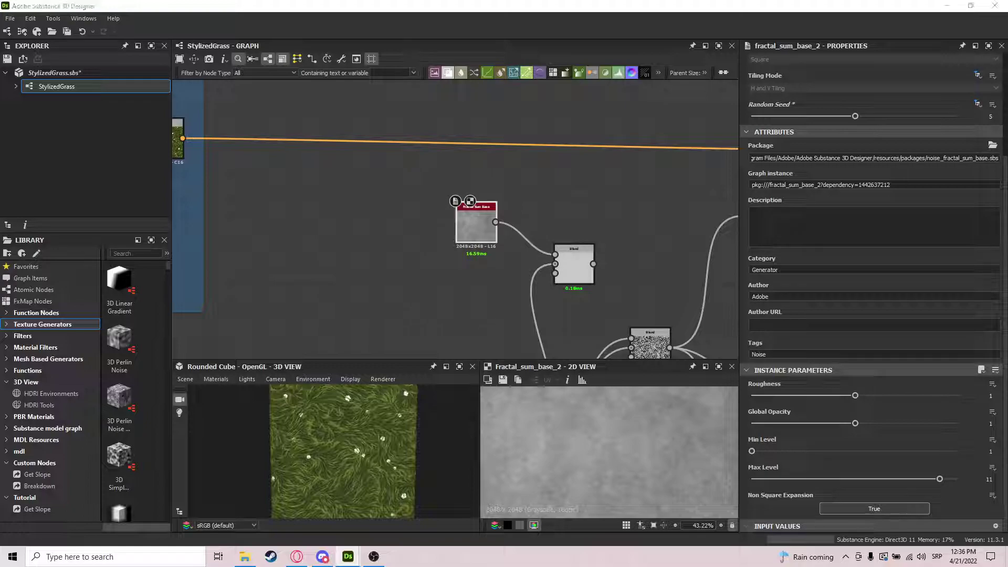
# - Try Multiply as the new Blend's blending mode and inspect the blades up close
pyautogui.click(574, 263)
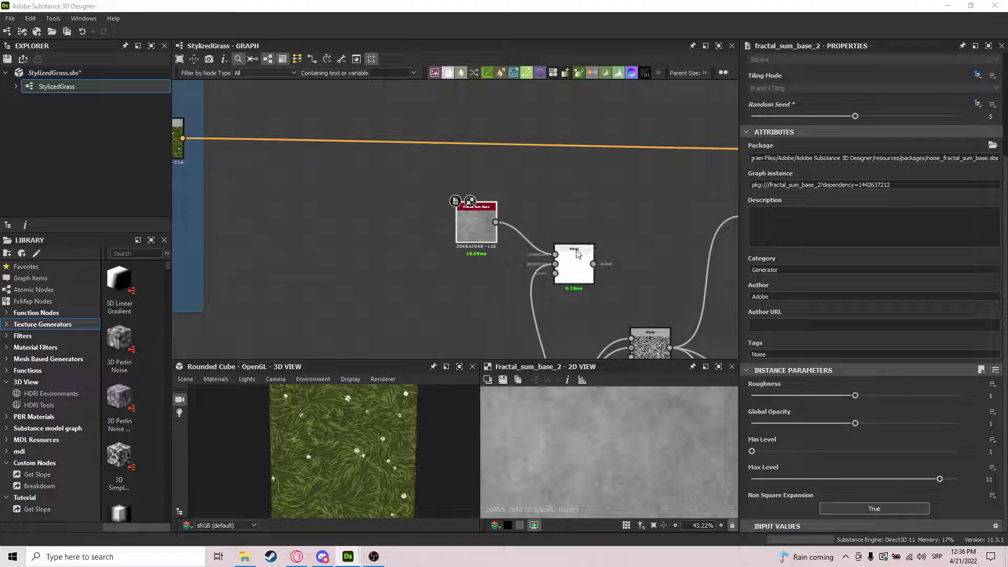
pyautogui.click(809, 317)
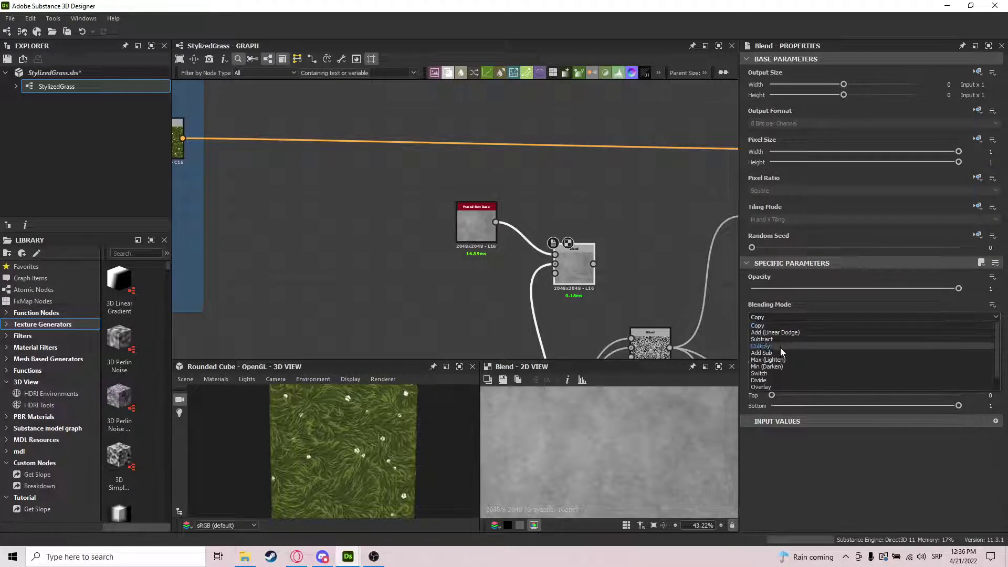
pyautogui.click(778, 348)
pyautogui.scroll(8, 649, 459)
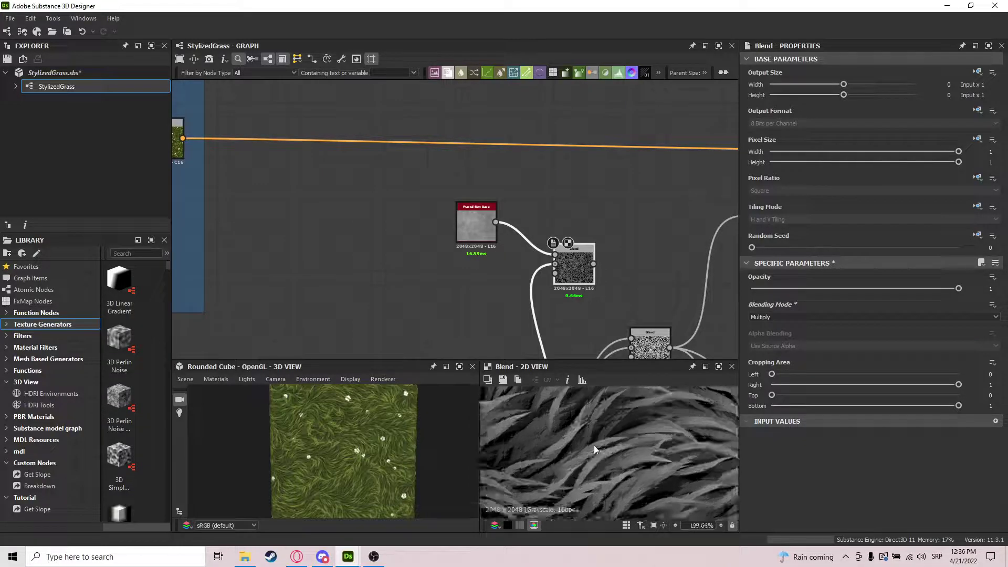
# - Try Add (Linear Dodge) blending on the new Blend with an opacity of 0.44
pyautogui.click(799, 317)
pyautogui.click(791, 333)
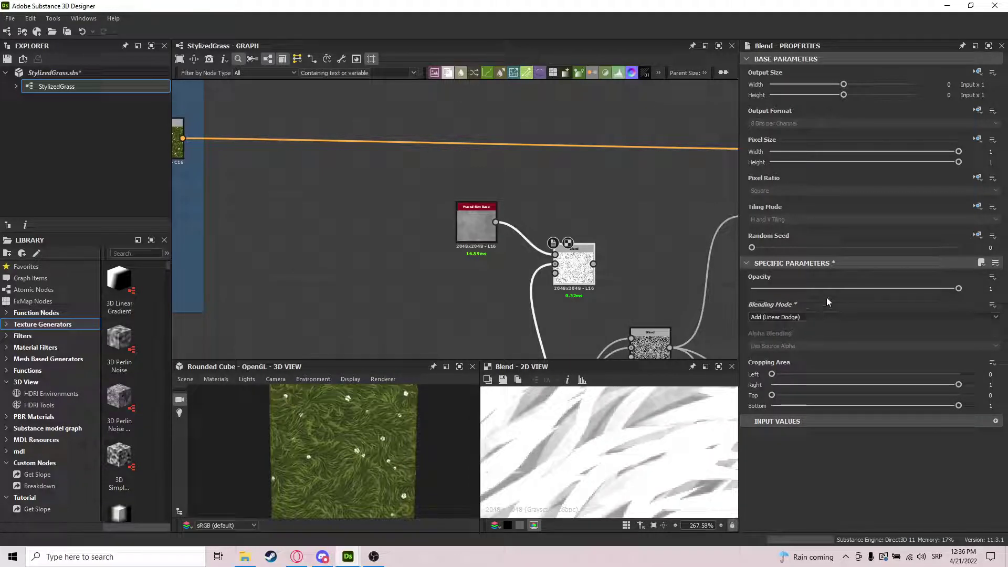
pyautogui.moveTo(808, 294); pyautogui.dragTo(767, 292)
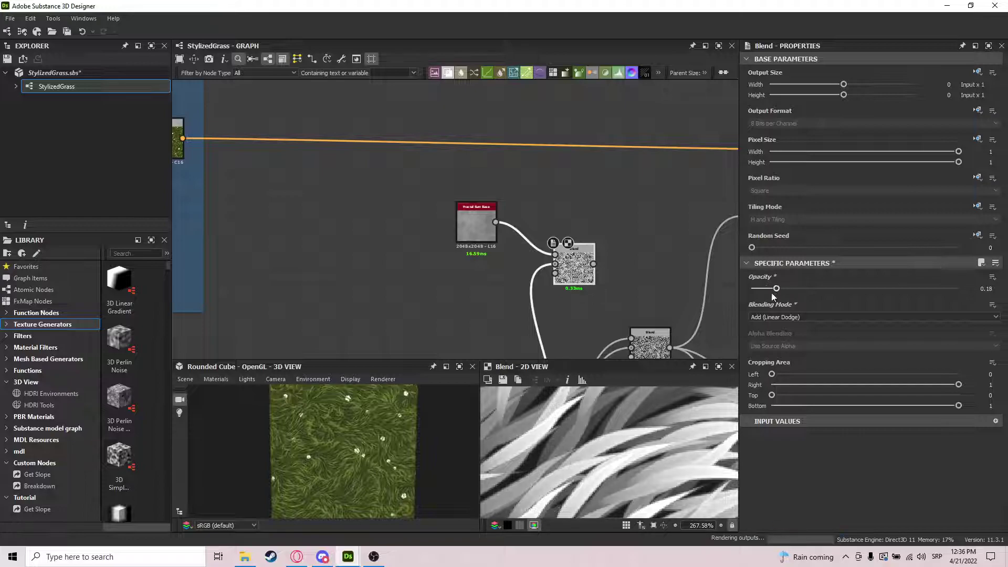
pyautogui.scroll(-4, 641, 461)
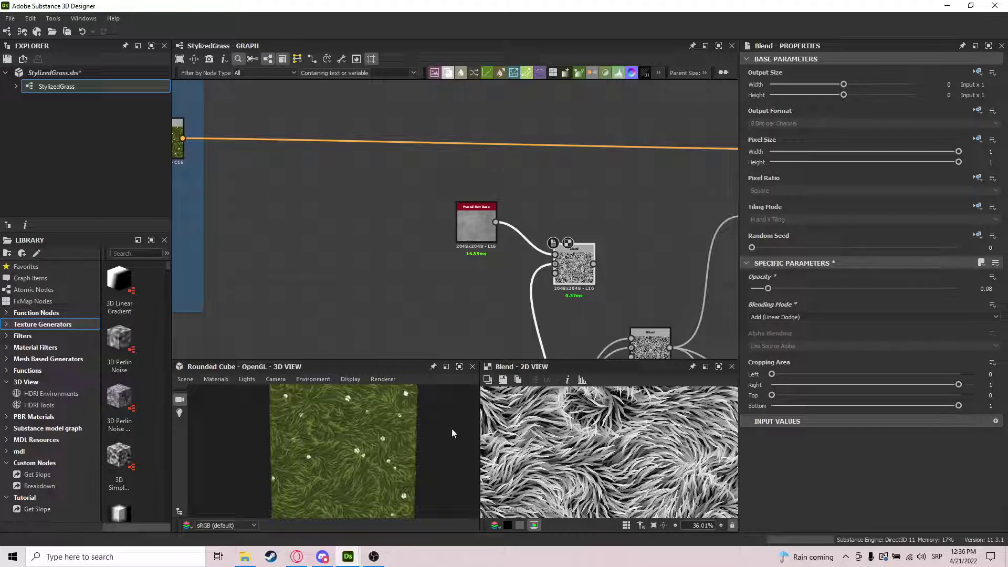
pyautogui.moveTo(784, 289); pyautogui.dragTo(839, 286)
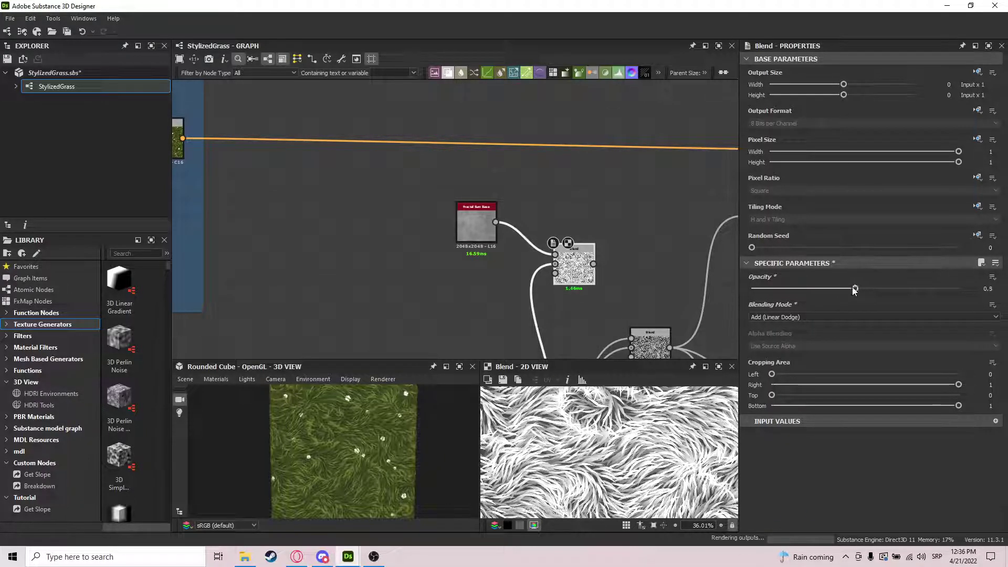
pyautogui.moveTo(842, 290); pyautogui.dragTo(843, 292)
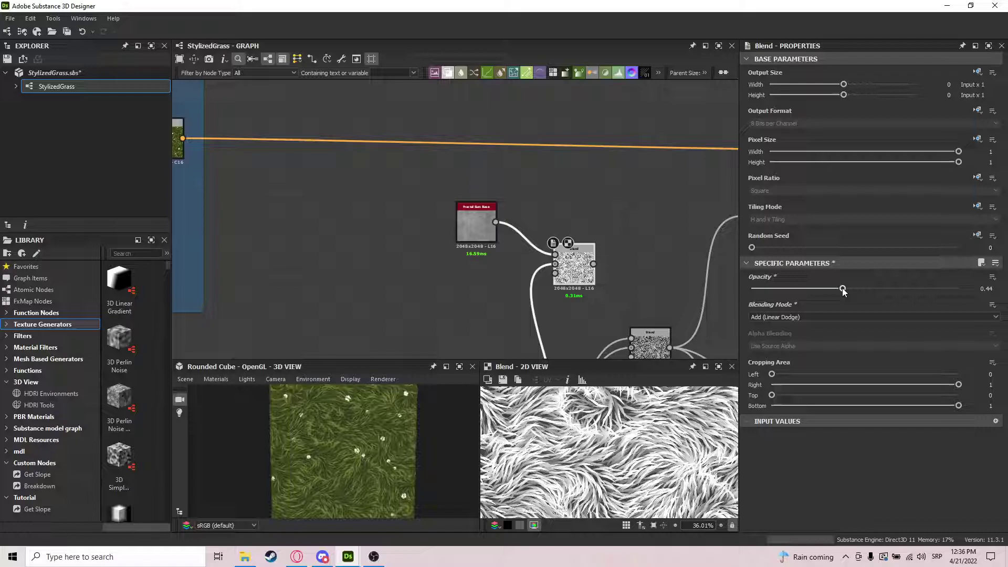
# - Try Add Sub on the new Blend, settling on Multiply with an opacity of 1
pyautogui.click(790, 318)
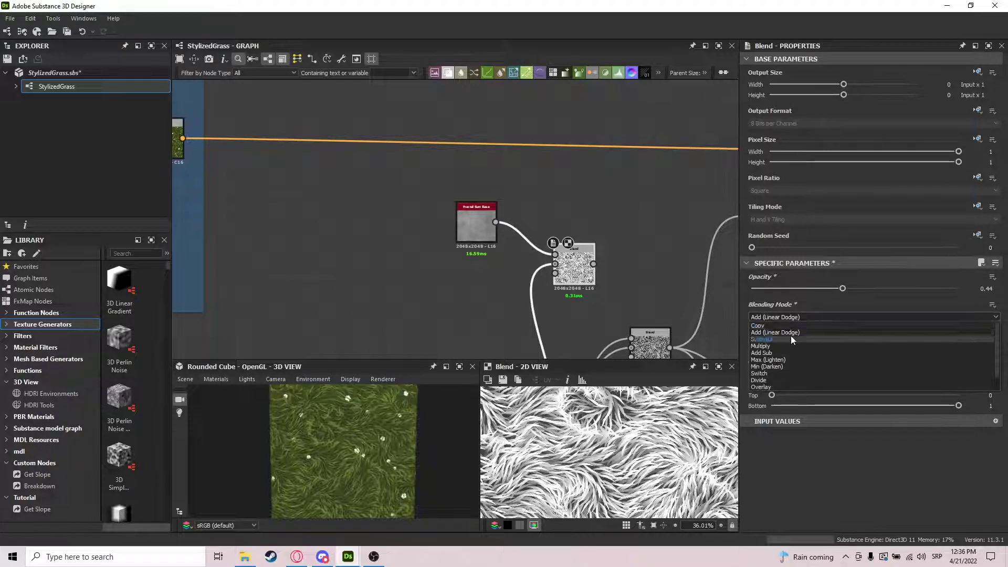
pyautogui.click(777, 350)
pyautogui.scroll(8, 623, 446)
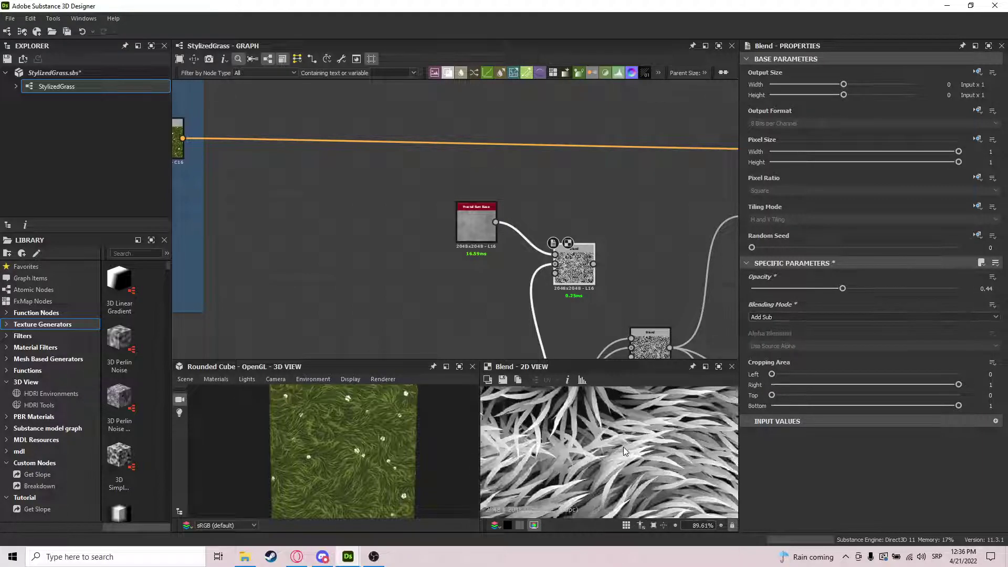
pyautogui.click(827, 317)
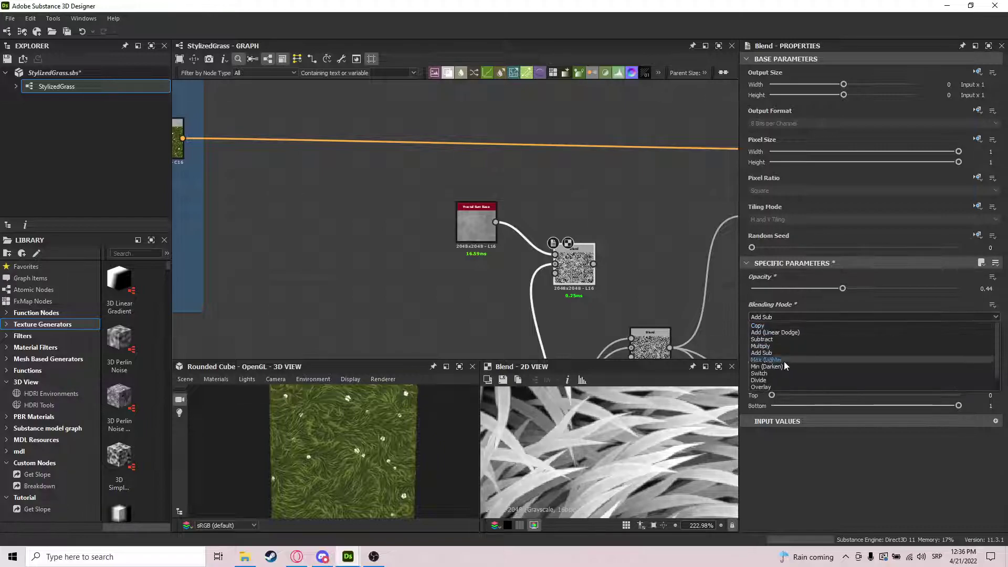
pyautogui.click(770, 345)
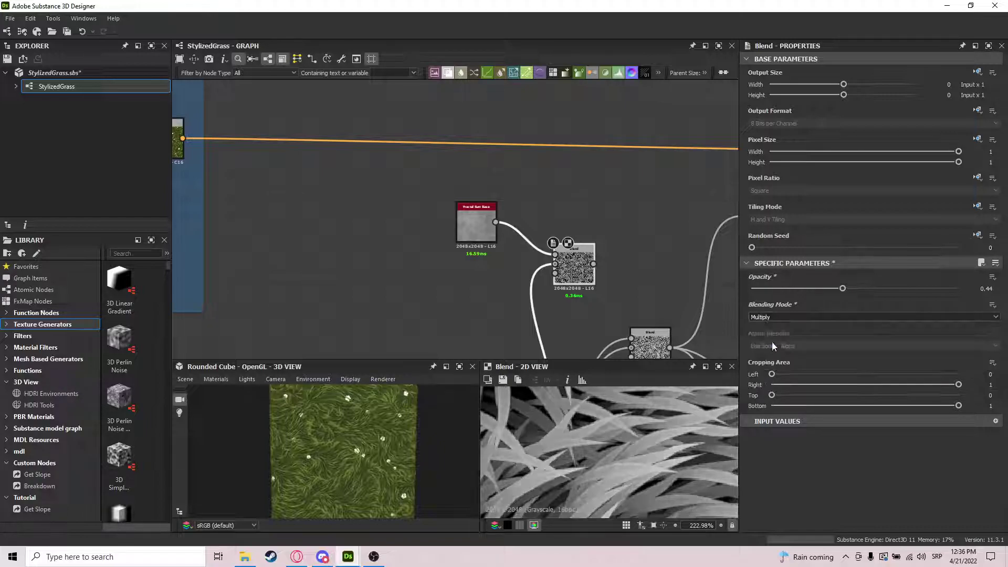
pyautogui.moveTo(866, 286); pyautogui.dragTo(932, 289)
pyautogui.scroll(-6, 467, 256)
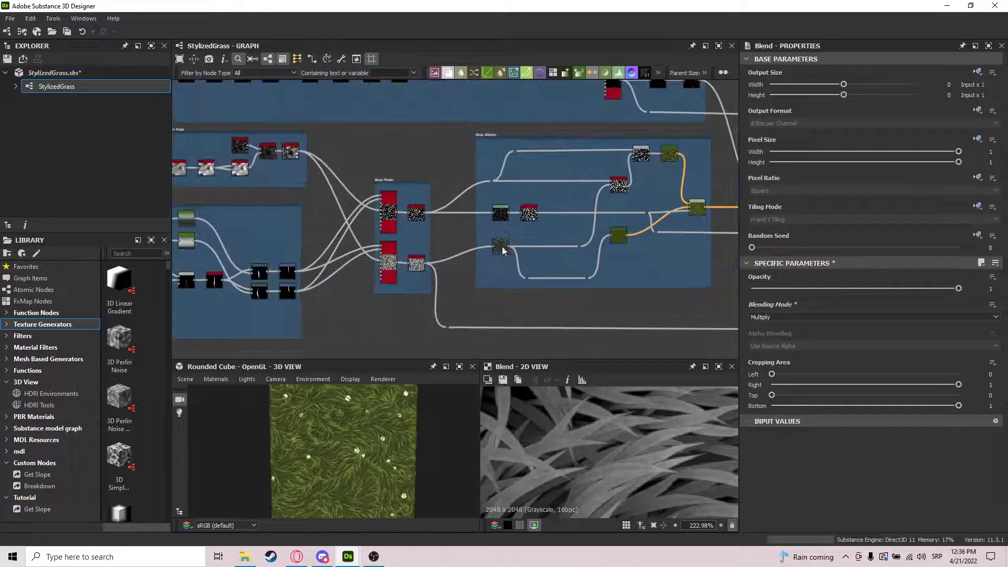
# - Rewire the long output link's dot below the base albedo frame to the lowest dot inside that frame
pyautogui.moveTo(608, 252); pyautogui.dragTo(356, 221, button='middle')
pyautogui.scroll(-3, 356, 221)
pyautogui.scroll(5, 483, 242)
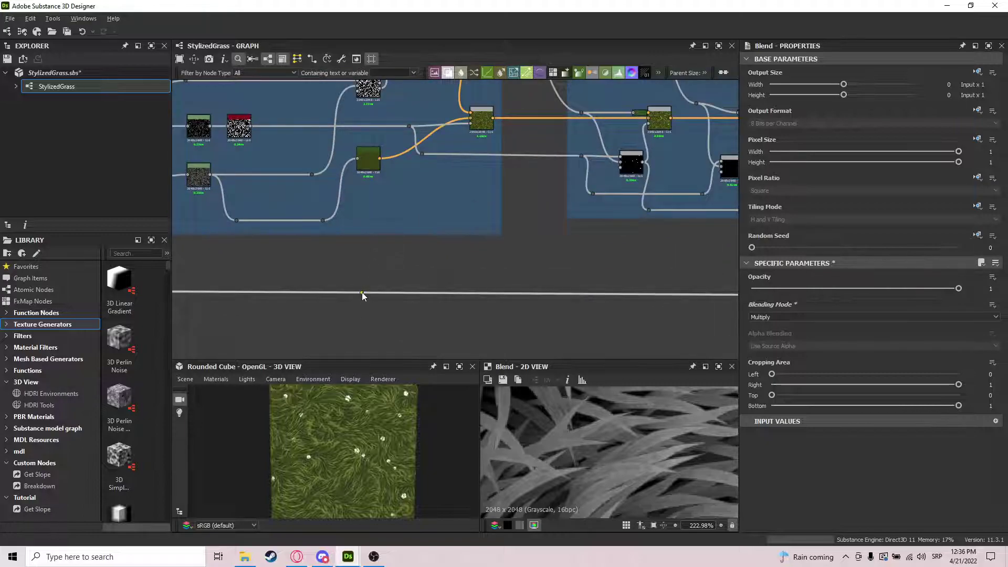
pyautogui.moveTo(326, 222); pyautogui.dragTo(359, 292)
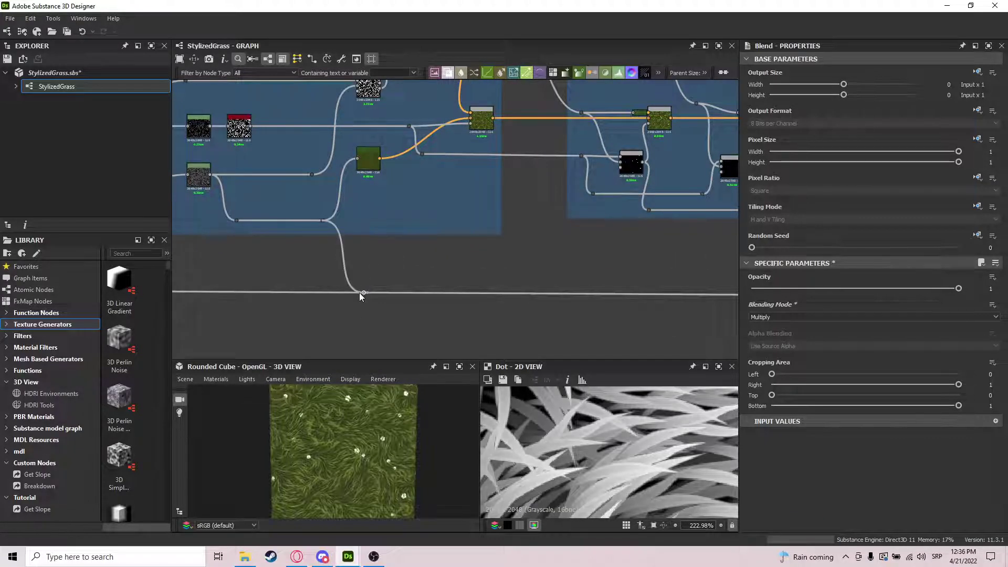
pyautogui.scroll(5, 361, 434)
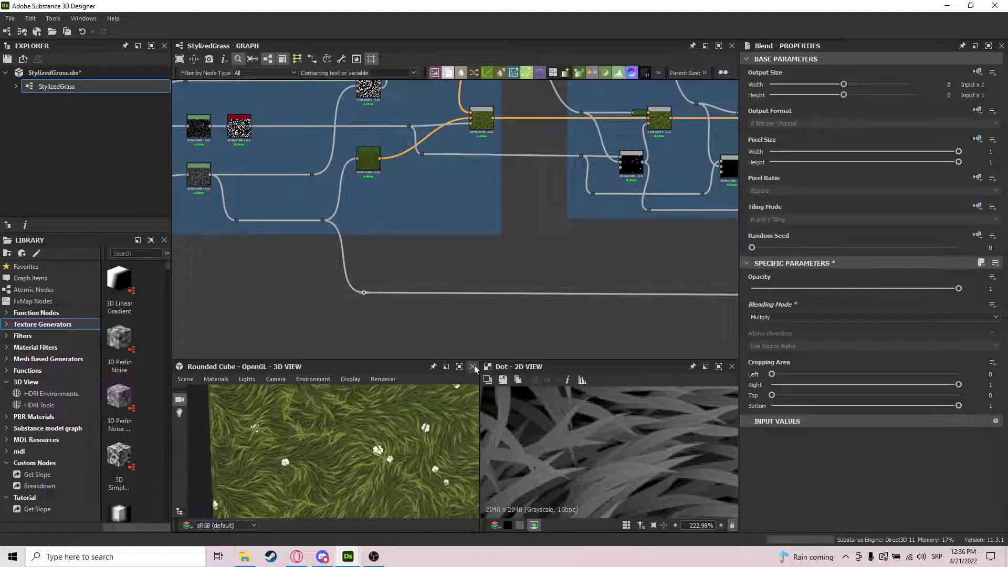
# - Change the noise Blend's blending mode to Add (Linear Dodge) and its opacity to 0.37
pyautogui.moveTo(604, 282); pyautogui.dragTo(282, 274, button='middle')
pyautogui.moveTo(631, 260); pyautogui.dragTo(268, 263, button='middle')
pyautogui.scroll(4, 439, 233)
pyautogui.doubleClick(444, 143)
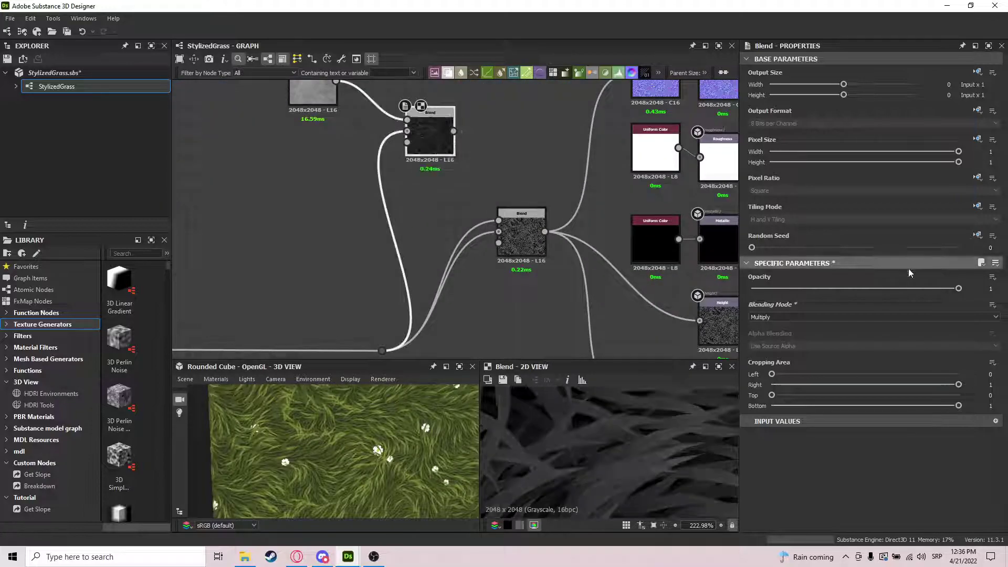
pyautogui.click(817, 316)
pyautogui.click(790, 333)
pyautogui.moveTo(823, 288); pyautogui.dragTo(828, 289)
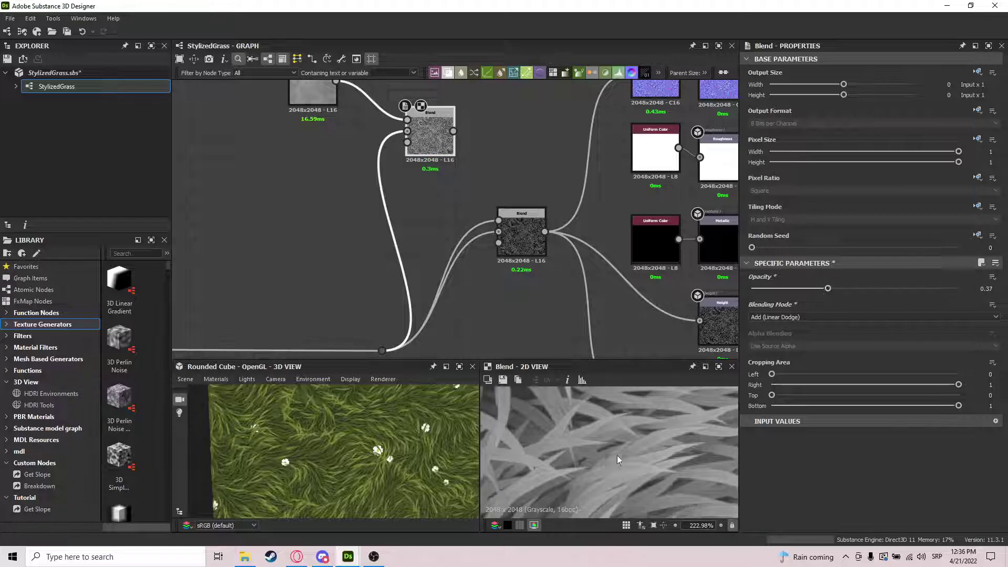
# - Connect the noise Blend to the Roughness output in place of the white Uniform Color
pyautogui.scroll(-5, 616, 458)
pyautogui.moveTo(488, 144); pyautogui.dragTo(452, 213, button='middle')
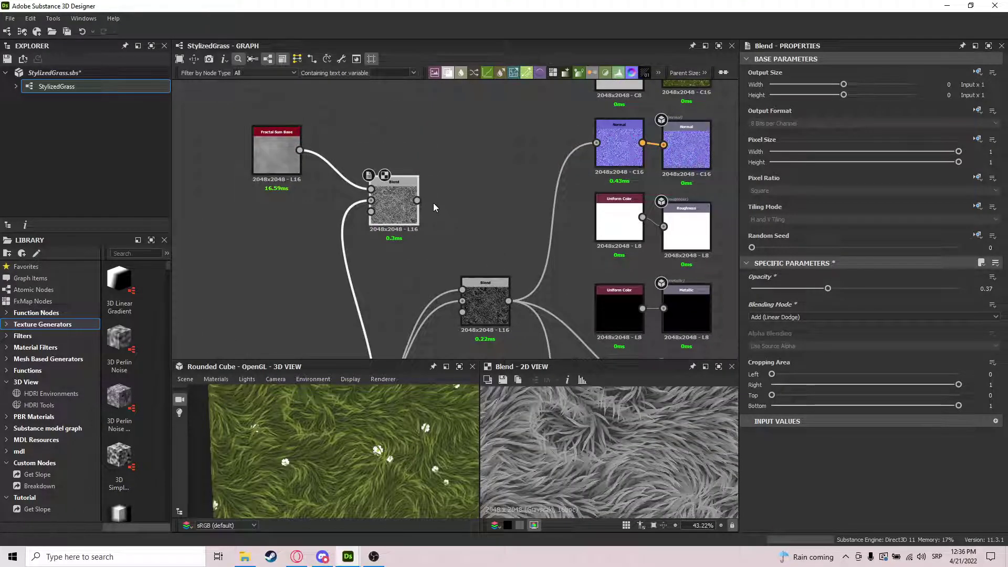
pyautogui.moveTo(417, 200); pyautogui.dragTo(664, 226)
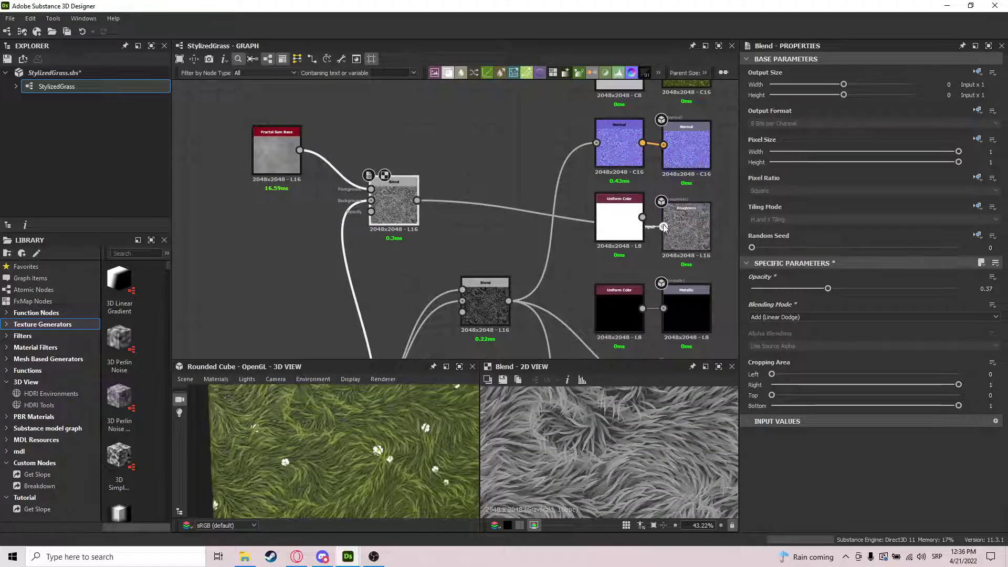
# - Set the roughness Blend's opacity to 0.77 and check the grass on the 3D preview
pyautogui.moveTo(390, 198); pyautogui.dragTo(423, 214)
pyautogui.moveTo(828, 289); pyautogui.dragTo(911, 289)
pyautogui.moveTo(409, 435); pyautogui.dragTo(370, 447)
# - Examine the Height output and the Blend node that feeds it in the 2D preview
pyautogui.scroll(-3, 370, 447)
pyautogui.moveTo(658, 268); pyautogui.dragTo(654, 200, button='middle')
pyautogui.scroll(-2, 658, 266)
pyautogui.doubleClick(681, 268)
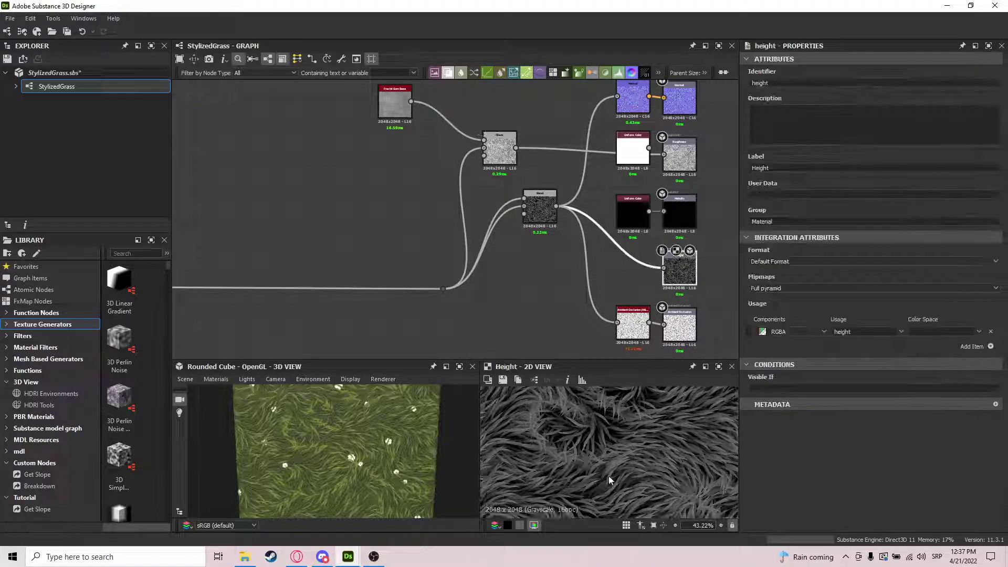
pyautogui.click(534, 198)
pyautogui.doubleClick(534, 204)
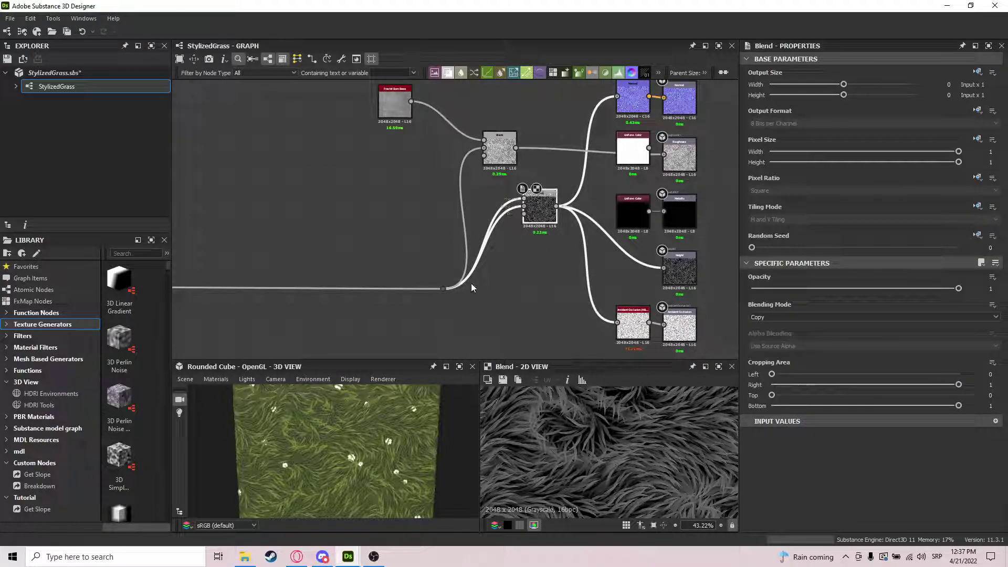
# - Trace the rewired output link back to the base albedo frame and reopen the roughness Blend's properties
pyautogui.moveTo(449, 288); pyautogui.dragTo(626, 295, button='middle')
pyautogui.scroll(-4, 626, 295)
pyautogui.moveTo(332, 255); pyautogui.dragTo(585, 277, button='middle')
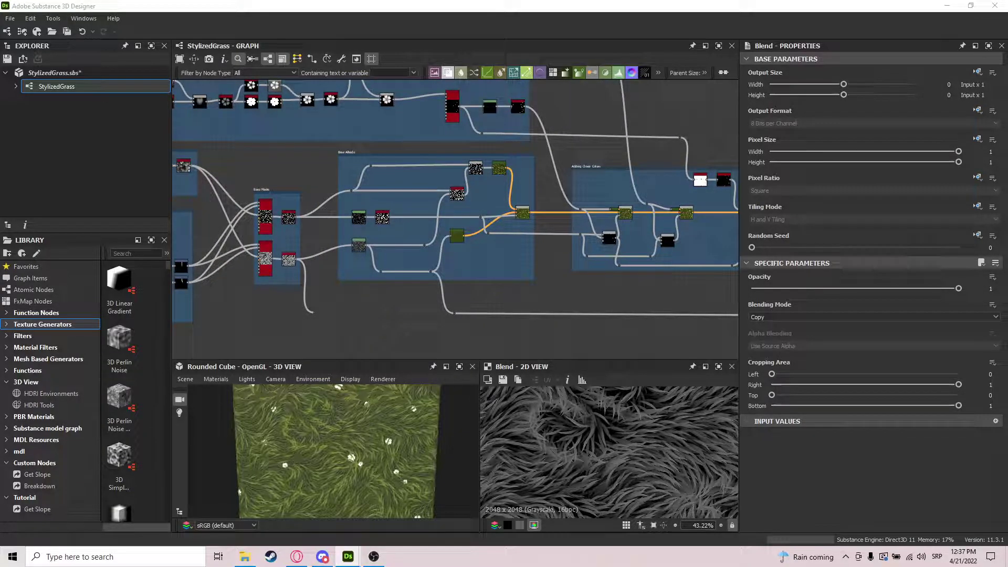
pyautogui.moveTo(491, 247); pyautogui.dragTo(118, 173, button='middle')
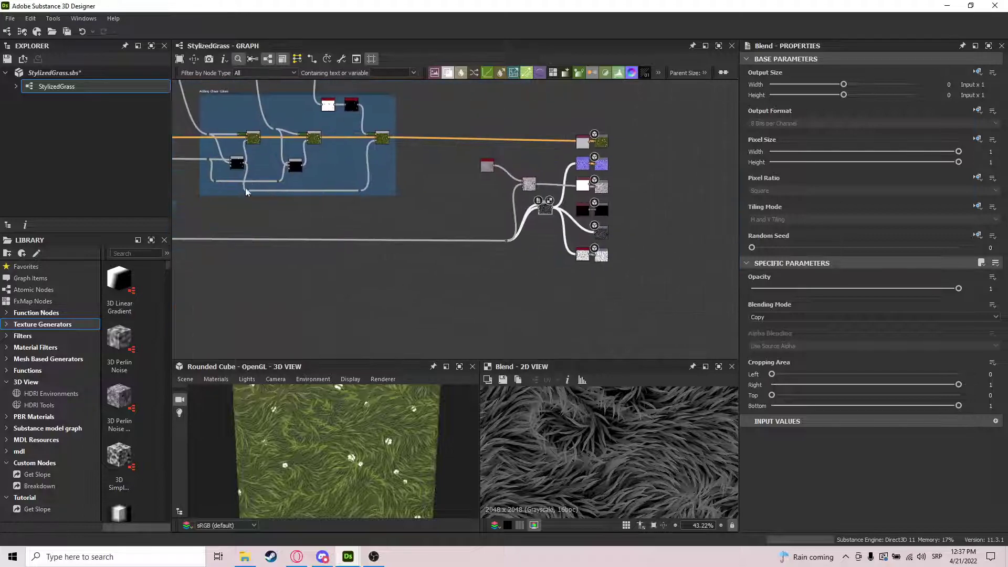
pyautogui.moveTo(540, 188); pyautogui.dragTo(490, 184, button='middle')
pyautogui.scroll(5, 490, 185)
pyautogui.moveTo(464, 178); pyautogui.dragTo(459, 177)
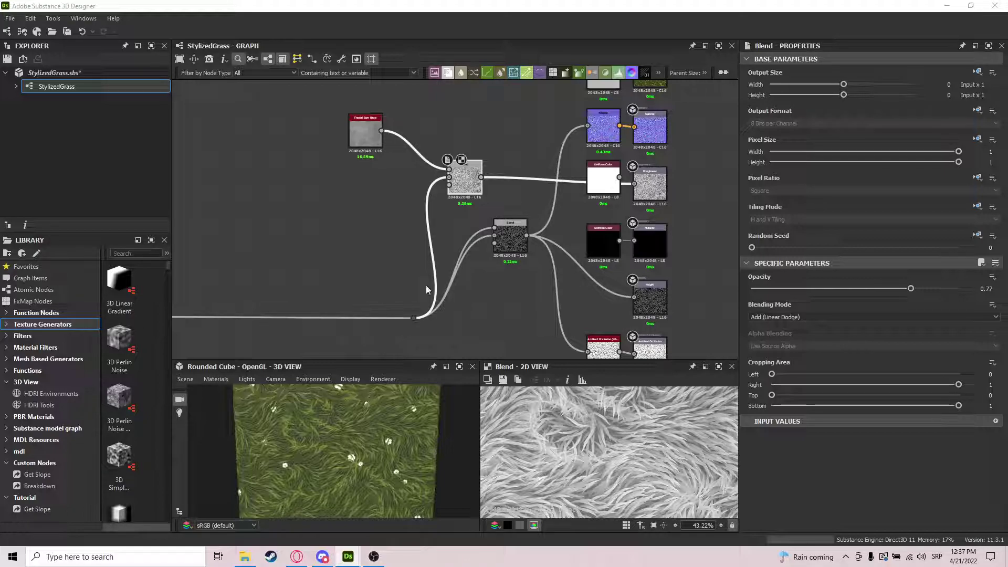
# - Examine the Blend that feeds the Height output and the Normal node's map in the 2D preview
pyautogui.click(510, 239)
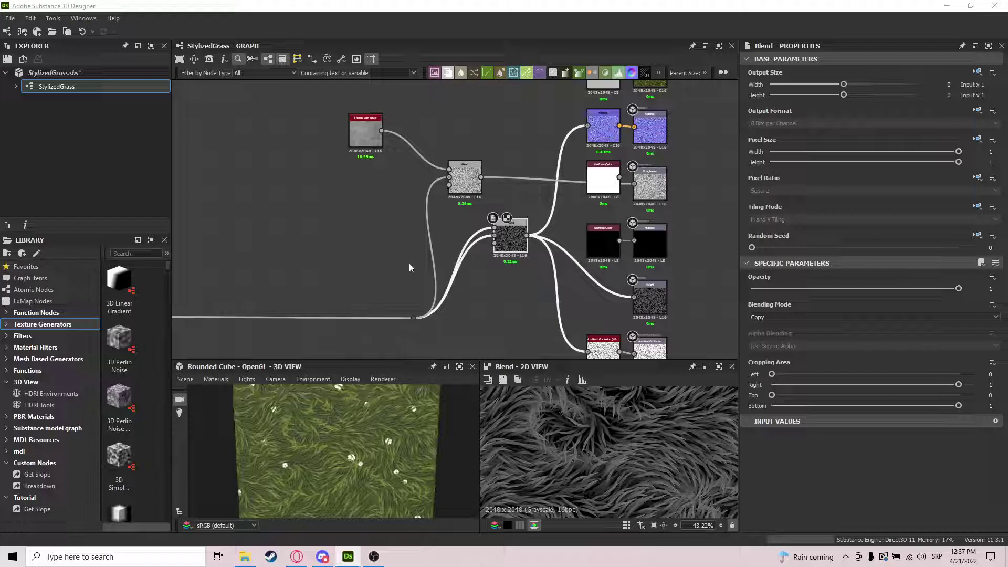
pyautogui.doubleClick(603, 126)
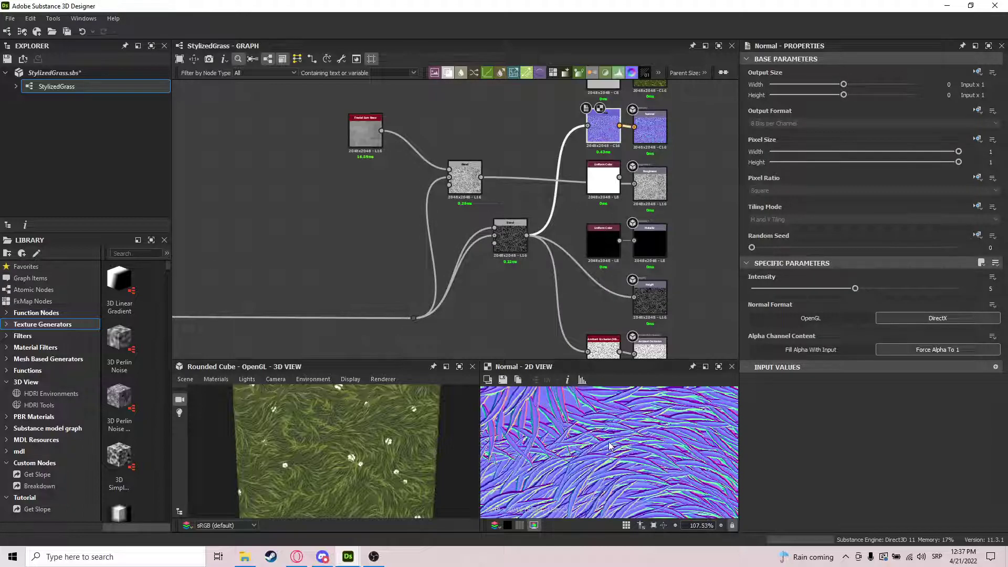
pyautogui.scroll(-5, 481, 254)
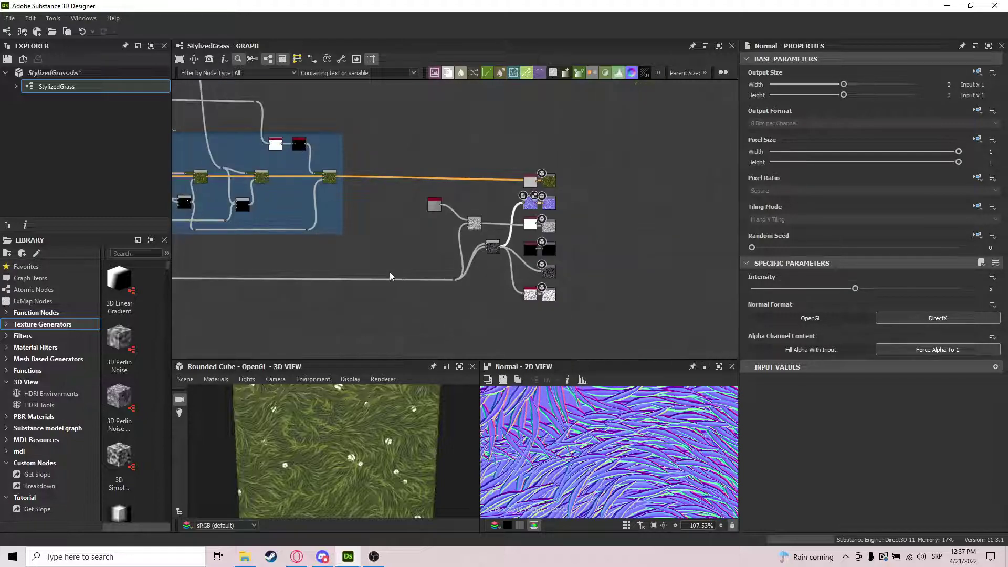
pyautogui.moveTo(387, 272); pyautogui.dragTo(502, 262, button='middle')
pyautogui.scroll(5, 615, 239)
pyautogui.moveTo(613, 243); pyautogui.dragTo(557, 238, button='middle')
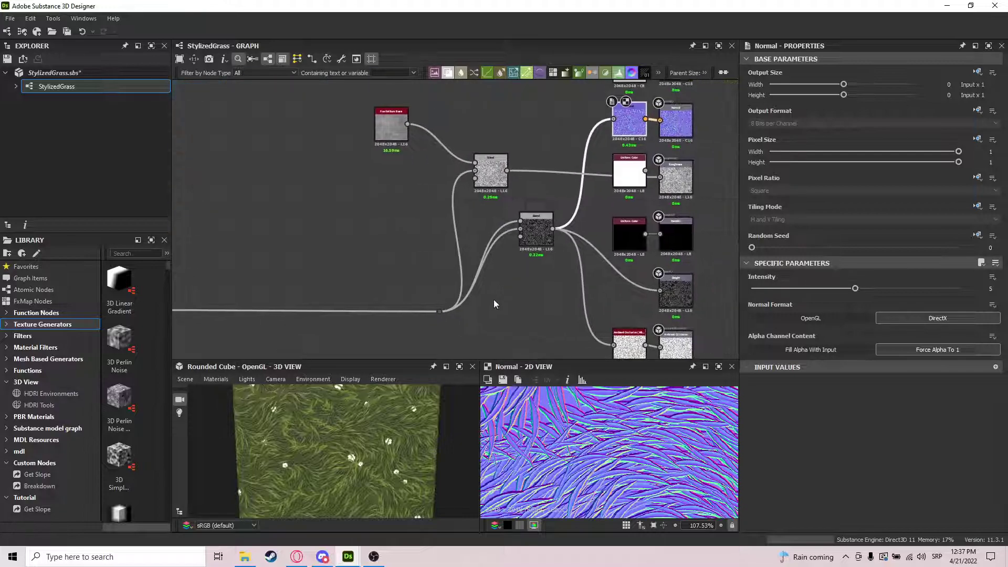
pyautogui.moveTo(439, 310); pyautogui.dragTo(509, 296)
pyautogui.write('le')
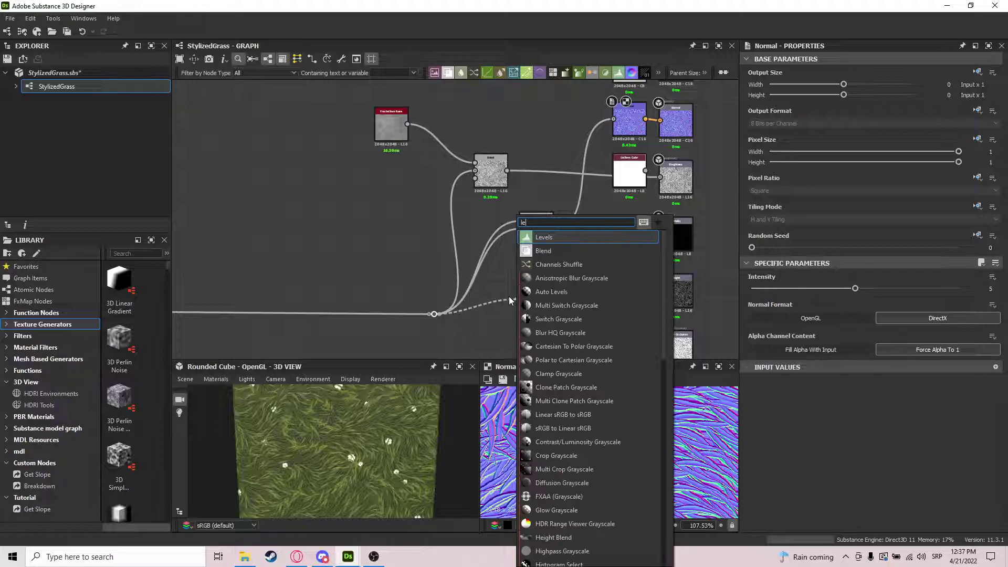
pyautogui.press('Return')
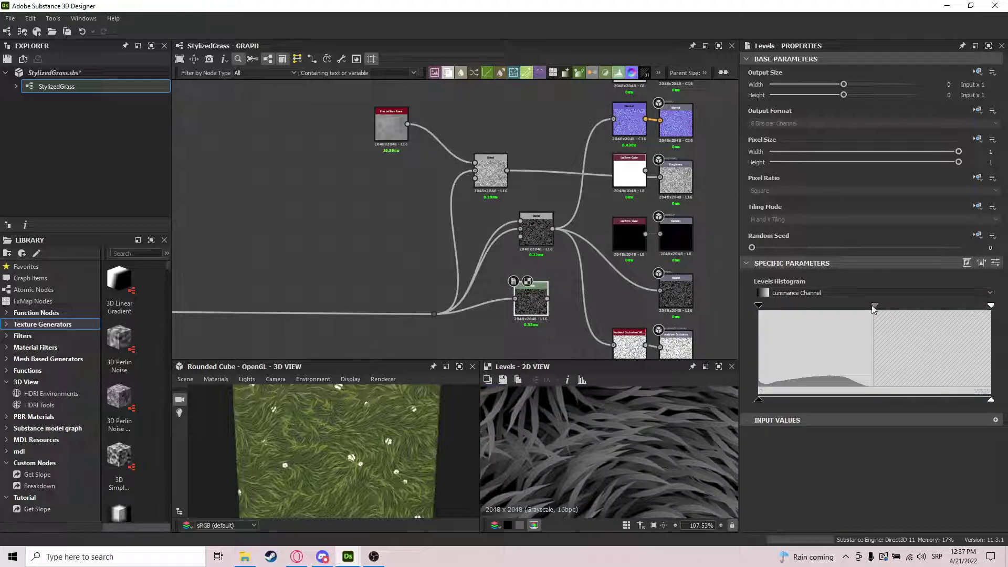
pyautogui.click(529, 307)
pyautogui.press('Delete')
# - Add an Auto Levels node after the grass link's junction dot and connect it to the Height output
pyautogui.moveTo(522, 304); pyautogui.dragTo(661, 291)
pyautogui.press('Return')
pyautogui.scroll(3, 324, 443)
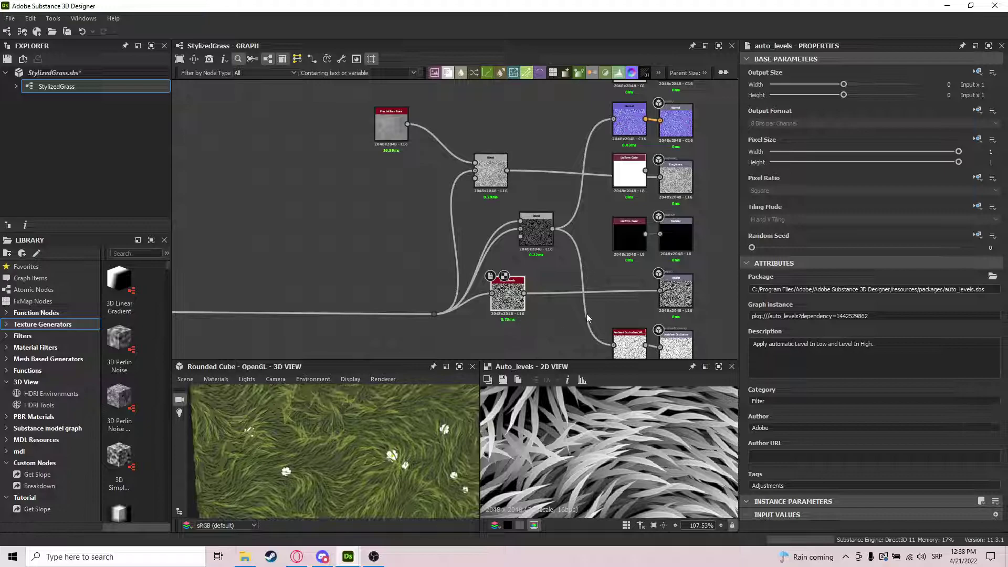
# - Connect Auto Levels to the Ambient Occlusion and Normal nodes too, and check the grass on the 3D preview
pyautogui.moveTo(520, 297); pyautogui.dragTo(609, 349)
pyautogui.moveTo(546, 299); pyautogui.dragTo(615, 120)
pyautogui.scroll(3, 297, 445)
pyautogui.moveTo(297, 447); pyautogui.dragTo(382, 411)
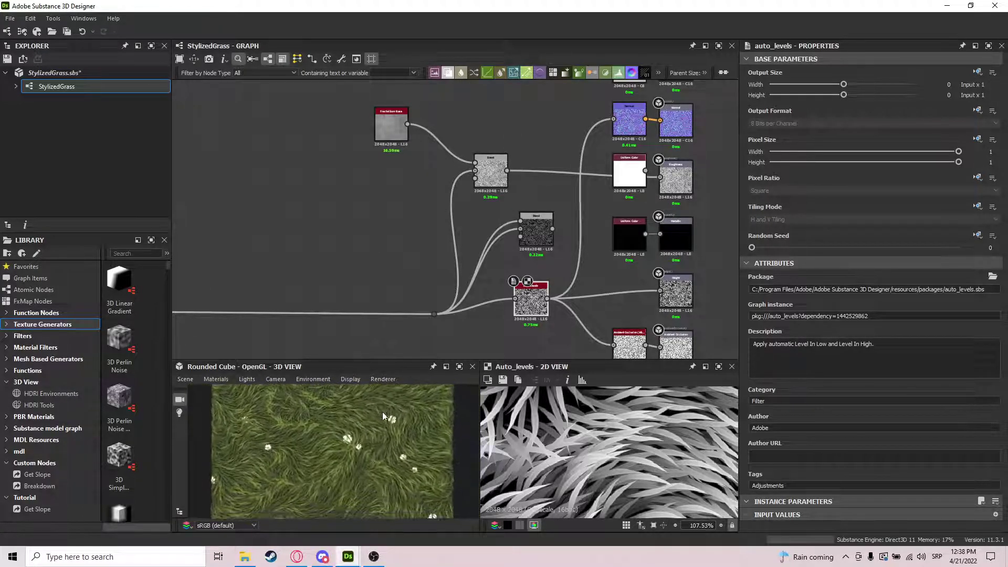
pyautogui.scroll(5, 379, 412)
# - Add a Levels node fed by the Auto Levels output
pyautogui.moveTo(526, 296)
pyautogui.mouseDown()
pyautogui.moveTo(503, 308)
pyautogui.moveTo(539, 309)
pyautogui.mouseUp()
pyautogui.write('leve')
pyautogui.press('Return')
# - Narrow the Levels node's output range by raising its black output level and lowering its white output level
pyautogui.moveTo(762, 401)
pyautogui.mouseDown()
pyautogui.moveTo(905, 399)
pyautogui.moveTo(759, 400)
pyautogui.mouseUp()
pyautogui.moveTo(991, 400)
pyautogui.mouseDown()
pyautogui.moveTo(935, 402)
pyautogui.moveTo(992, 401)
pyautogui.mouseUp()
pyautogui.moveTo(765, 398); pyautogui.dragTo(788, 398)
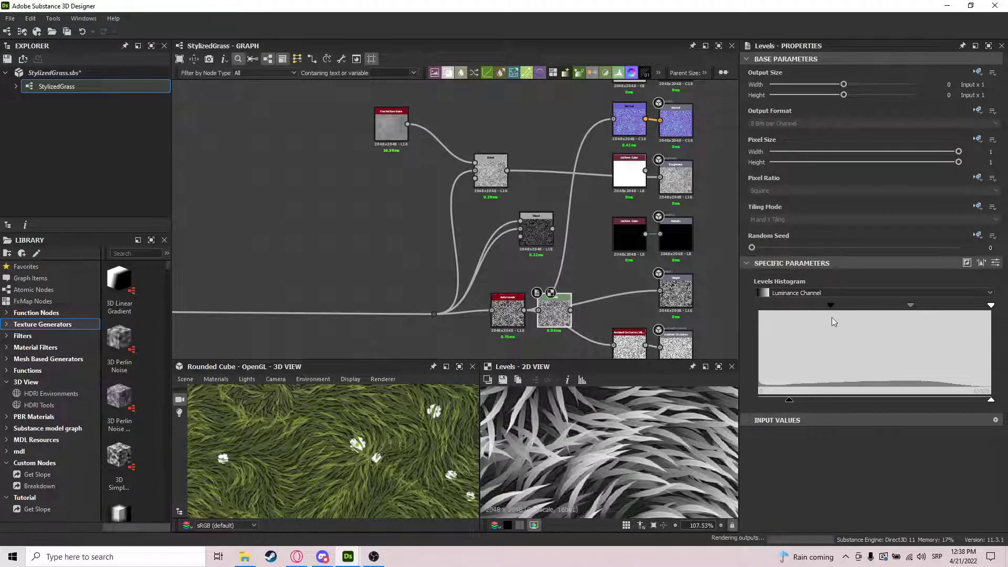
pyautogui.scroll(-10, 592, 500)
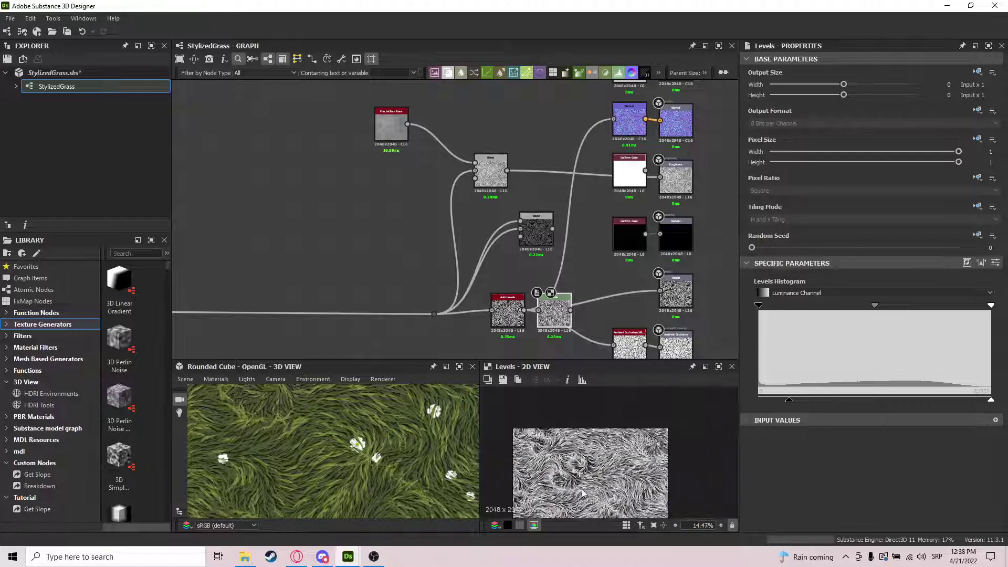
pyautogui.moveTo(989, 400); pyautogui.dragTo(938, 400)
pyautogui.moveTo(797, 401); pyautogui.dragTo(800, 400)
# - Move the Auto Levels output links to the Levels node so that it feeds Normal, Height and Ambient Occlusion
pyautogui.scroll(3, 483, 286)
pyautogui.moveTo(682, 295); pyautogui.dragTo(576, 231, button='middle')
pyautogui.scroll(-2, 575, 232)
pyautogui.keyDown('shift'); pyautogui.moveTo(489, 258); pyautogui.dragTo(548, 260); pyautogui.keyUp('shift')
pyautogui.moveTo(373, 453); pyautogui.dragTo(363, 427)
pyautogui.scroll(-4, 403, 456)
pyautogui.moveTo(530, 262)
pyautogui.mouseDown()
pyautogui.moveTo(544, 263)
pyautogui.moveTo(530, 262)
pyautogui.mouseUp()
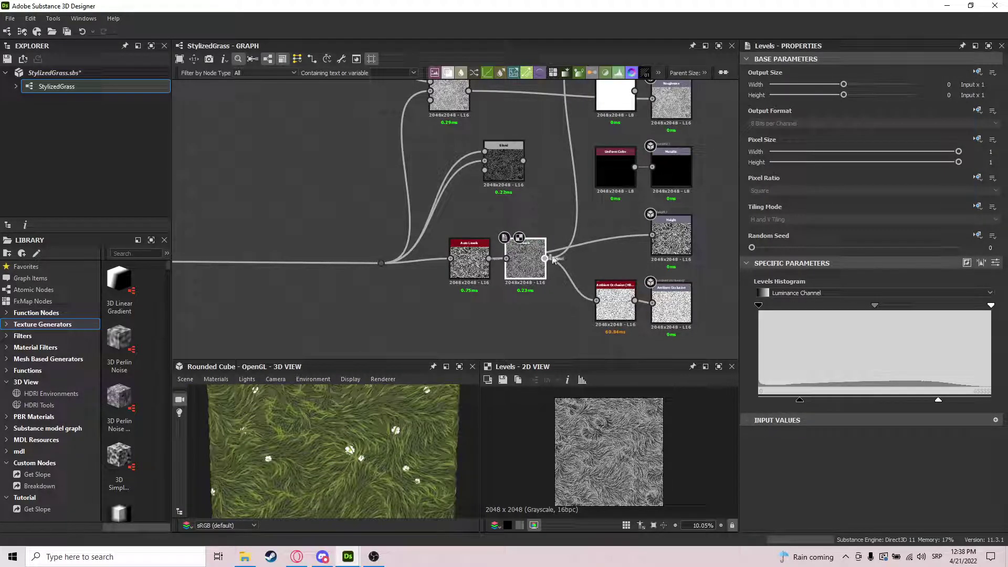
pyautogui.scroll(3, 342, 430)
pyautogui.moveTo(342, 429); pyautogui.dragTo(383, 418)
# - Reposition the roughness Blend node and lower its opacity
pyautogui.moveTo(529, 190); pyautogui.dragTo(518, 264, button='middle')
pyautogui.moveTo(447, 176); pyautogui.dragTo(480, 176)
pyautogui.doubleClick(477, 178)
pyautogui.moveTo(910, 288); pyautogui.dragTo(861, 288)
# - Inspect the grass on the rounded cube in the maximized 3D preview from several angles, and restore the layout
pyautogui.scroll(-3, 341, 429)
pyautogui.moveTo(341, 430); pyautogui.dragTo(414, 410)
pyautogui.scroll(-3, 414, 410)
pyautogui.click(459, 369)
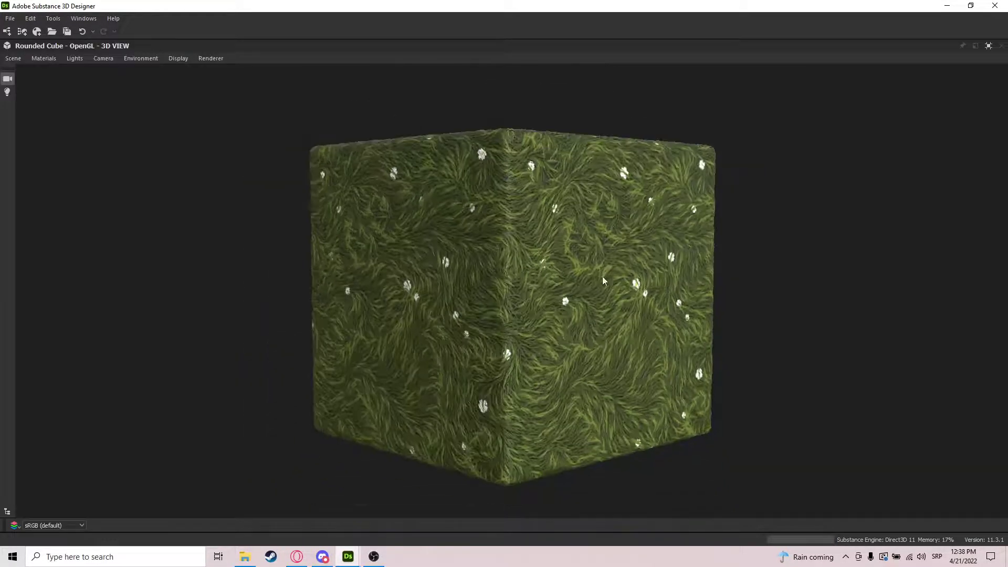
pyautogui.scroll(5, 616, 273)
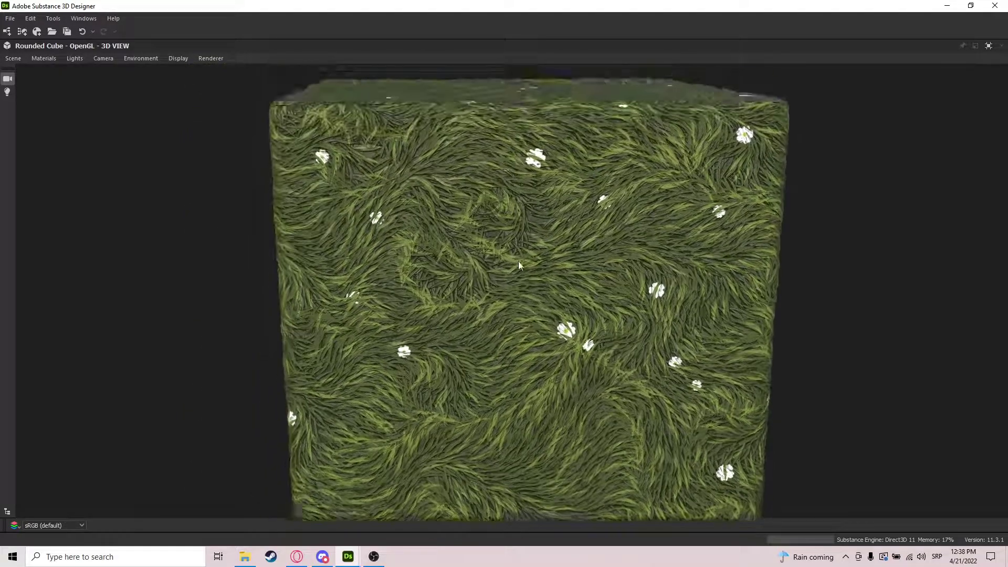
pyautogui.moveTo(518, 260); pyautogui.dragTo(497, 197)
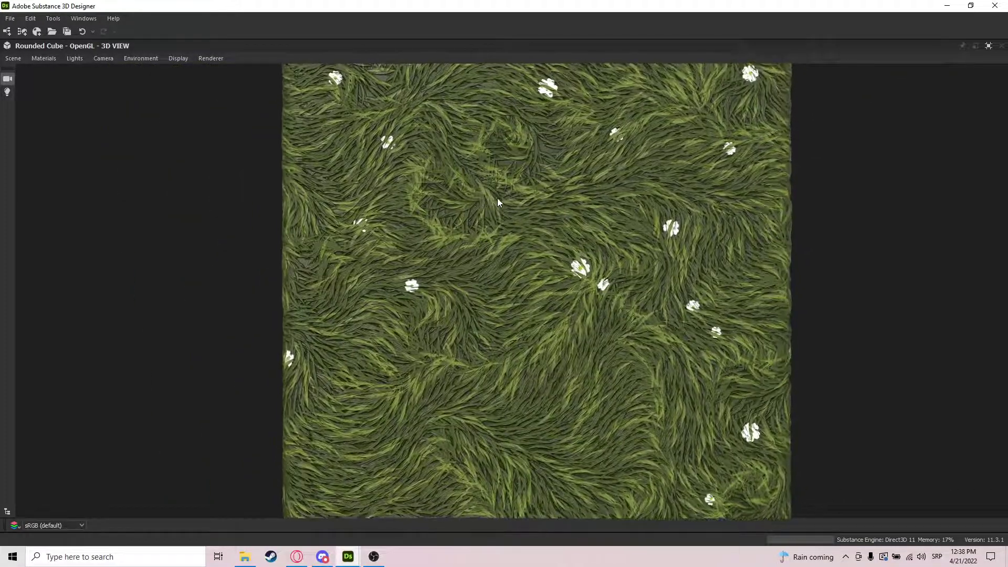
pyautogui.scroll(-2, 891, 113)
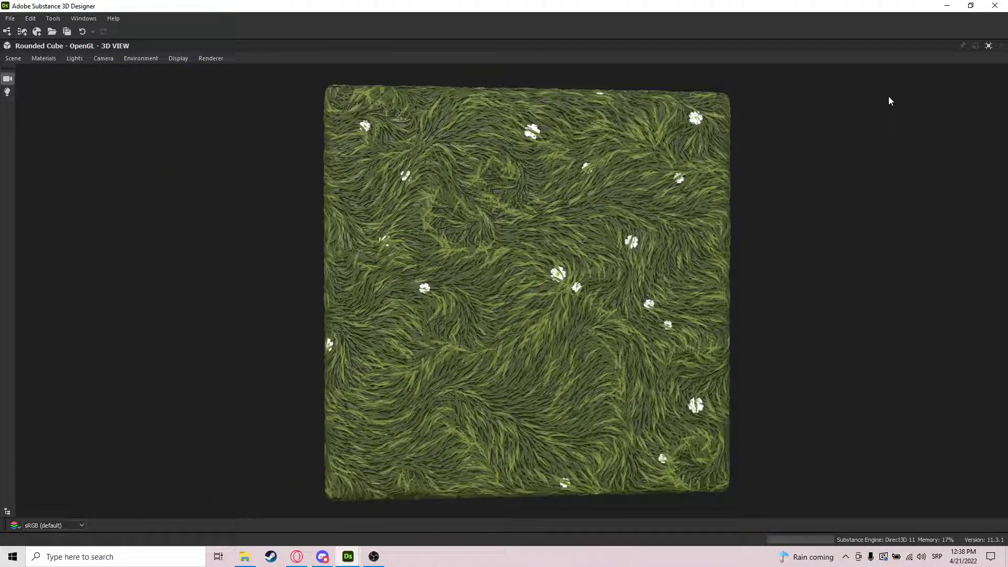
pyautogui.click(989, 45)
# - Examine the Ambient Occlusion output and the parameters of the HBAO node that feeds it
pyautogui.moveTo(663, 284); pyautogui.dragTo(664, 264, button='middle')
pyautogui.click(664, 264)
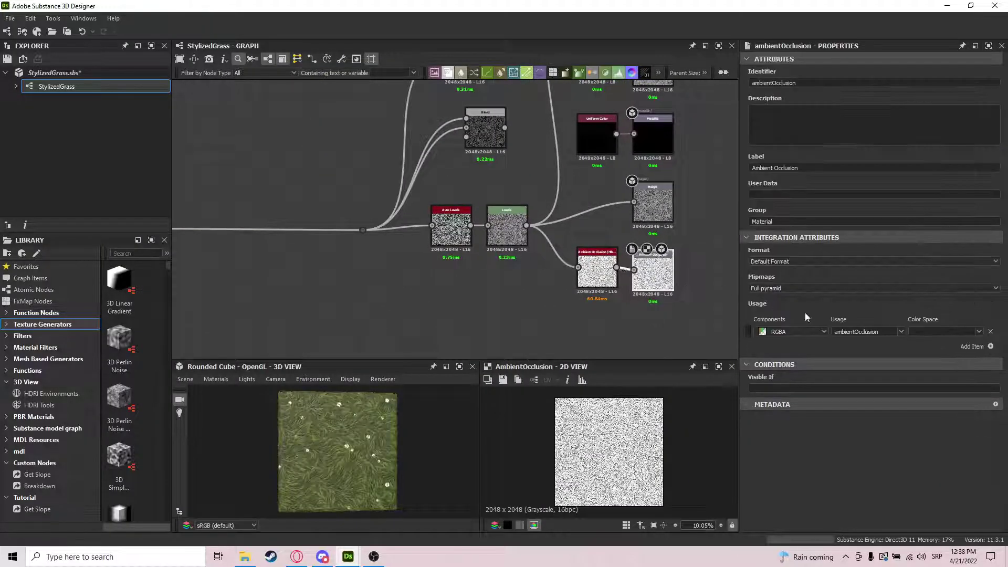
pyautogui.click(597, 270)
pyautogui.scroll(-3, 850, 402)
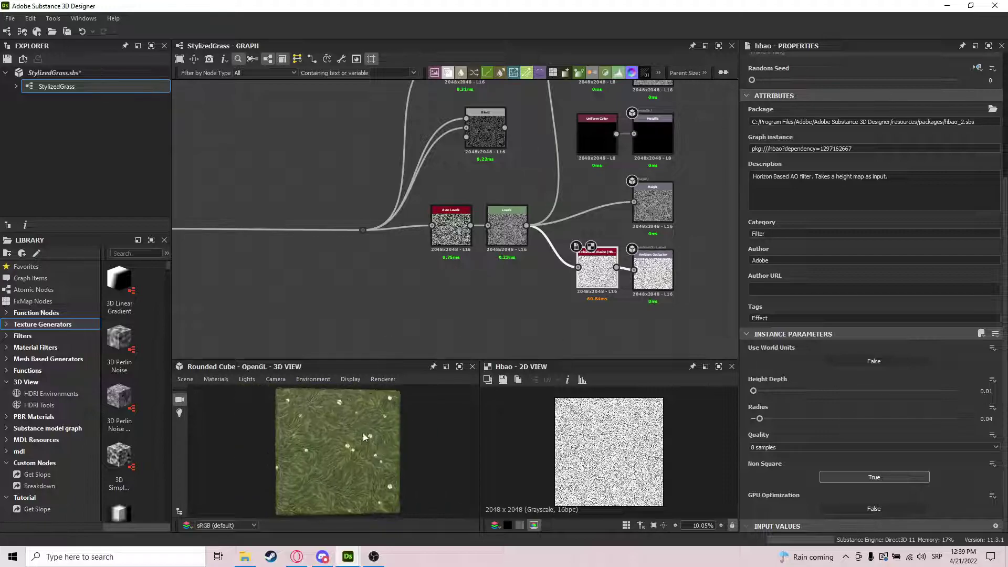
# - Fine-tune the roughness Blend's opacity and check the grass up close on the 3D preview
pyautogui.moveTo(509, 100); pyautogui.dragTo(517, 214, button='middle')
pyautogui.click(473, 170)
pyautogui.moveTo(913, 289)
pyautogui.mouseDown()
pyautogui.moveTo(928, 289)
pyautogui.moveTo(903, 289)
pyautogui.moveTo(913, 289)
pyautogui.mouseUp()
pyautogui.scroll(5, 355, 458)
# - Try an intensity of 3 on the Normal node and settle on 2
pyautogui.moveTo(610, 187); pyautogui.dragTo(608, 226, button='middle')
pyautogui.click(615, 158)
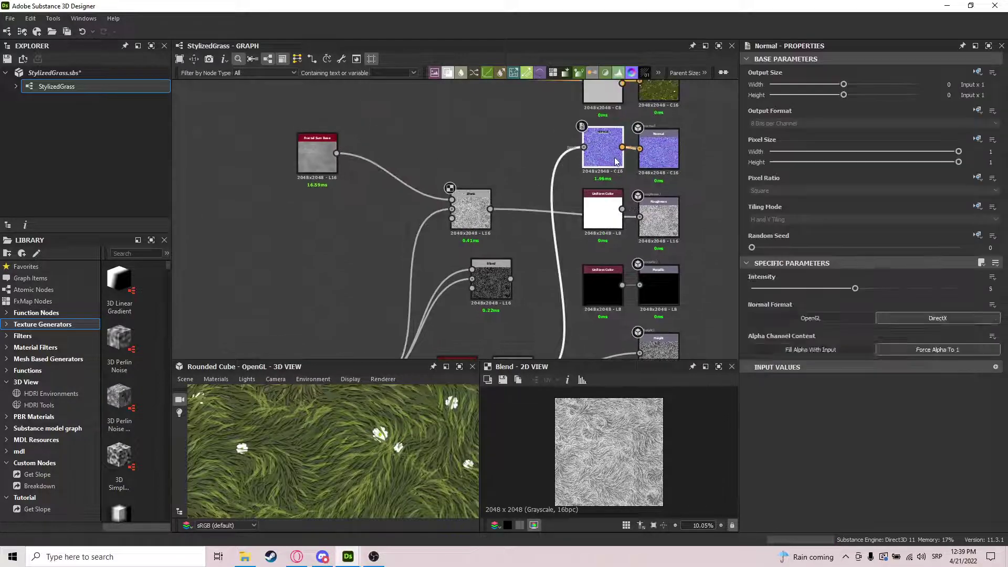
pyautogui.click(974, 287)
pyautogui.write('3')
pyautogui.press('Return')
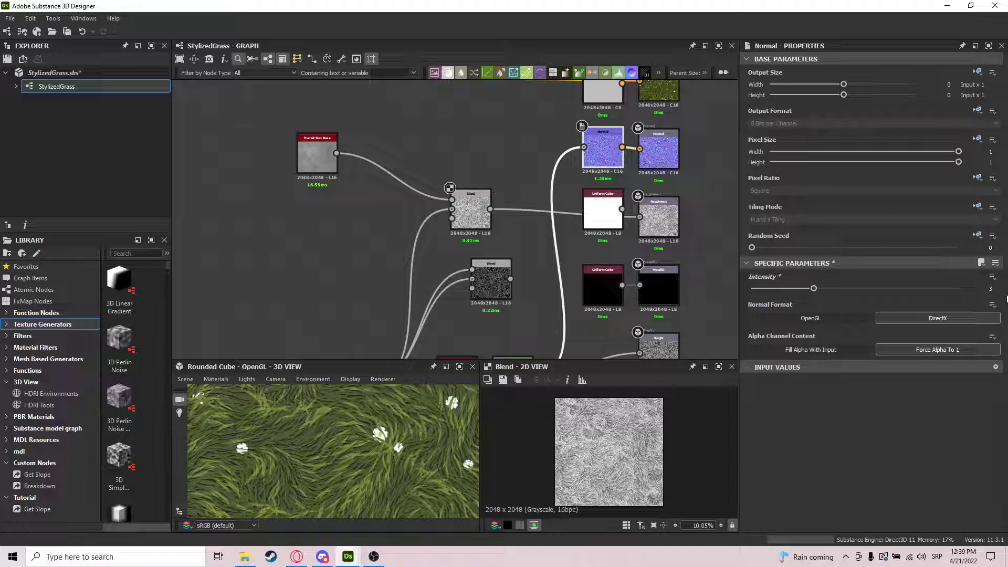
pyautogui.write('2')
pyautogui.press('Return')
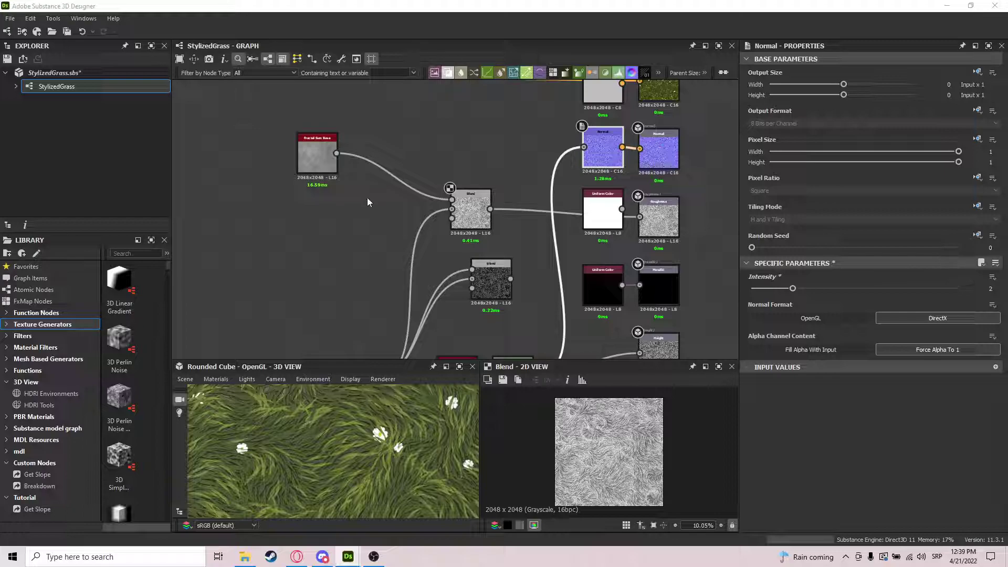
# - Connect the roughness Blend to the Normal node in place of Levels and inspect the blades on the 3D preview
pyautogui.moveTo(368, 202); pyautogui.dragTo(330, 192, button='middle')
pyautogui.moveTo(452, 198); pyautogui.dragTo(546, 136)
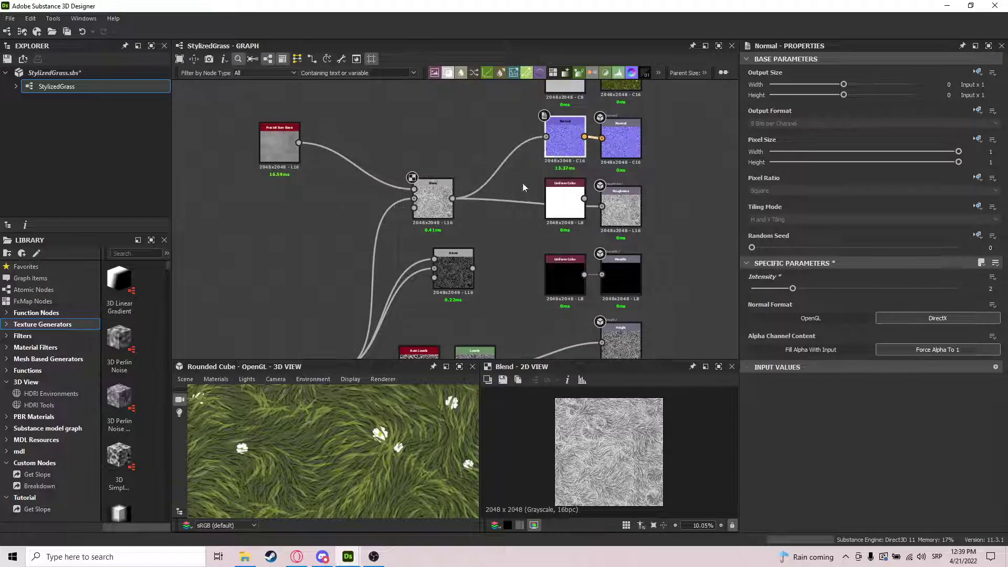
pyautogui.scroll(-2, 365, 464)
pyautogui.scroll(5, 336, 455)
pyautogui.scroll(-5, 341, 446)
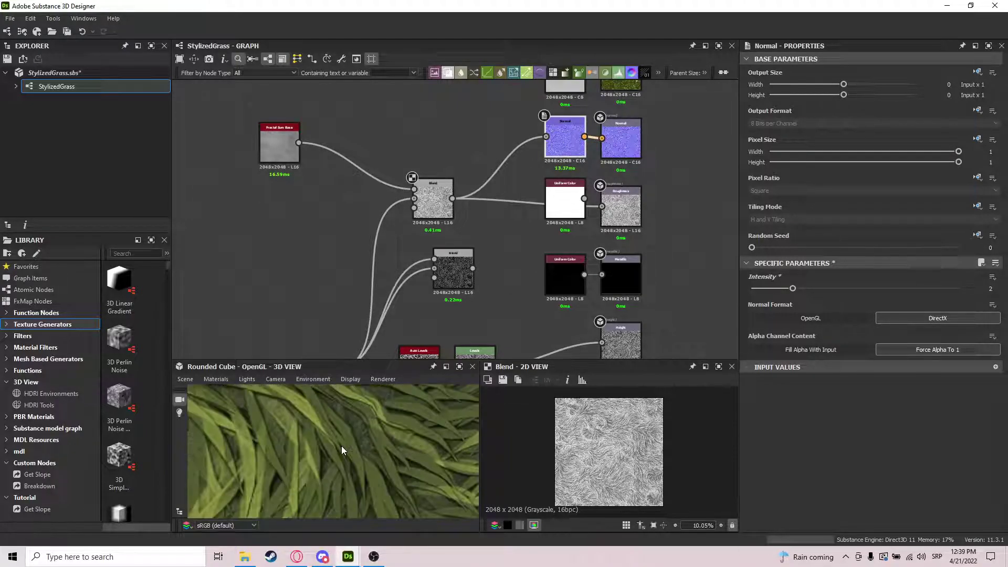
# - Feed the Height output and the Ambient Occlusion node from the roughness Blend instead of Levels
pyautogui.moveTo(489, 227); pyautogui.dragTo(409, 159, button='middle')
pyautogui.scroll(-2, 452, 188)
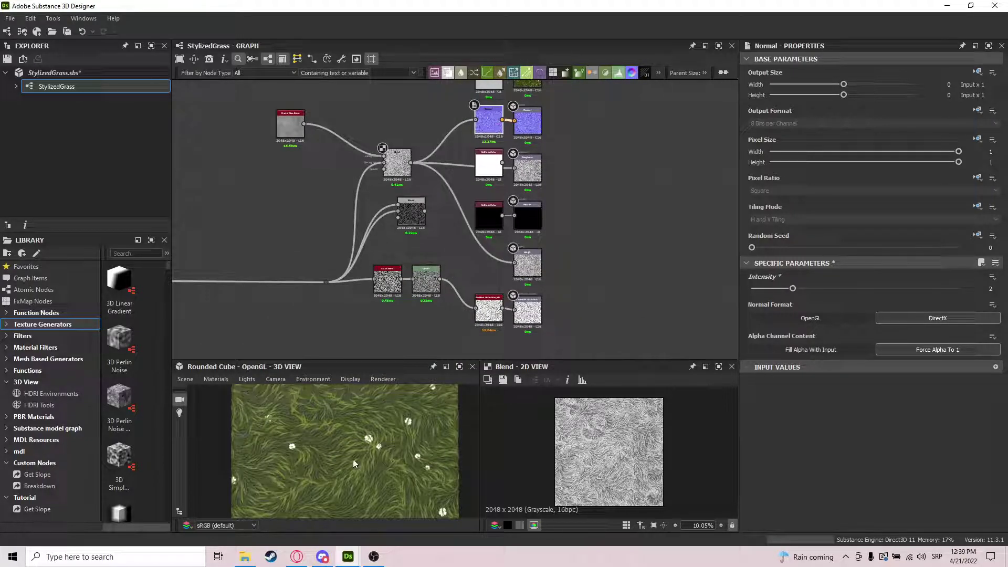
pyautogui.scroll(4, 353, 459)
pyautogui.scroll(-2, 355, 448)
pyautogui.moveTo(429, 184); pyautogui.dragTo(476, 308)
pyautogui.scroll(-2, 351, 443)
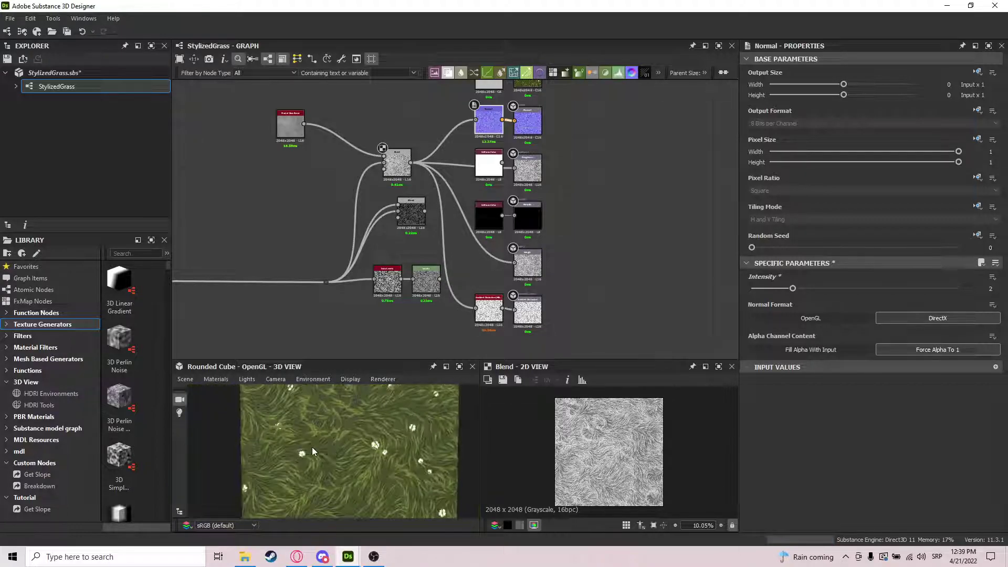
# - Examine the rewired grass material on the rounded cube, including in the maximized 3D preview
pyautogui.scroll(-3, 392, 438)
pyautogui.scroll(5, 343, 439)
pyautogui.scroll(-3, 346, 435)
pyautogui.click(459, 366)
pyautogui.scroll(-4, 500, 262)
pyautogui.moveTo(500, 262)
pyautogui.mouseDown()
pyautogui.moveTo(572, 266)
pyautogui.moveTo(462, 265)
pyautogui.moveTo(503, 253)
pyautogui.mouseUp()
pyautogui.scroll(4, 488, 266)
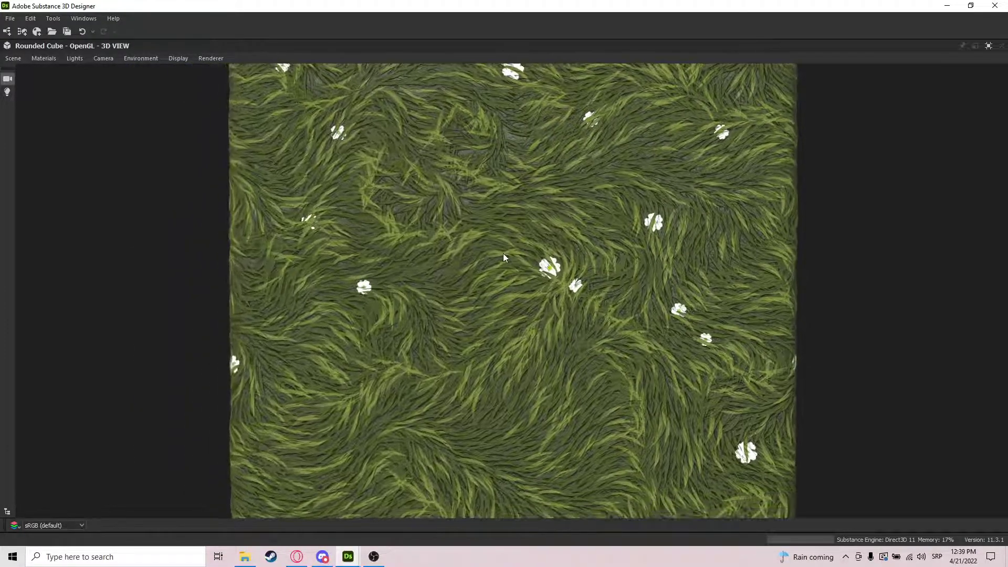
pyautogui.click(988, 46)
# - Preview the unused lower Blend and link the loose branch below the base frame to the long output link's junction dot
pyautogui.scroll(3, 432, 205)
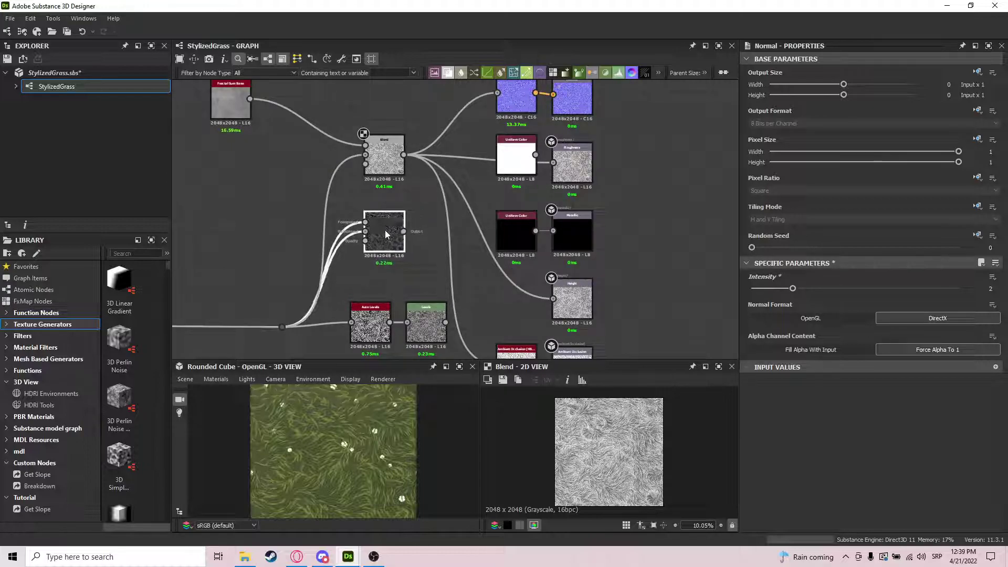
pyautogui.doubleClick(402, 226)
pyautogui.scroll(-5, 526, 206)
pyautogui.moveTo(247, 244); pyautogui.dragTo(562, 255, button='middle')
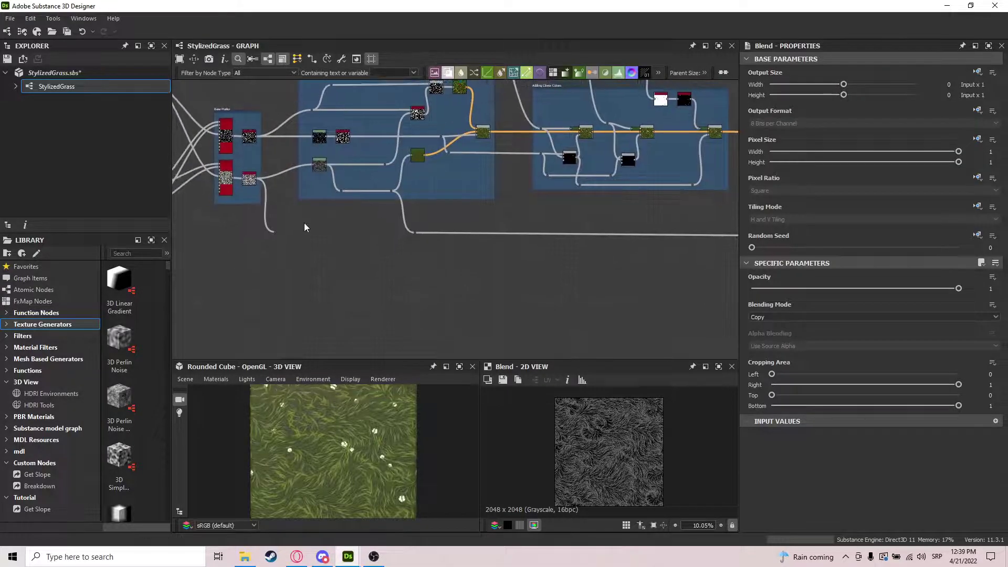
pyautogui.moveTo(275, 229); pyautogui.dragTo(414, 233)
# - Connect the lower Blend to the Height output in place of the roughness Blend
pyautogui.moveTo(646, 272); pyautogui.dragTo(462, 254, button='middle')
pyautogui.scroll(-5, 335, 436)
pyautogui.moveTo(641, 267); pyautogui.dragTo(403, 232, button='middle')
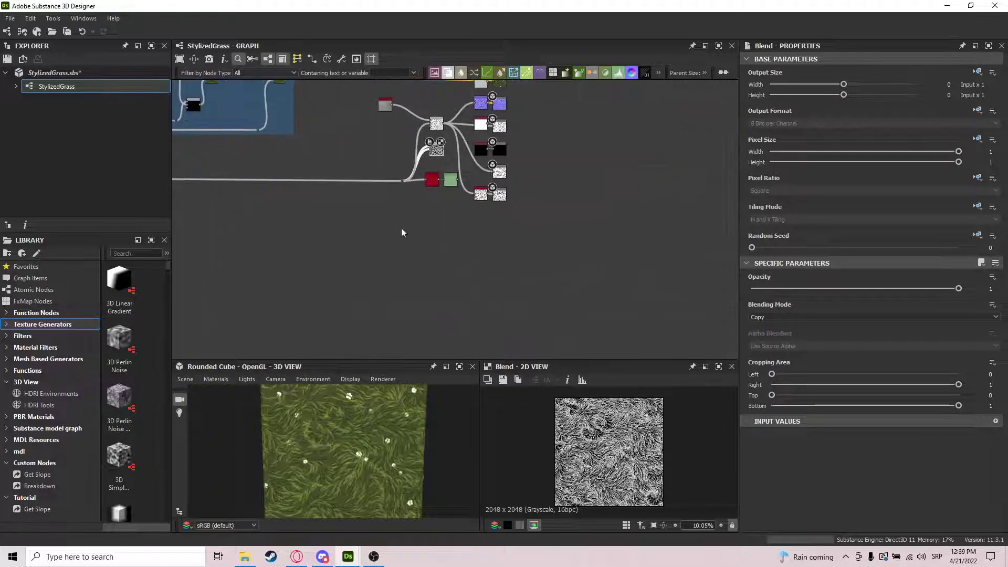
pyautogui.scroll(3, 553, 200)
pyautogui.moveTo(420, 191); pyautogui.dragTo(417, 220, button='middle')
pyautogui.moveTo(389, 177); pyautogui.dragTo(412, 164, button='middle')
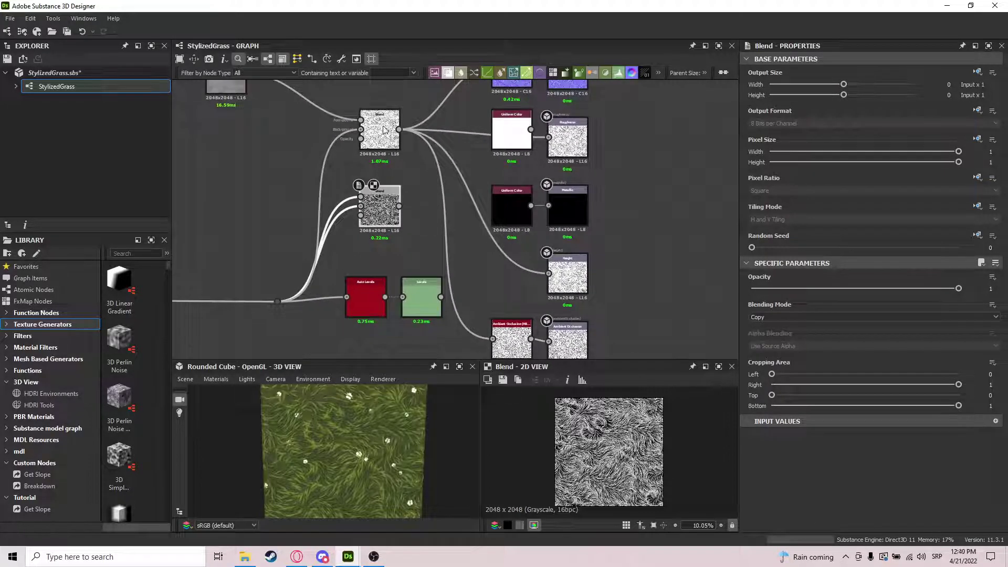
pyautogui.moveTo(453, 215); pyautogui.dragTo(444, 201, button='middle')
pyautogui.moveTo(552, 248); pyautogui.dragTo(533, 266)
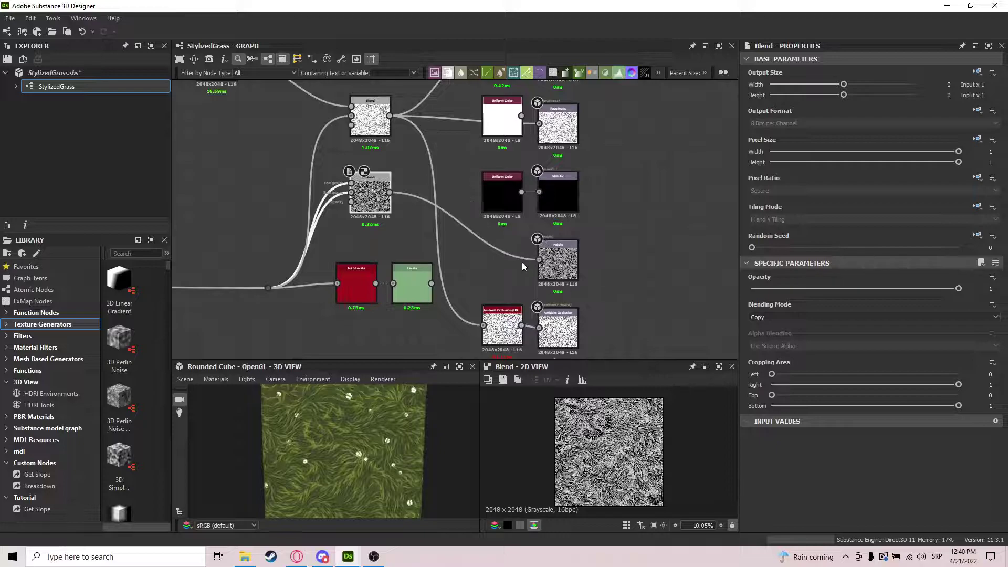
# - Set the Normal node's intensity to 10 and check the grass on the 3D preview
pyautogui.moveTo(474, 203); pyautogui.dragTo(498, 264, button='middle')
pyautogui.moveTo(518, 130); pyautogui.dragTo(531, 146)
pyautogui.write('10')
pyautogui.press('Return')
pyautogui.moveTo(342, 456); pyautogui.dragTo(351, 416)
pyautogui.scroll(-3, 351, 416)
# - Try bypassing the grass blades' two Transformation 2D nodes by using the Directional Warp outputs directly, and inspect the cube
pyautogui.moveTo(358, 270); pyautogui.dragTo(683, 183, button='middle')
pyautogui.scroll(-4, 454, 245)
pyautogui.scroll(5, 453, 245)
pyautogui.click(514, 262)
pyautogui.scroll(4, 517, 266)
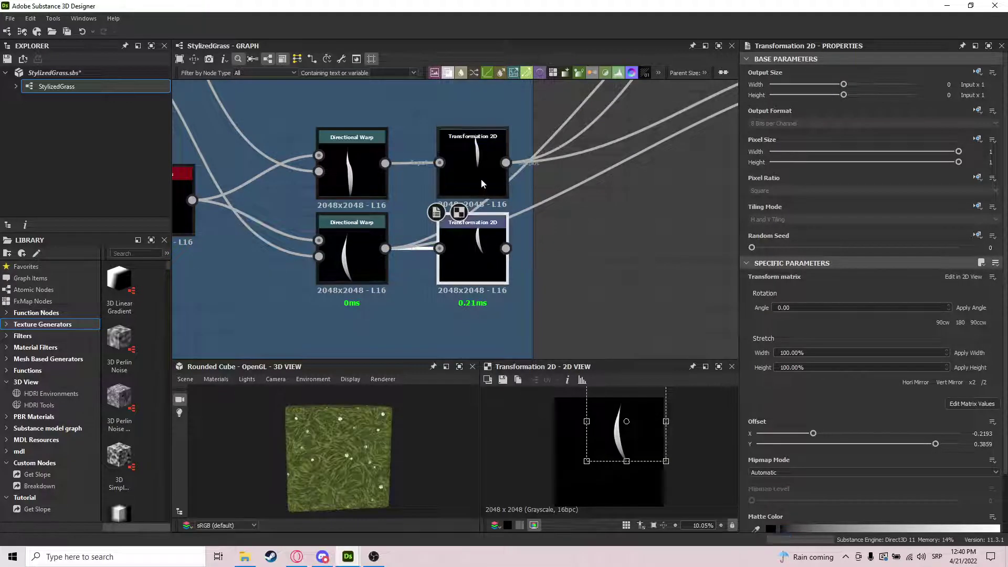
pyautogui.scroll(6, 331, 462)
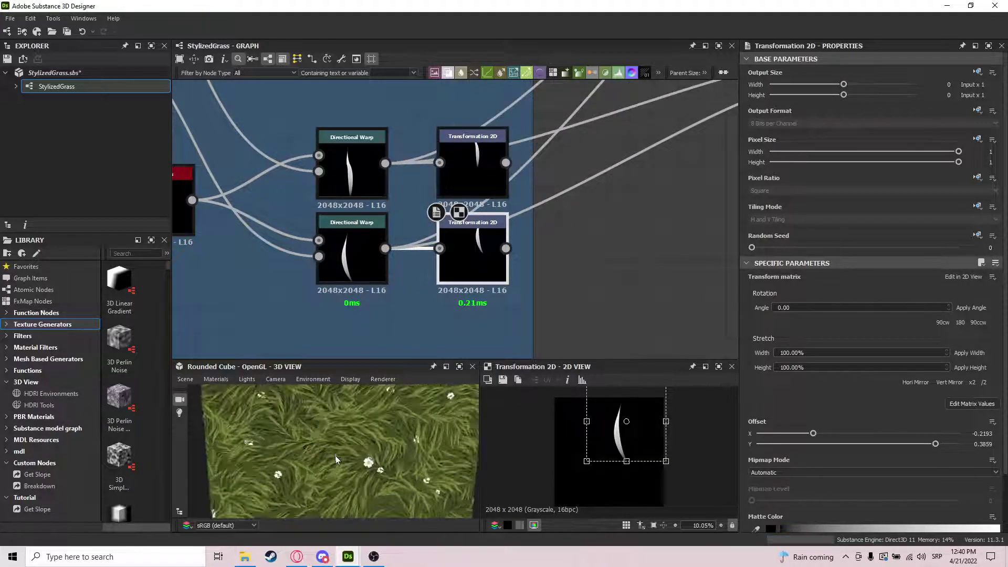
pyautogui.moveTo(332, 423); pyautogui.dragTo(381, 445)
pyautogui.scroll(-1, 316, 431)
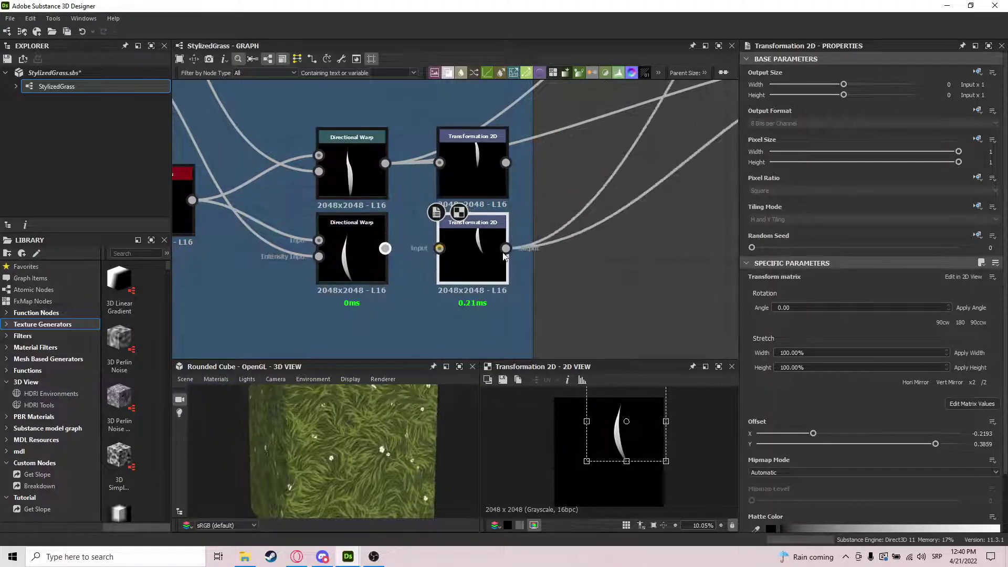
# - Reposition and resize the blade in the upper Transformation 2D node, with an offset of about X -0.22 and Y 0.40
pyautogui.click(463, 159)
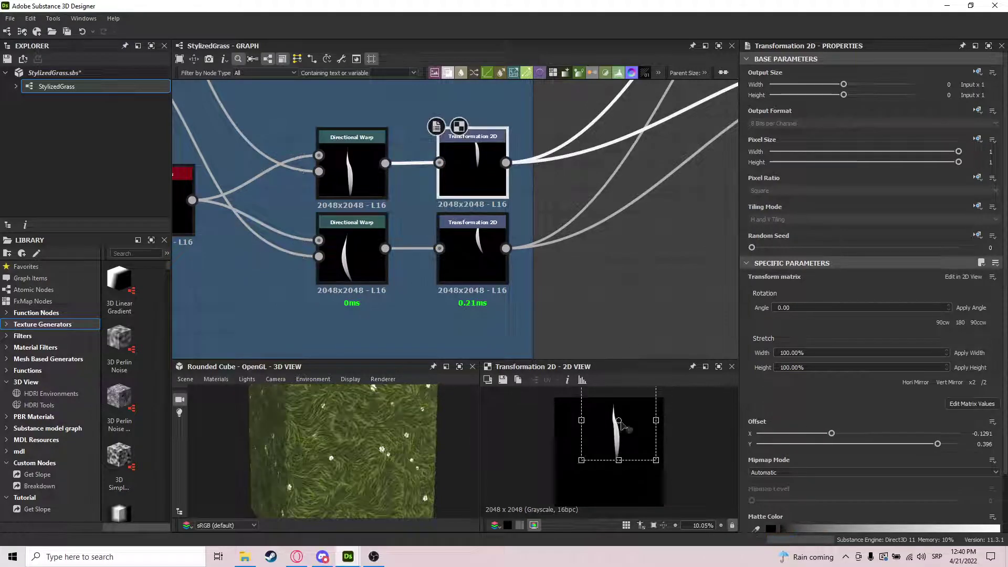
pyautogui.scroll(-2, 598, 453)
pyautogui.moveTo(589, 458); pyautogui.dragTo(635, 451)
pyautogui.moveTo(581, 465); pyautogui.dragTo(590, 458)
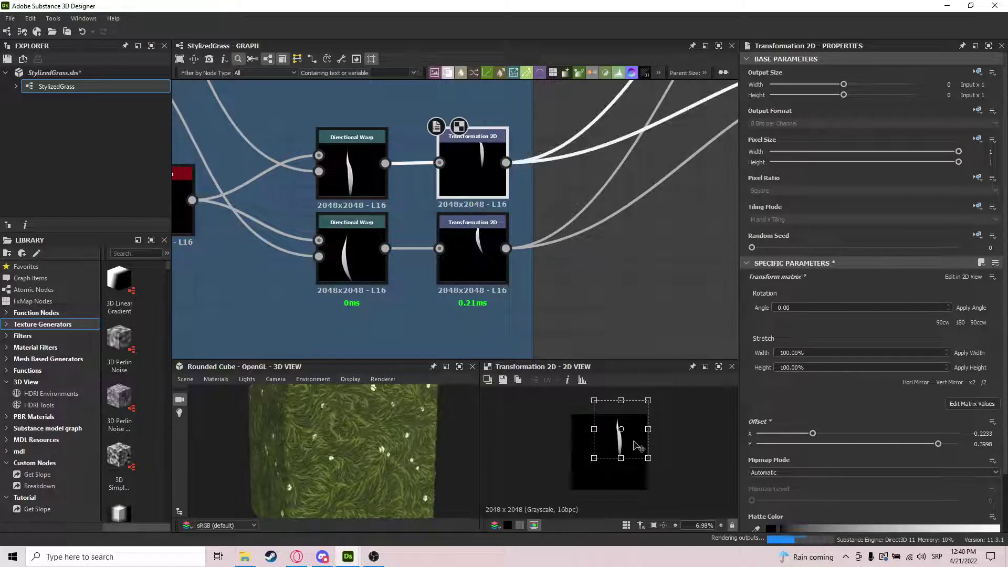
# - Reposition and resize the blade in the lower Transformation 2D node, with an offset of about X -0.21 and Y 0.32, and inspect the cube
pyautogui.click(456, 260)
pyautogui.moveTo(593, 465); pyautogui.dragTo(587, 470)
pyautogui.moveTo(635, 442); pyautogui.dragTo(640, 436)
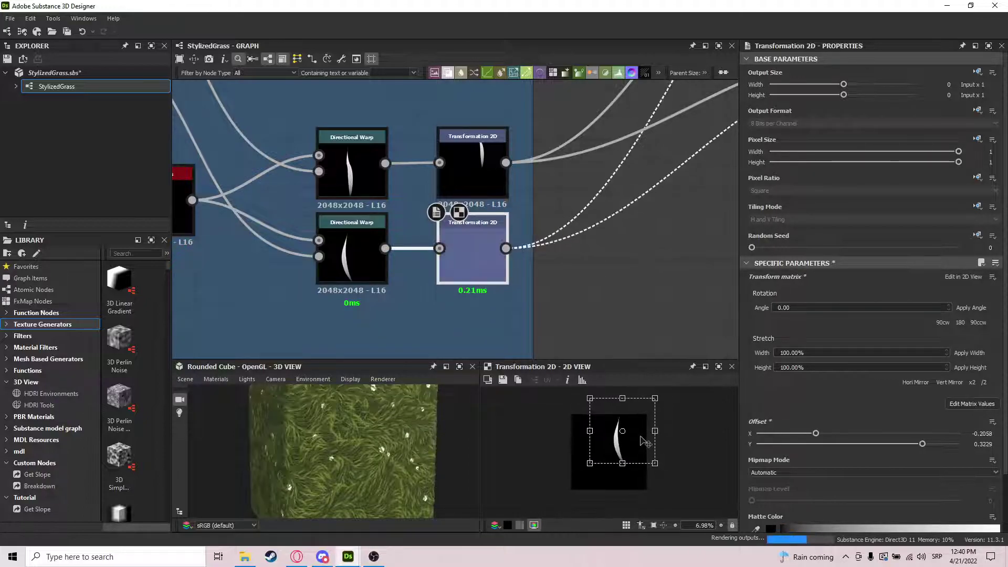
pyautogui.moveTo(392, 452); pyautogui.dragTo(359, 432)
pyautogui.scroll(2, 359, 432)
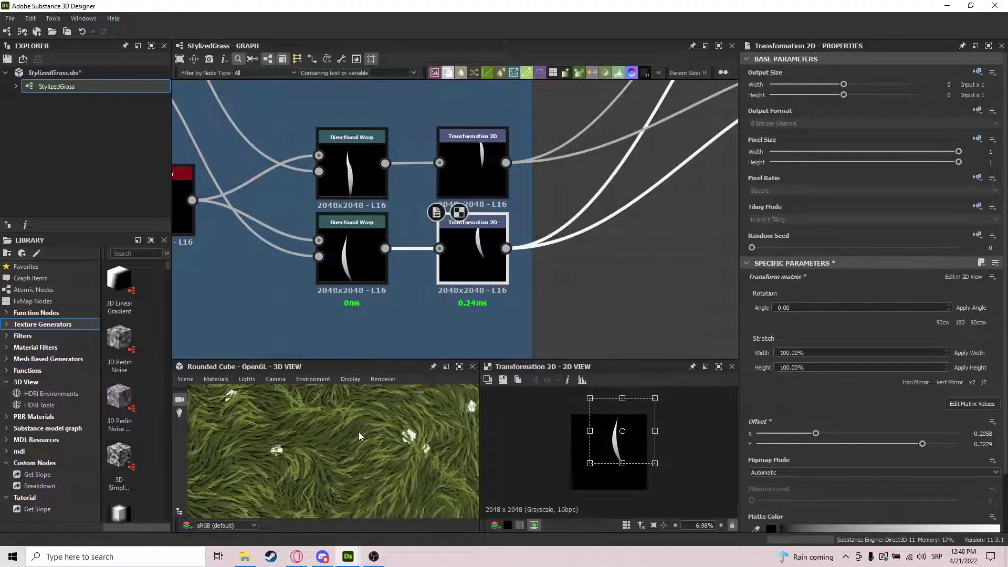
pyautogui.scroll(-4, 363, 432)
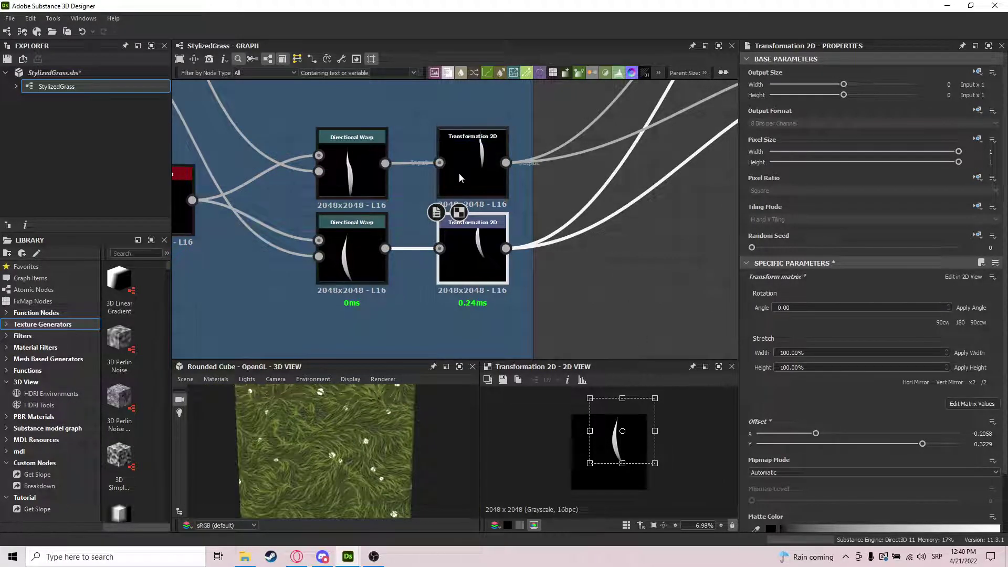
pyautogui.moveTo(340, 454); pyautogui.dragTo(400, 437)
pyautogui.scroll(-6, 507, 330)
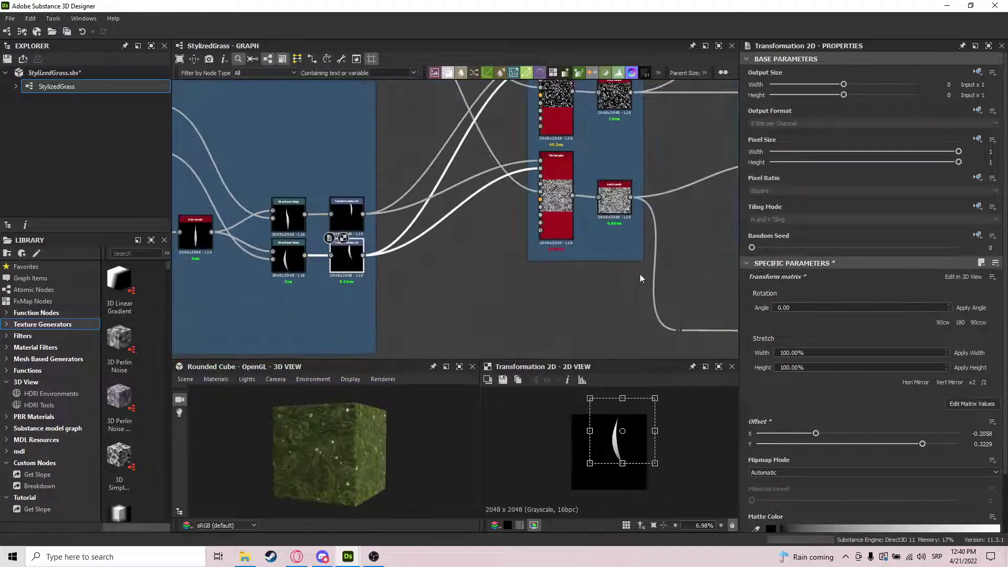
pyautogui.scroll(5, 322, 450)
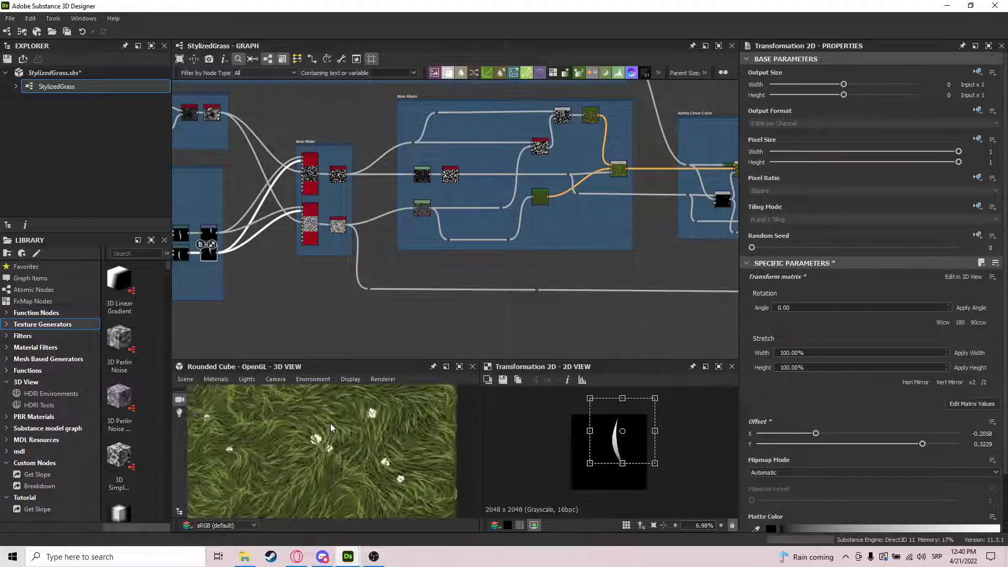
# - Add an HSL node after the lower Gradient Map in the base colour section and connect it to the Blend
pyautogui.scroll(4, 585, 209)
pyautogui.moveTo(585, 209); pyautogui.dragTo(527, 257, button='middle')
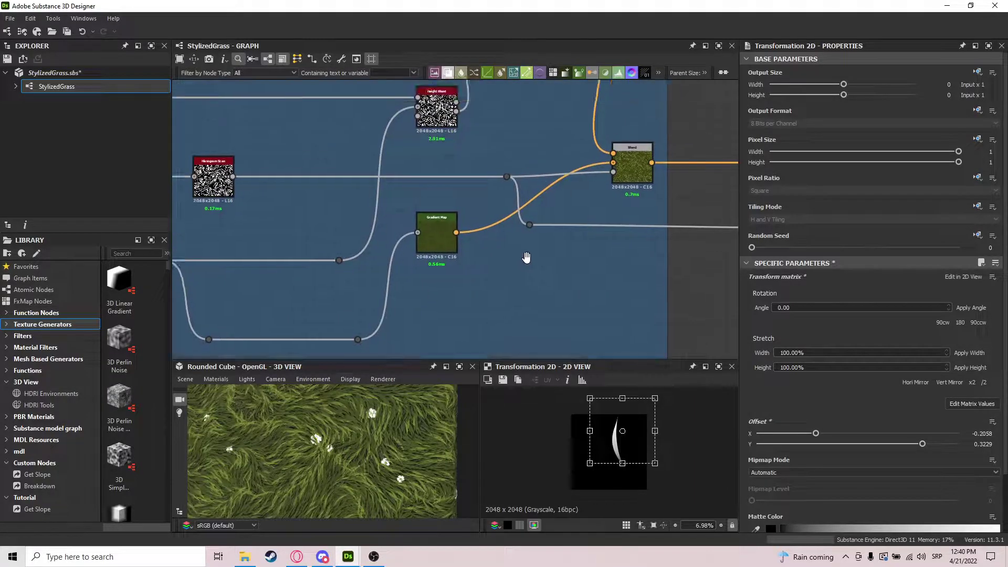
pyautogui.click(436, 231)
pyautogui.moveTo(436, 237); pyautogui.dragTo(470, 245)
pyautogui.write('H')
pyautogui.press('Return')
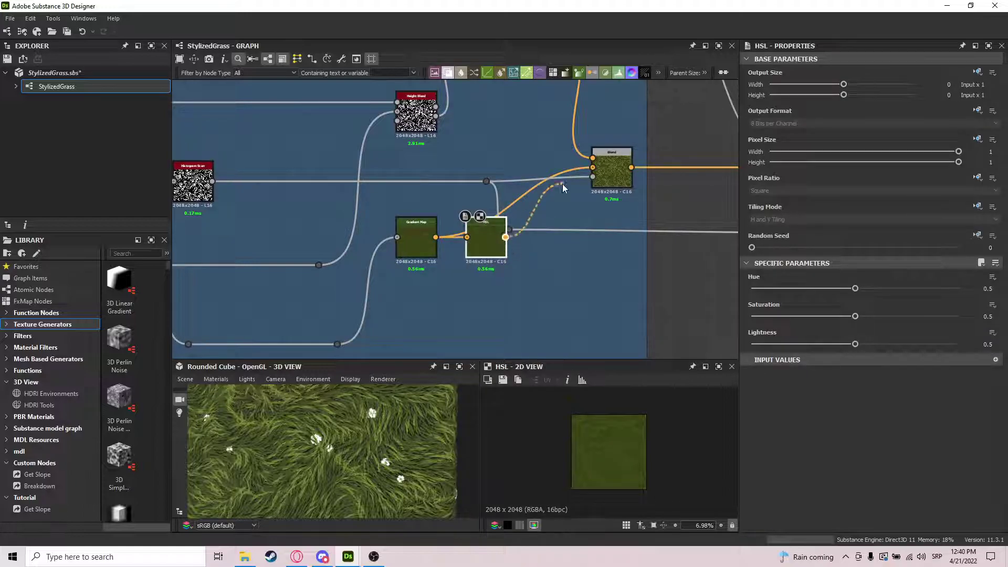
pyautogui.moveTo(611, 175); pyautogui.dragTo(612, 175)
pyautogui.moveTo(475, 235); pyautogui.dragTo(465, 235)
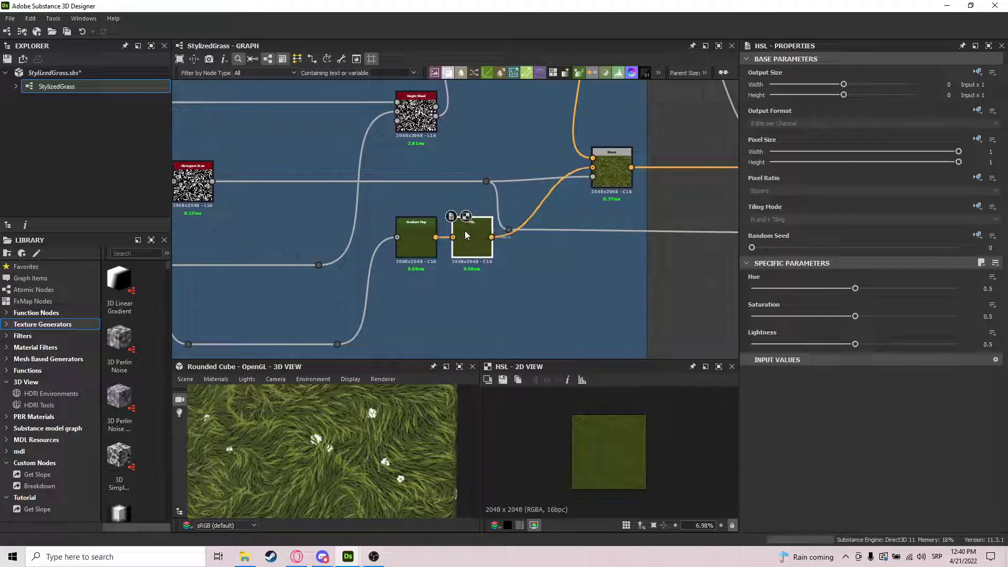
# - Set the HSL node's hue to 0.53 and saturation to 0.69, and check the grass colour on the 3D preview
pyautogui.moveTo(859, 289); pyautogui.dragTo(863, 292)
pyautogui.scroll(-3, 318, 506)
pyautogui.moveTo(329, 473)
pyautogui.mouseDown()
pyautogui.moveTo(359, 458)
pyautogui.moveTo(329, 458)
pyautogui.mouseUp()
pyautogui.moveTo(882, 319); pyautogui.dragTo(895, 318)
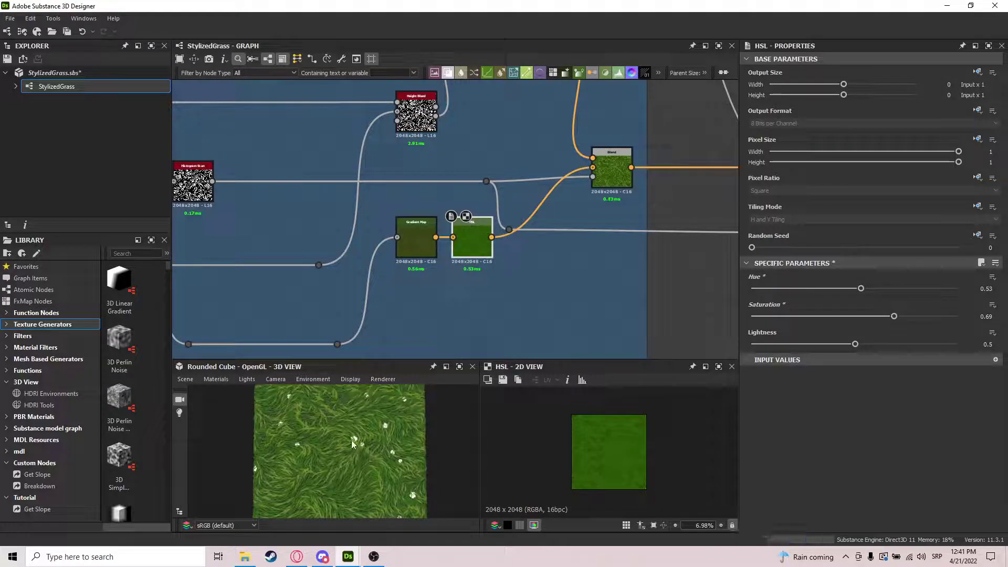
pyautogui.scroll(3, 352, 440)
pyautogui.moveTo(355, 444); pyautogui.dragTo(314, 464)
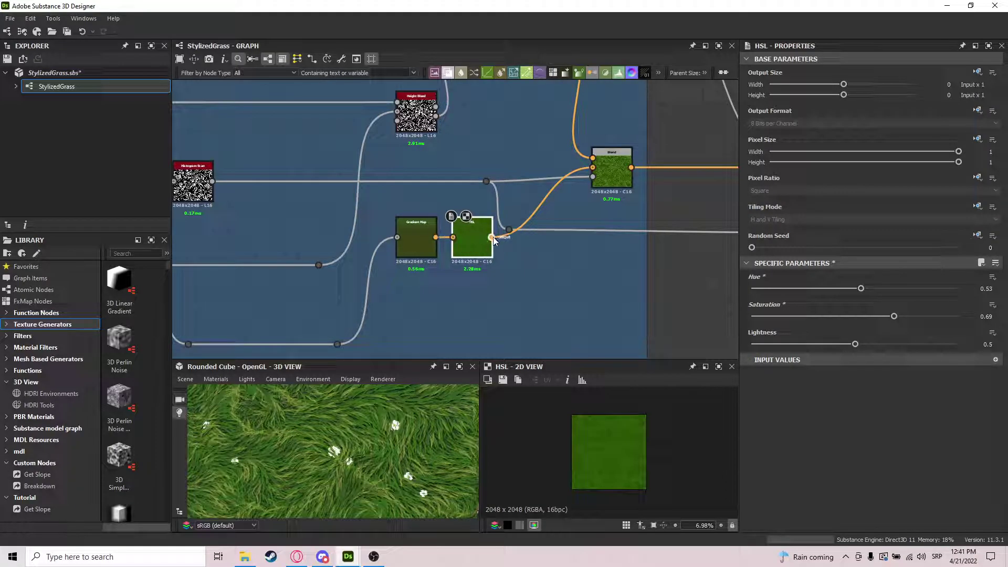
# - Move the HSL node between the final base colour Blend and the first Blend of the Adding Clover Colors frame
pyautogui.moveTo(473, 245); pyautogui.dragTo(676, 190)
pyautogui.moveTo(662, 196); pyautogui.dragTo(482, 253, button='middle')
pyautogui.moveTo(577, 236); pyautogui.dragTo(684, 228)
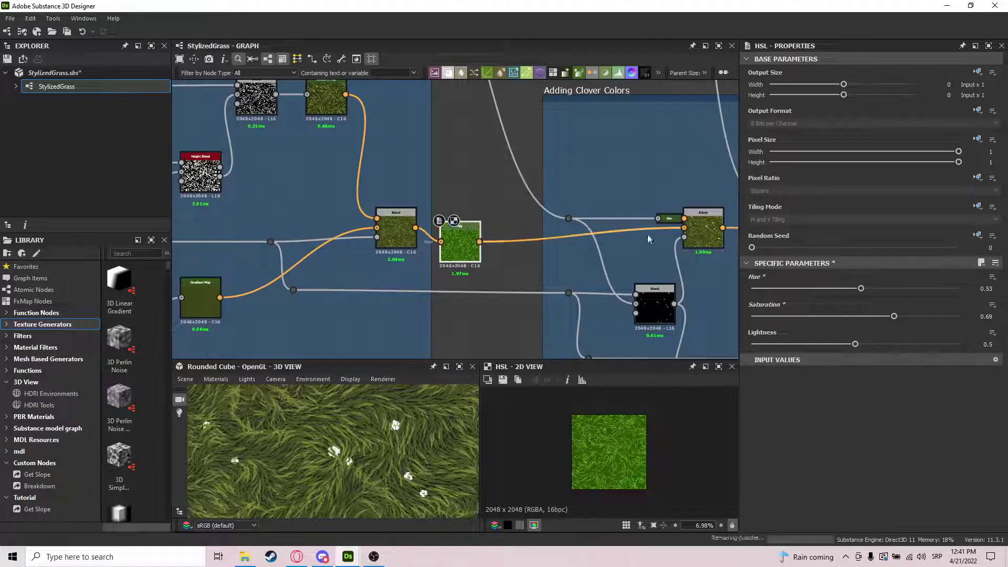
pyautogui.moveTo(464, 245); pyautogui.dragTo(484, 231)
# - Set the HSL node's saturation to 0.57 and lightness to 0.56, checking the colour on the cube
pyautogui.scroll(-5, 360, 436)
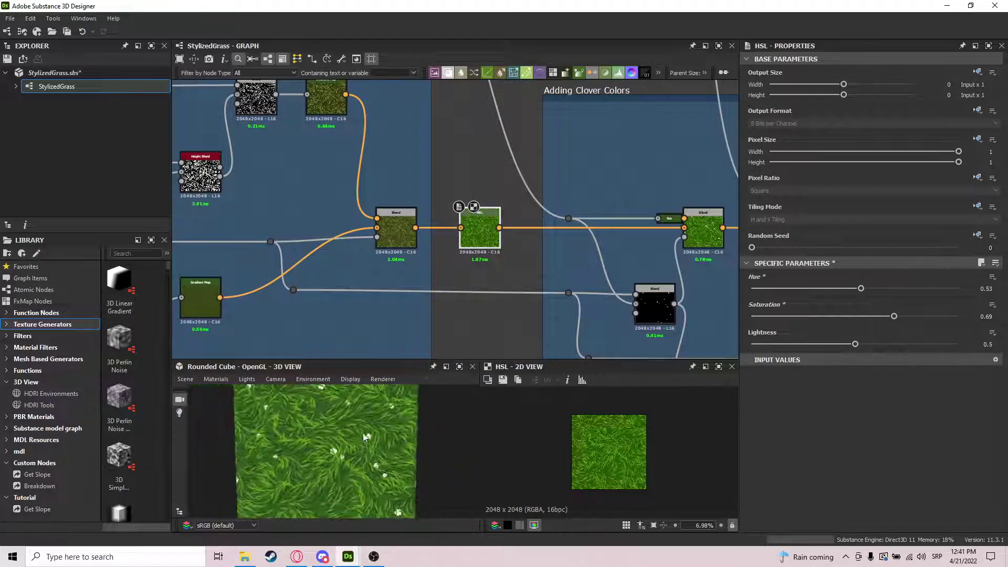
pyautogui.scroll(2, 342, 443)
pyautogui.moveTo(307, 445); pyautogui.dragTo(426, 451)
pyautogui.moveTo(902, 315); pyautogui.dragTo(895, 316)
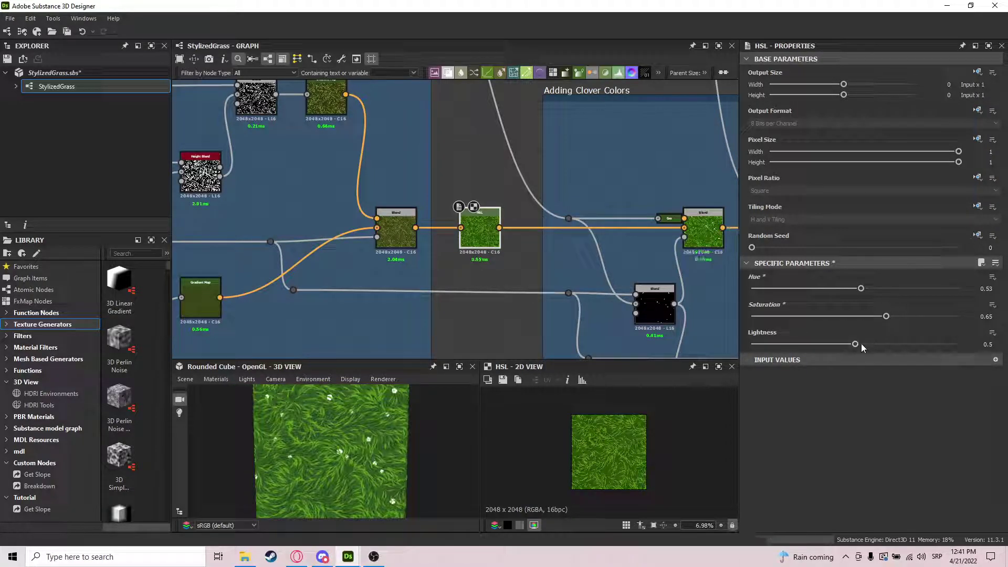
pyautogui.click(882, 344)
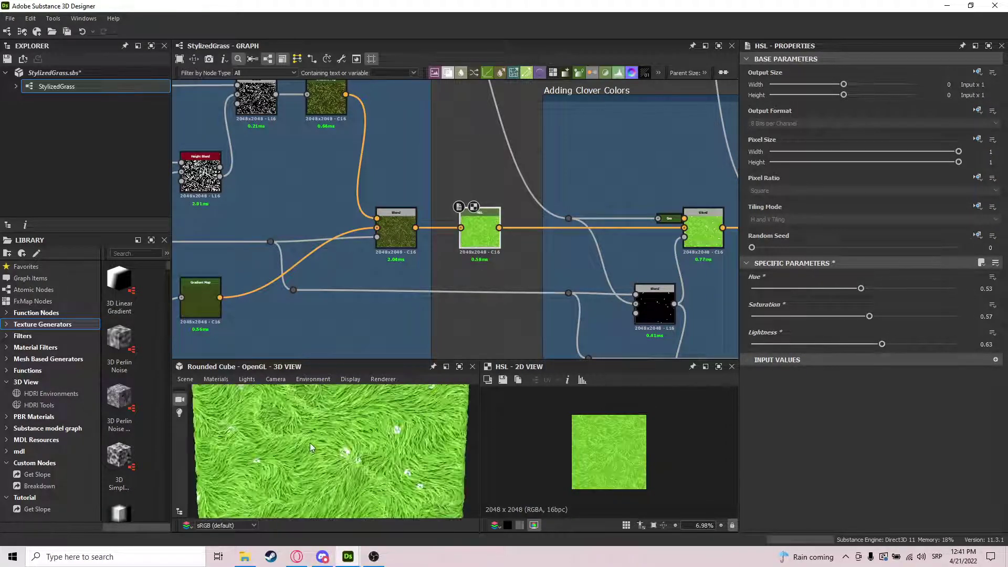
pyautogui.moveTo(882, 343); pyautogui.dragTo(867, 344)
pyautogui.moveTo(294, 462); pyautogui.dragTo(333, 436)
pyautogui.scroll(-3, 333, 436)
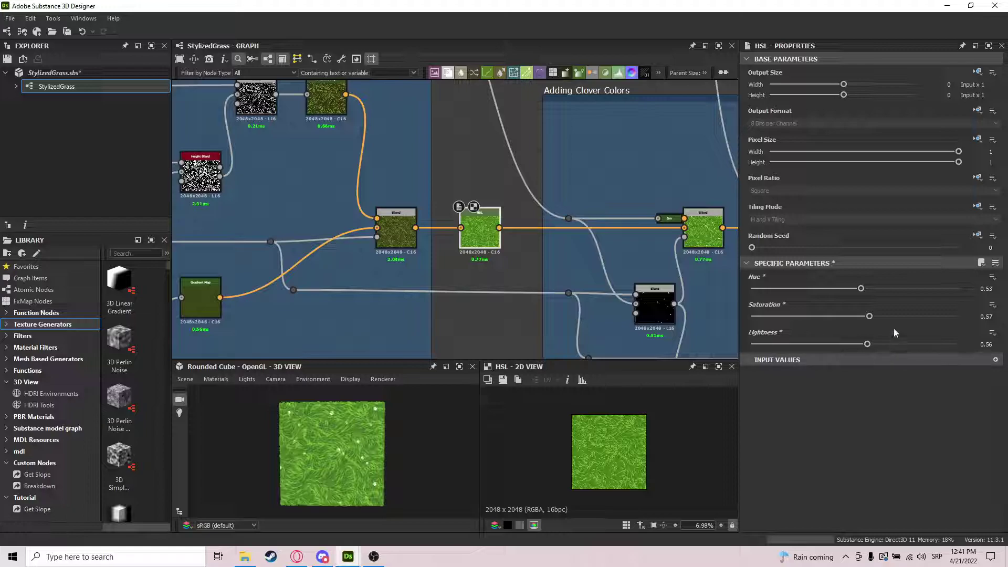
# - Reset the HSL node's hue, saturation and lightness to 0.5
pyautogui.moveTo(870, 316); pyautogui.dragTo(867, 316)
pyautogui.write('5')
pyautogui.press('Tab')
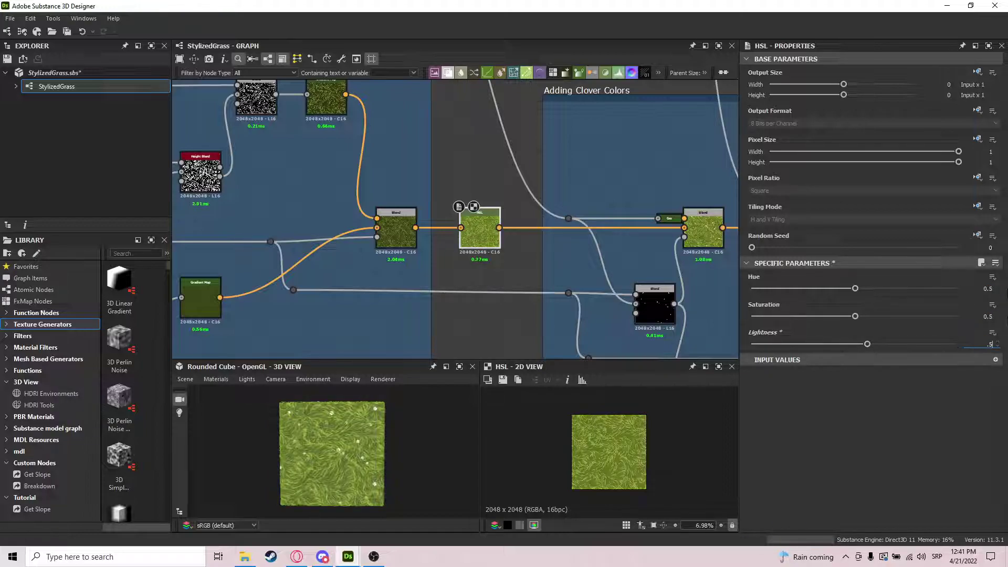
pyautogui.press('Return')
# - Narrow the node properties area to give the graph and preview views more width, with the whole graph in view
pyautogui.scroll(-5, 533, 290)
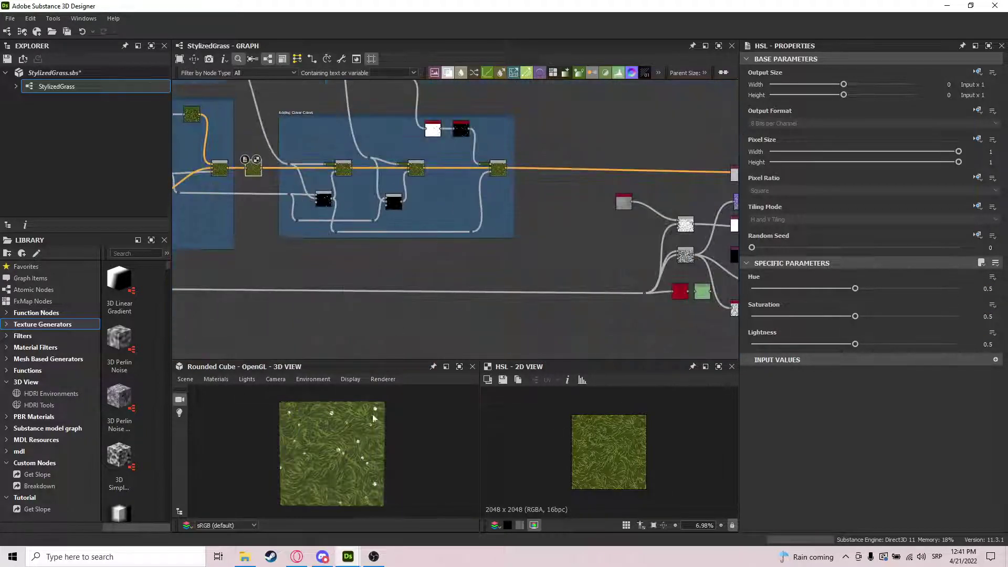
pyautogui.scroll(3, 388, 399)
pyautogui.scroll(-2, 552, 297)
pyautogui.moveTo(541, 289); pyautogui.dragTo(638, 255, button='middle')
pyautogui.scroll(-3, 637, 255)
pyautogui.moveTo(739, 153); pyautogui.dragTo(849, 273)
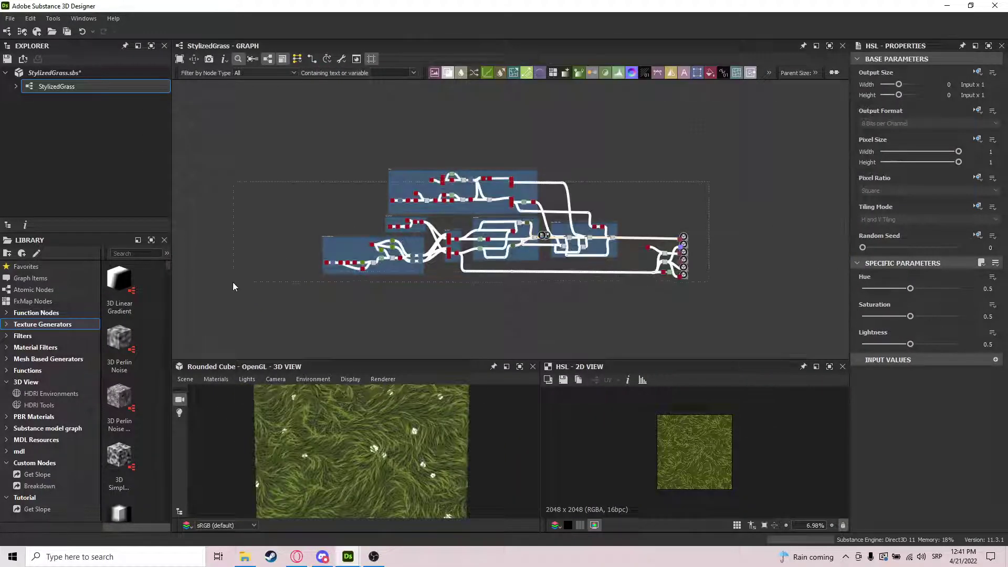